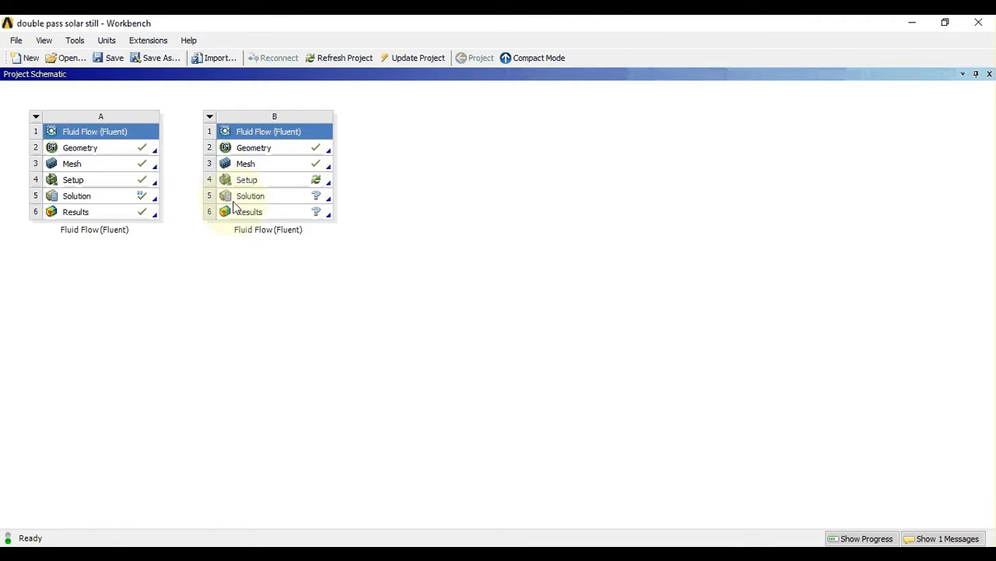
# Step: Open the Setup cell of fluid flow system B in Fluent with the default serial launcher options and maximize the Fluent window
pyautogui.click(245, 180)
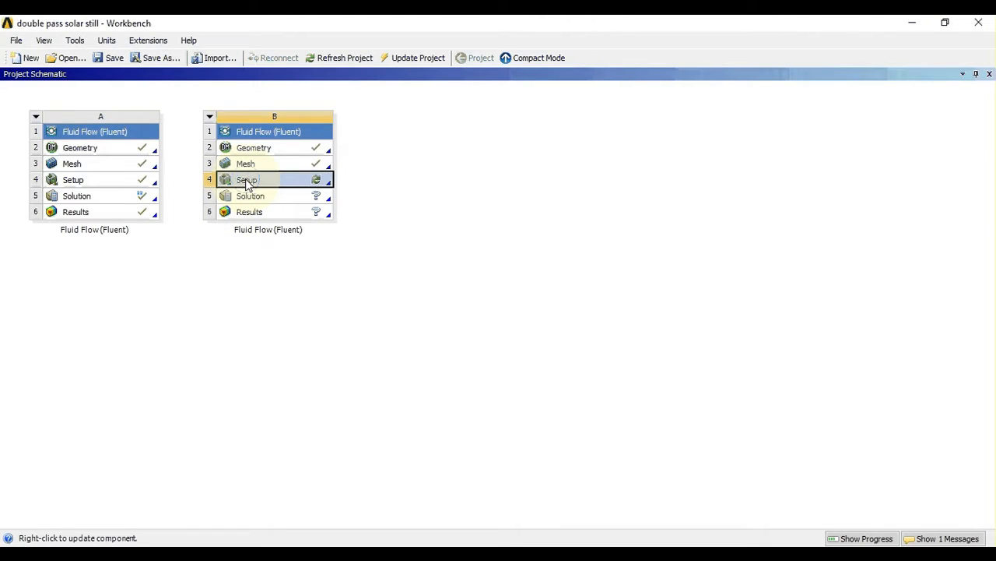
pyautogui.rightClick(245, 179)
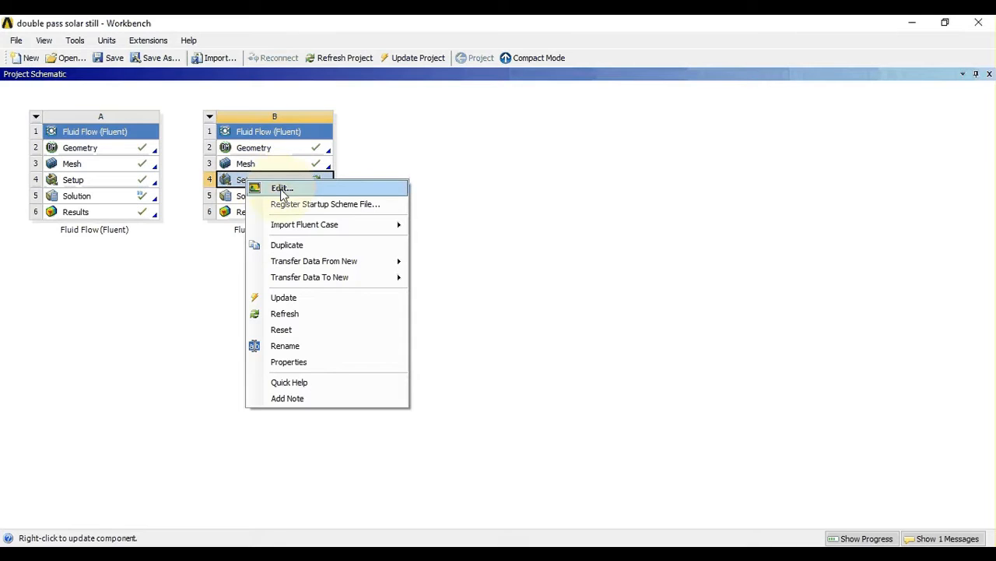
pyautogui.click(281, 188)
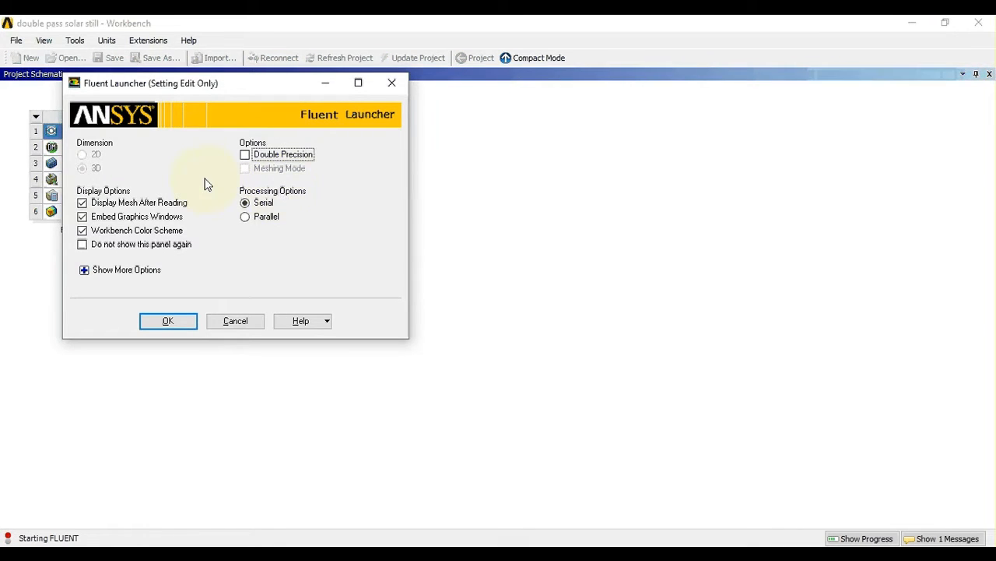
pyautogui.click(168, 325)
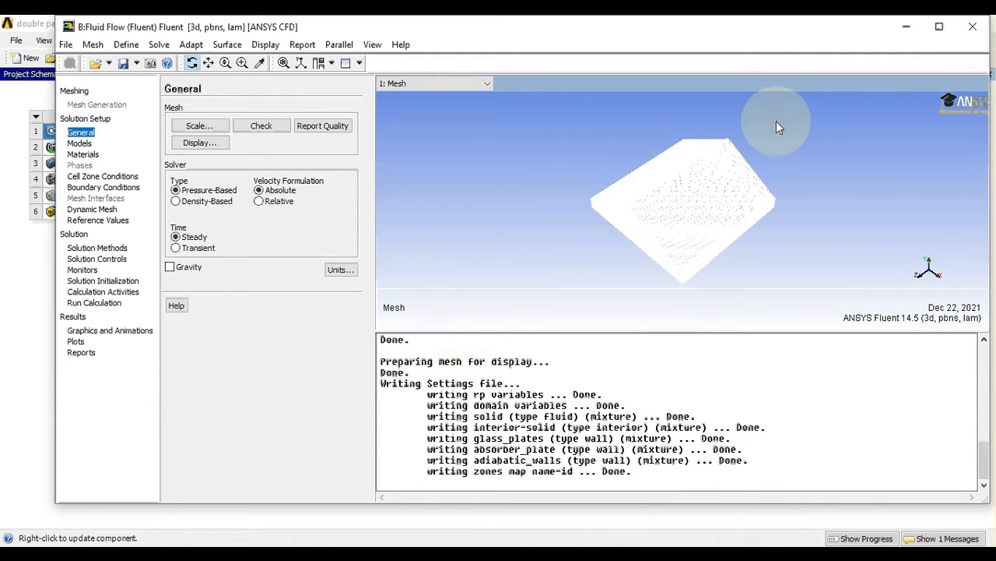
pyautogui.click(939, 28)
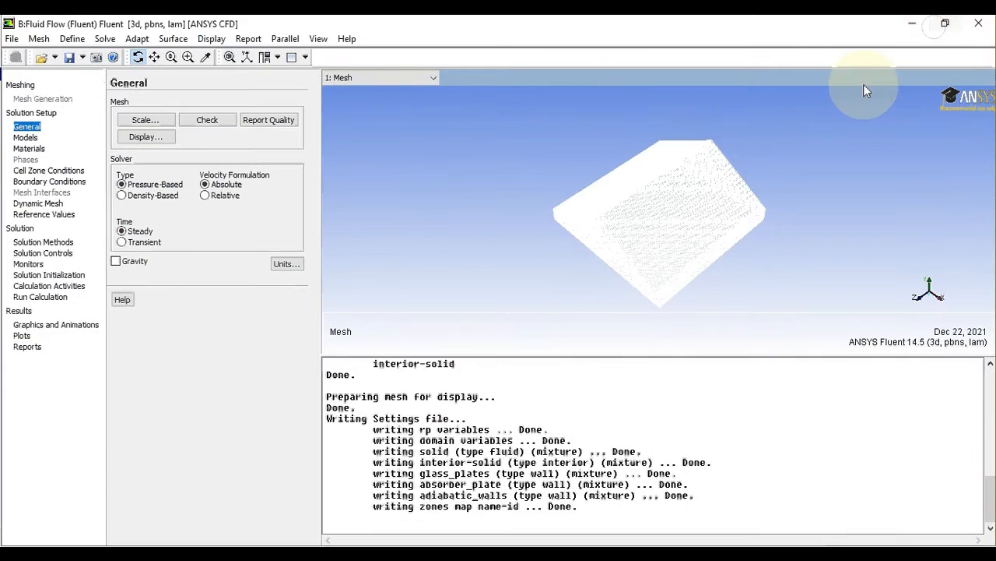
# Step: Set the solver to transient and enable gravity with a Y acceleration of -9.81 m/s2
pyautogui.moveTo(543, 255); pyautogui.dragTo(619, 234)
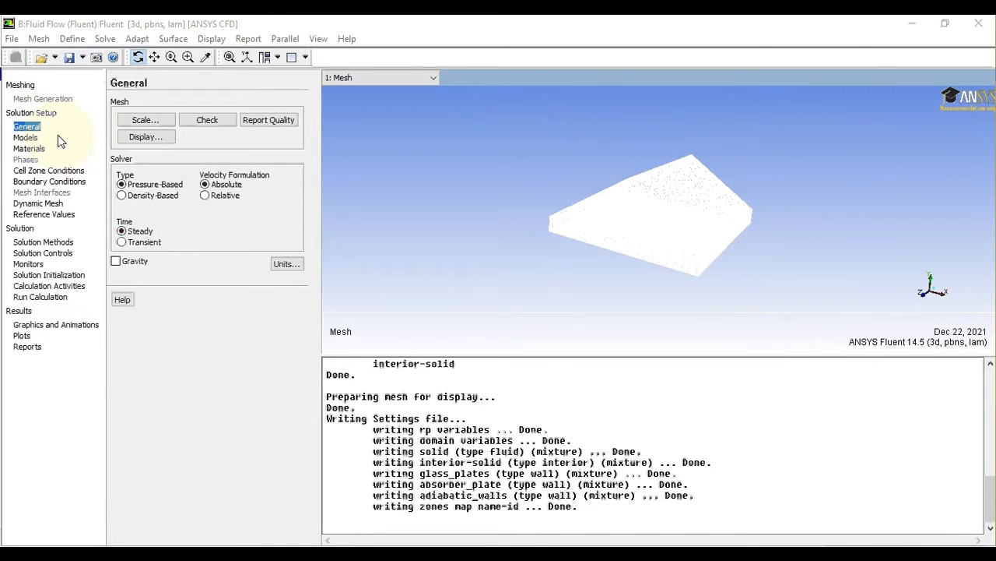
pyautogui.click(121, 242)
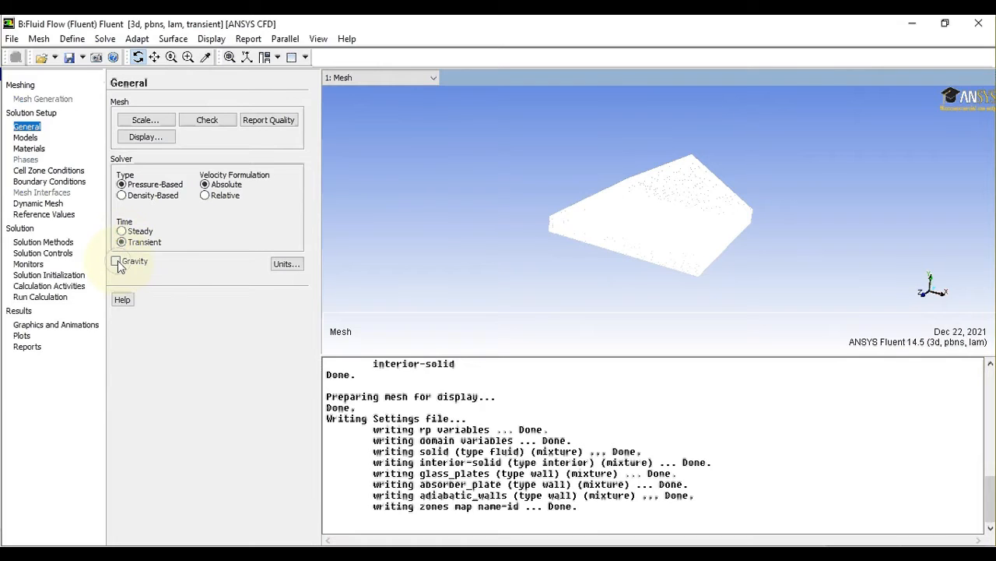
pyautogui.click(116, 262)
pyautogui.doubleClick(177, 318)
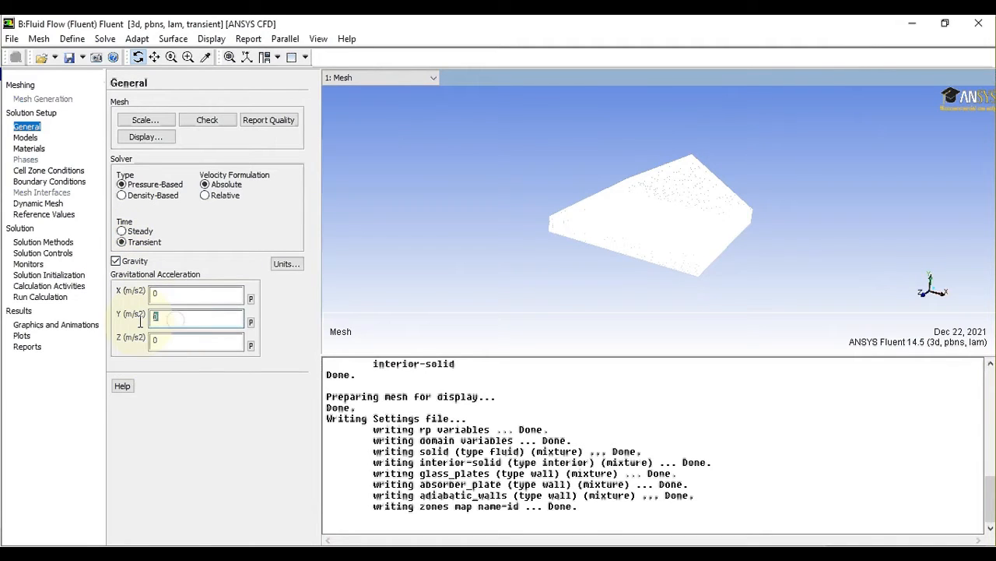
pyautogui.write('-9.81')
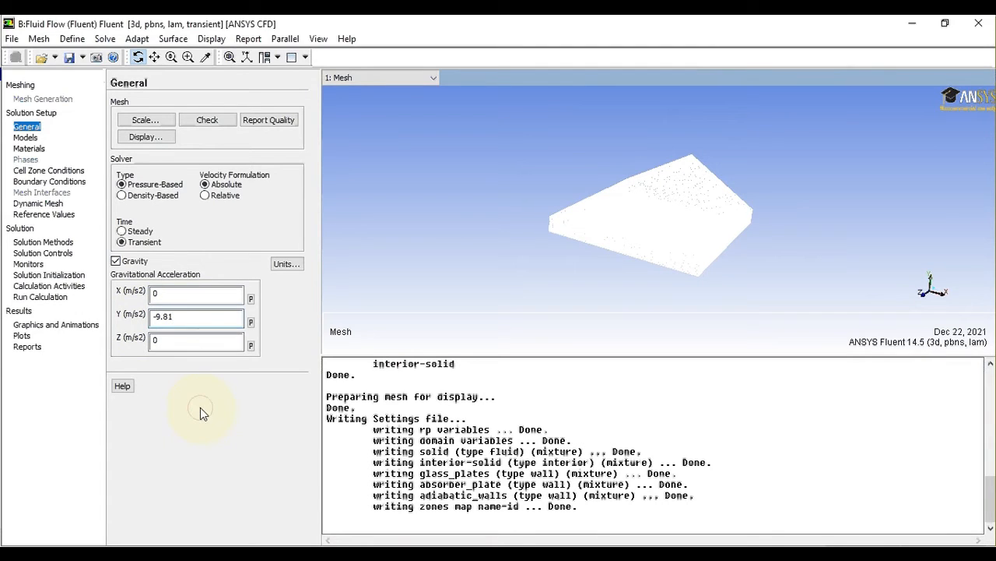
# Step: Enable the Volume of Fluid multiphase model with 3 Eulerian phases and the implicit scheme
pyautogui.click(26, 138)
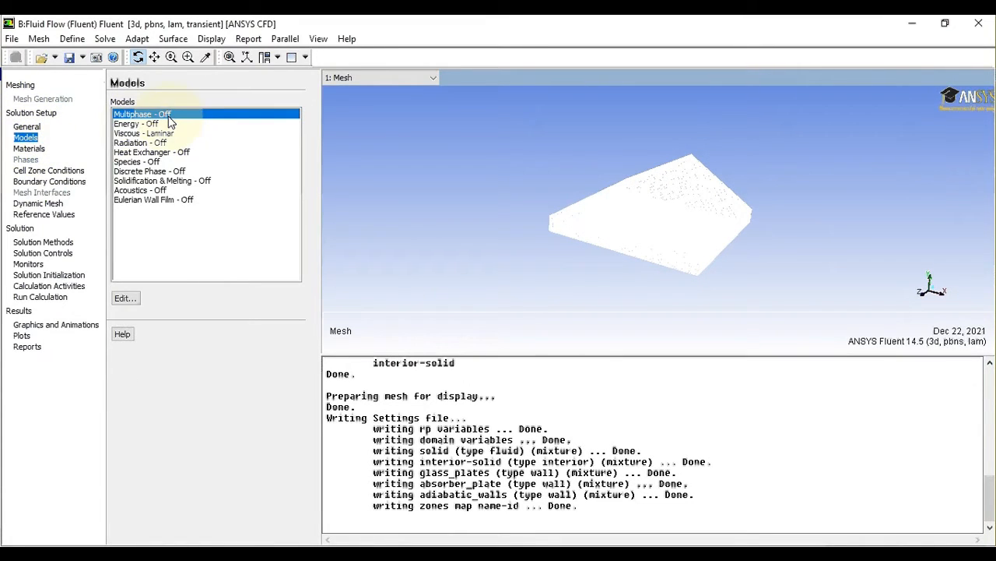
pyautogui.doubleClick(169, 117)
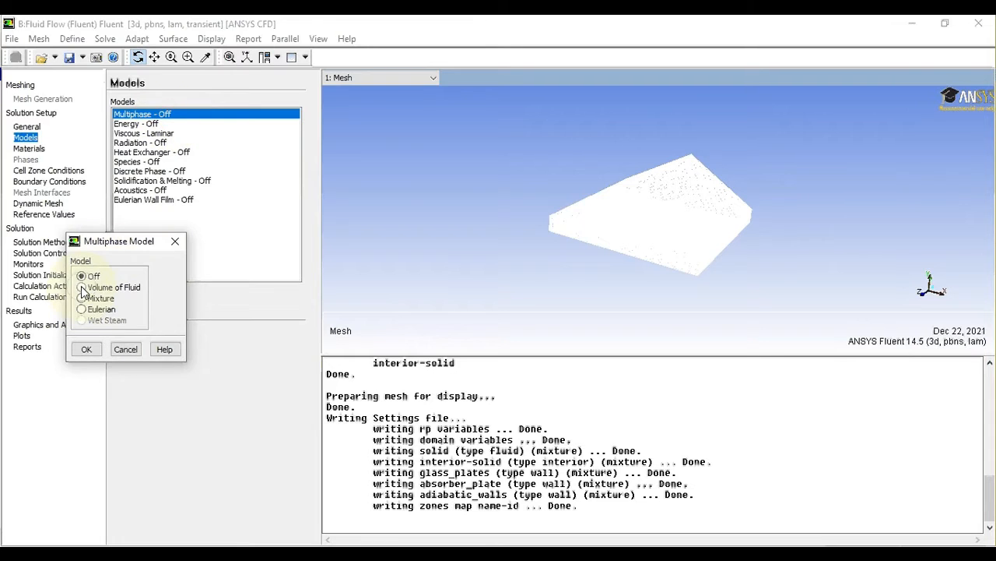
pyautogui.click(84, 288)
pyautogui.moveTo(223, 191); pyautogui.dragTo(275, 148)
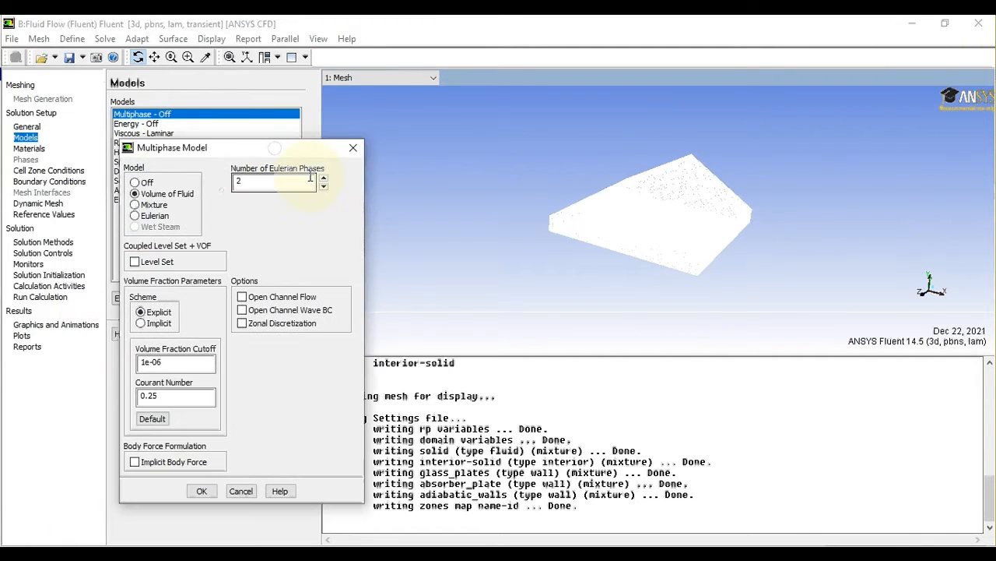
pyautogui.click(323, 178)
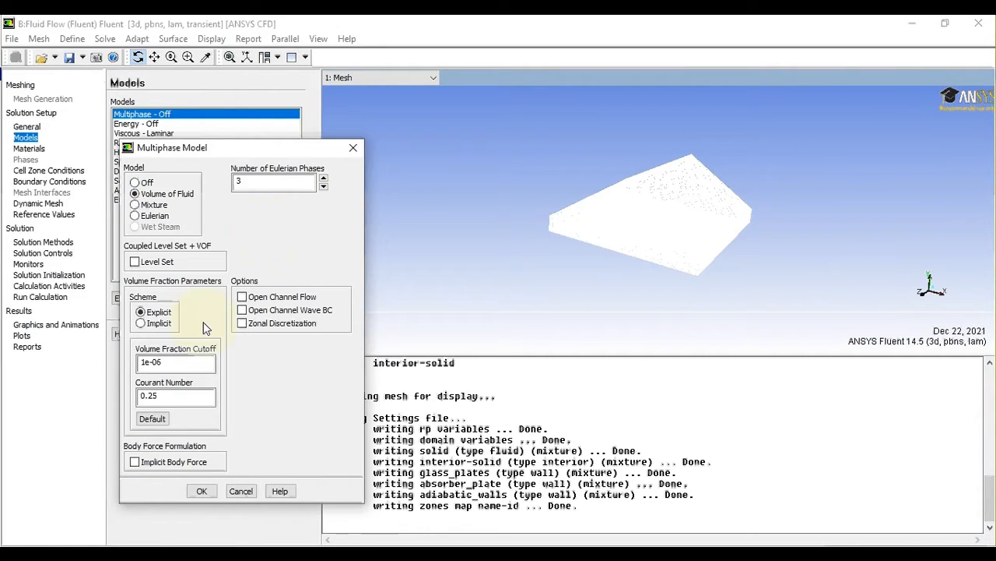
pyautogui.click(140, 323)
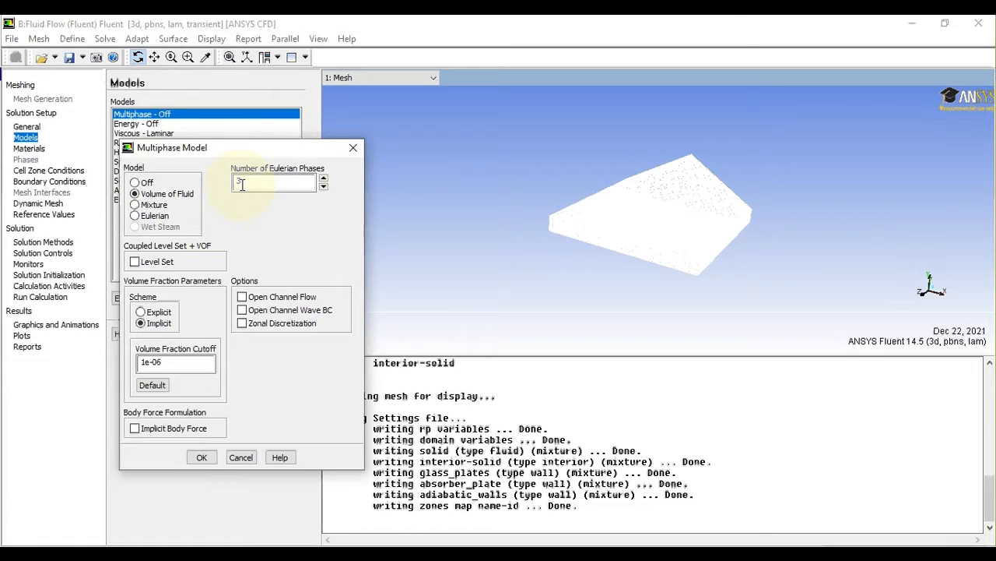
pyautogui.click(203, 459)
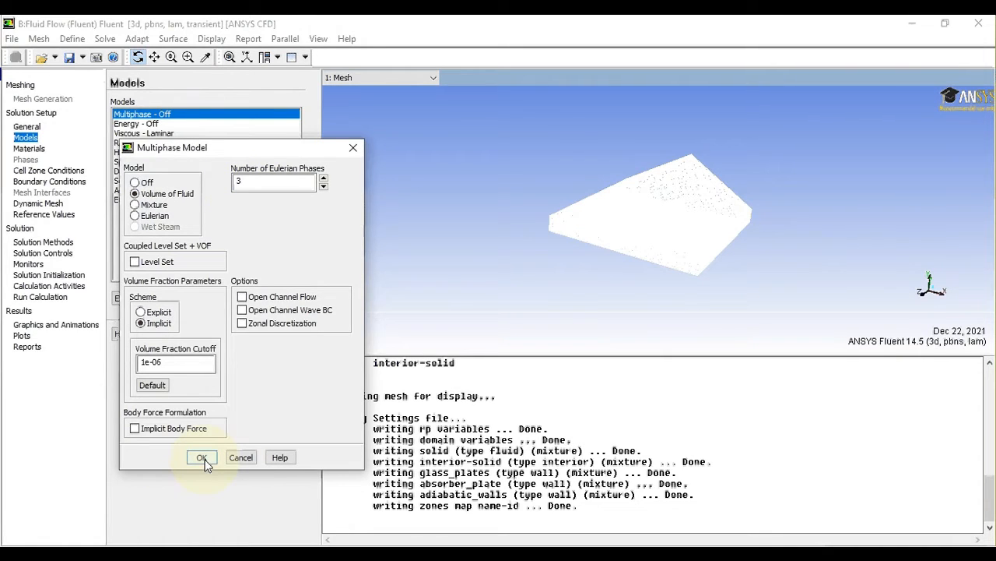
# Step: Turn on the energy equation and acknowledge the material property notice
pyautogui.doubleClick(137, 127)
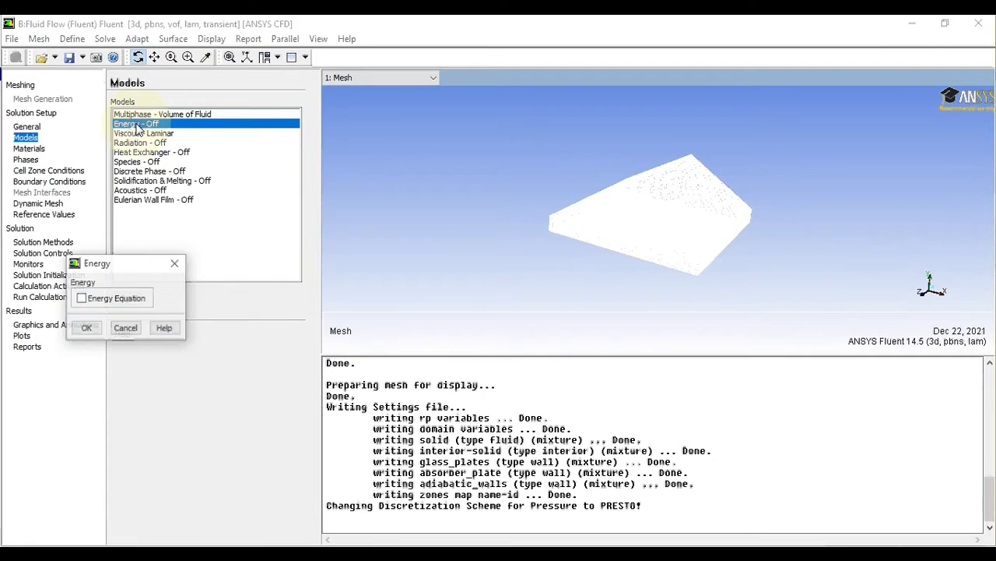
pyautogui.click(87, 300)
pyautogui.moveTo(131, 263); pyautogui.dragTo(204, 228)
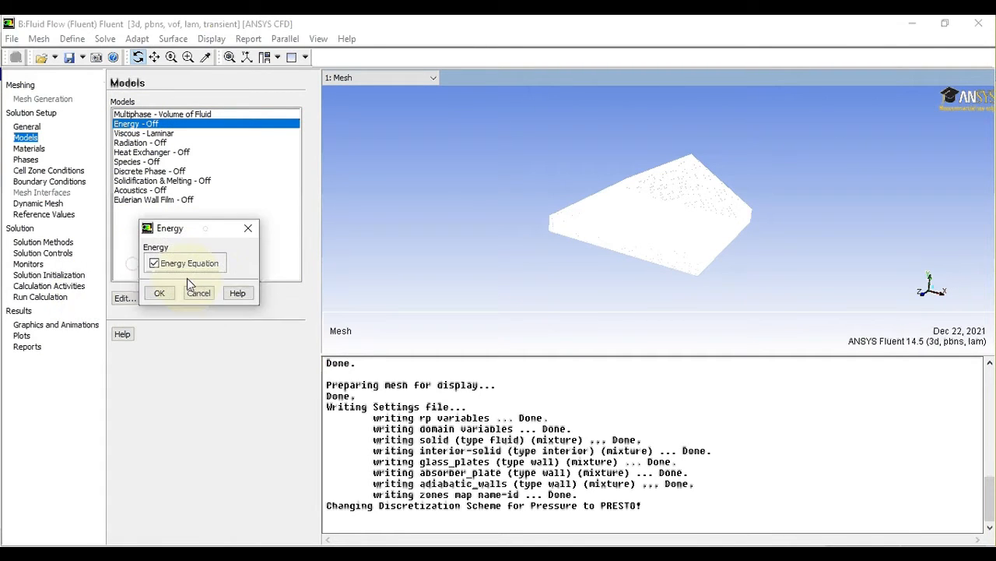
pyautogui.click(161, 294)
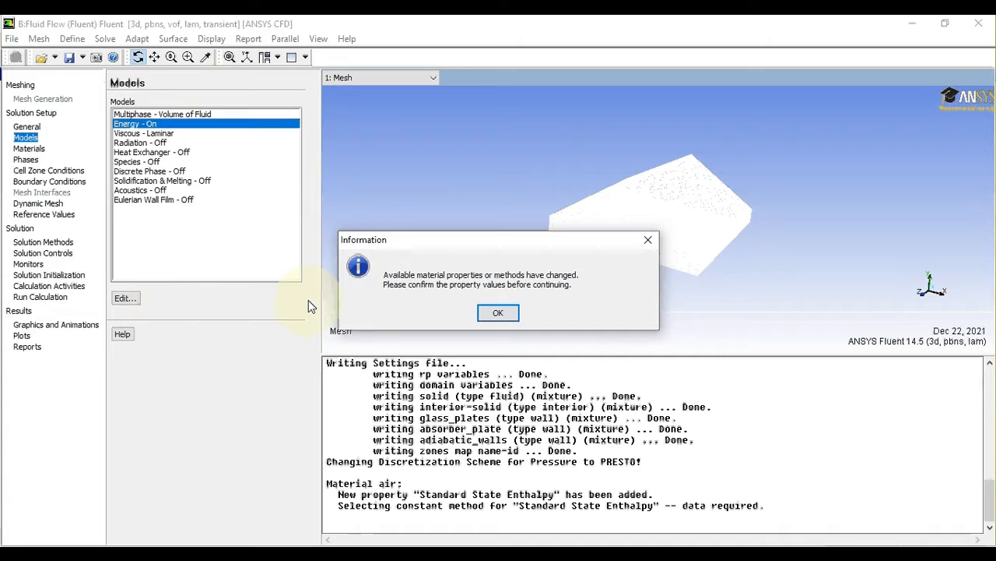
pyautogui.click(505, 315)
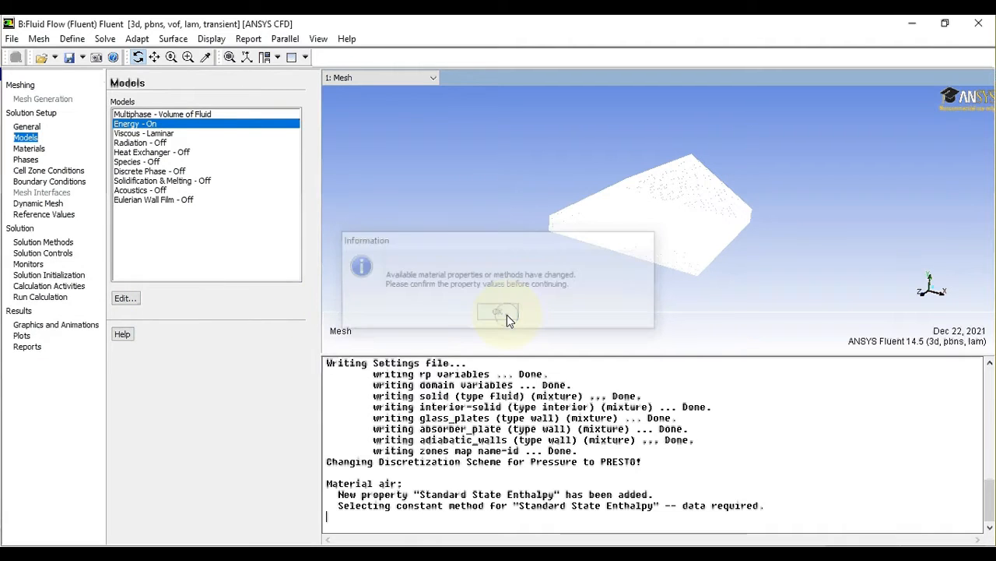
# Step: Set the viscous model to k-epsilon RNG, keeping standard wall functions
pyautogui.doubleClick(132, 134)
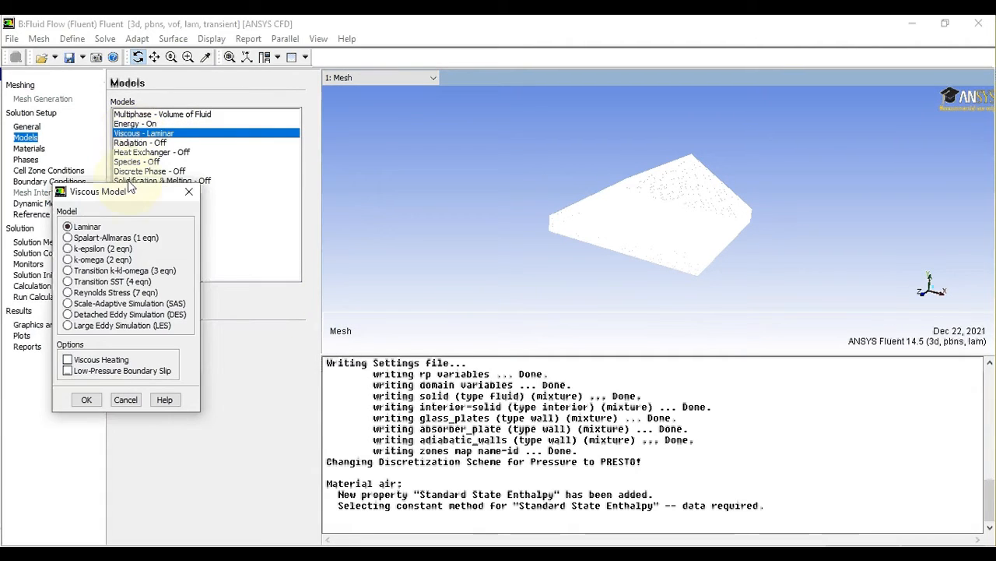
pyautogui.moveTo(136, 201); pyautogui.dragTo(288, 139)
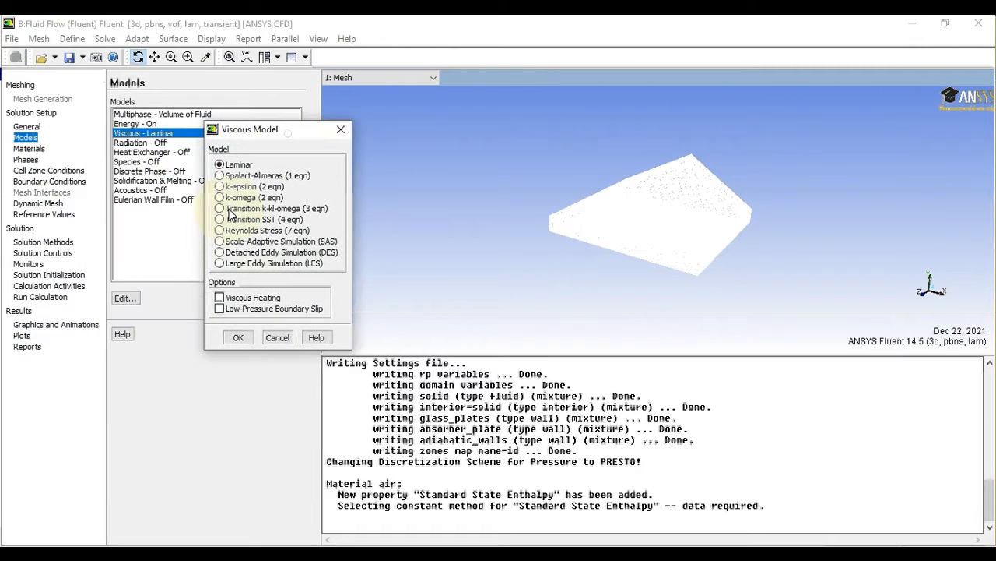
pyautogui.click(220, 186)
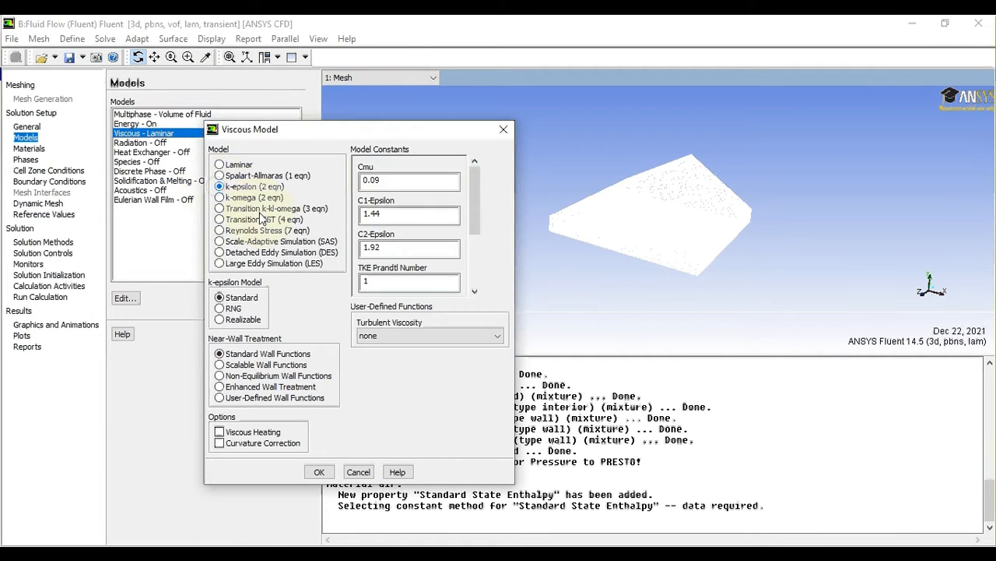
pyautogui.click(220, 310)
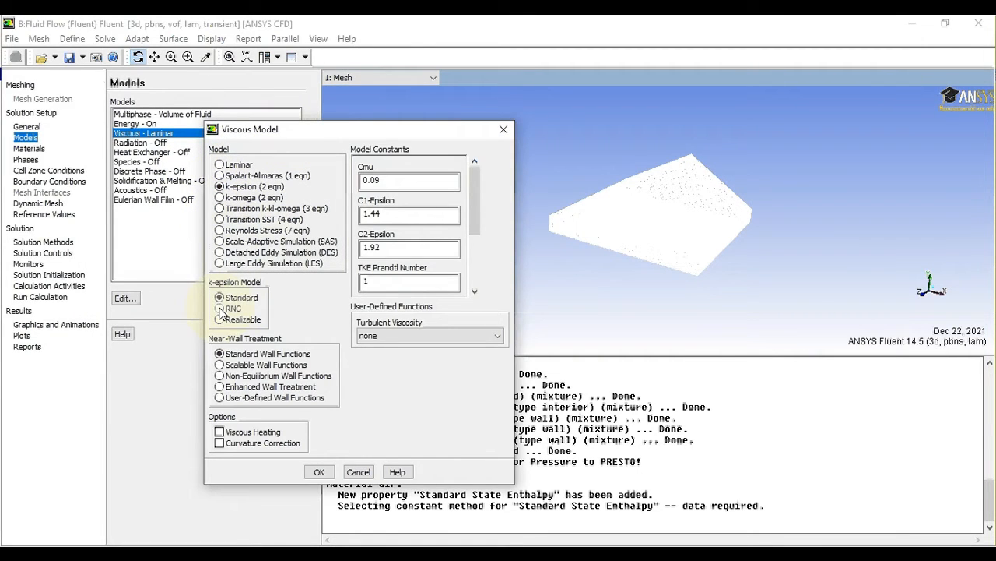
pyautogui.moveTo(358, 130); pyautogui.dragTo(373, 95)
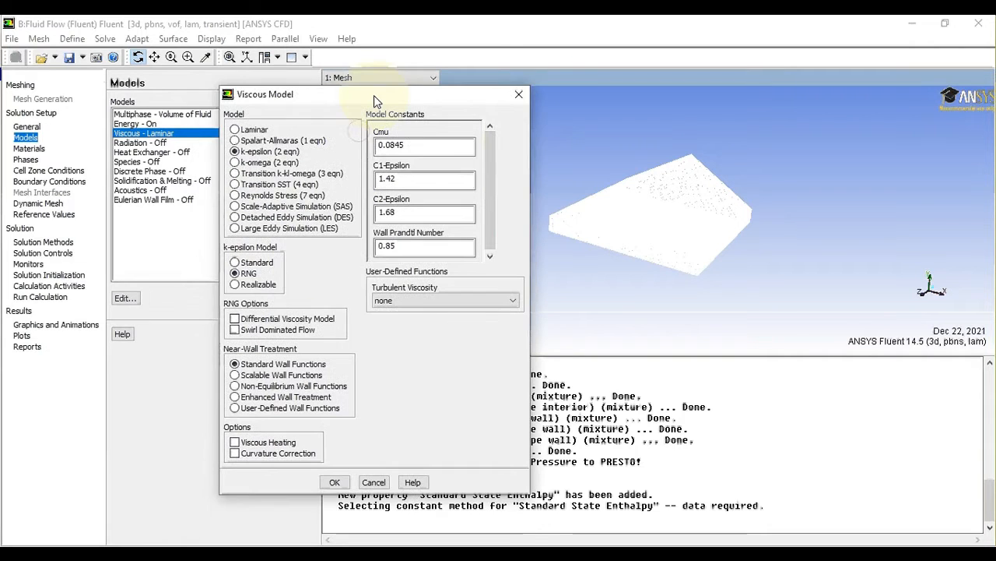
pyautogui.click(334, 481)
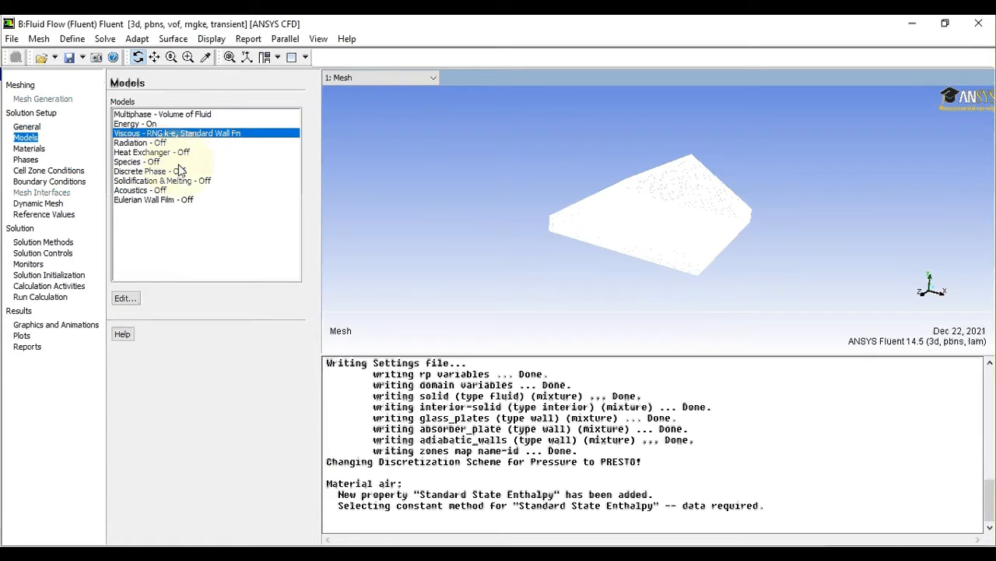
# Step: Choose the Discrete Transfer (DTRM) radiation model and enable Solar Ray Tracing as the solar load model
pyautogui.doubleClick(148, 142)
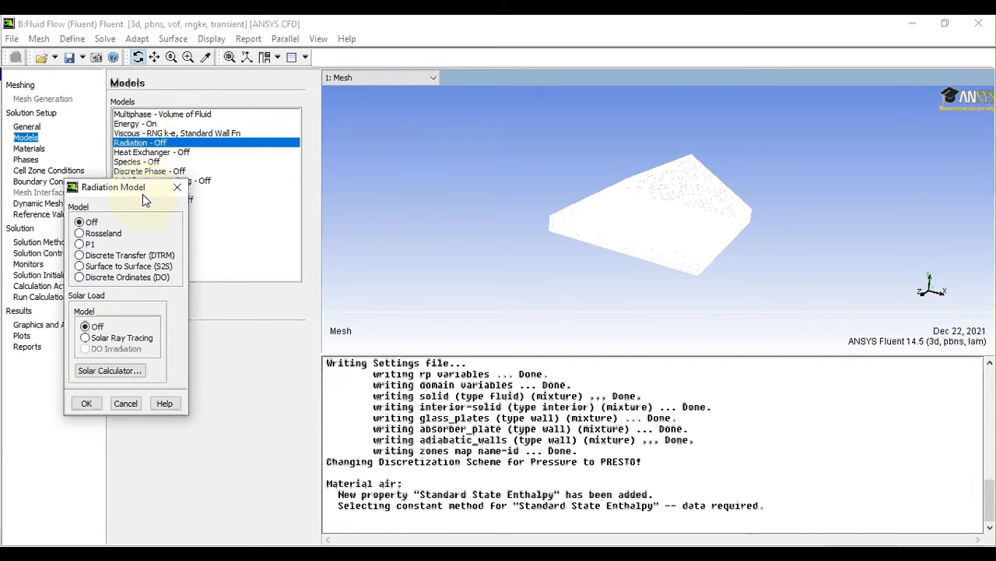
pyautogui.moveTo(144, 193); pyautogui.dragTo(288, 173)
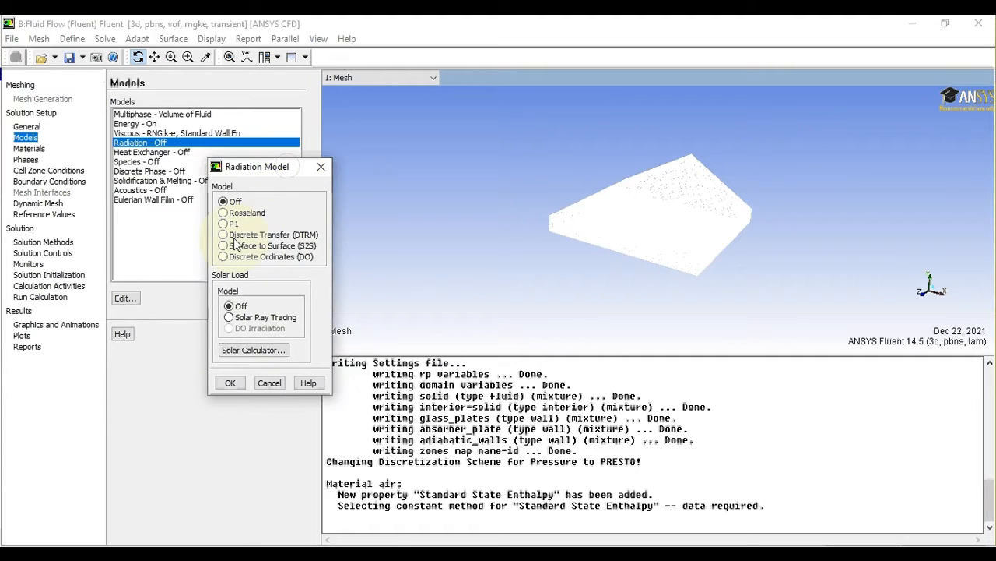
pyautogui.click(224, 235)
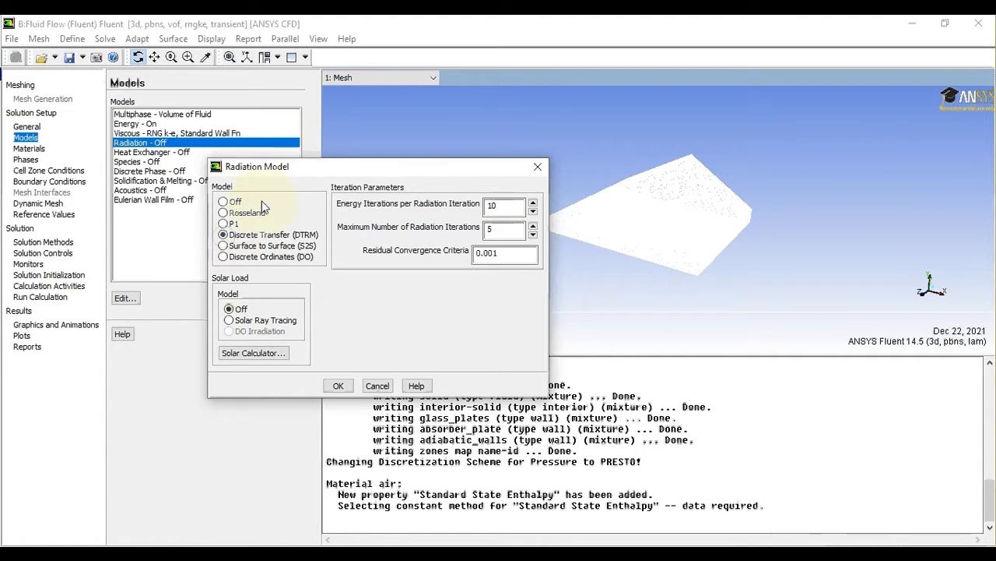
pyautogui.moveTo(322, 167); pyautogui.dragTo(299, 89)
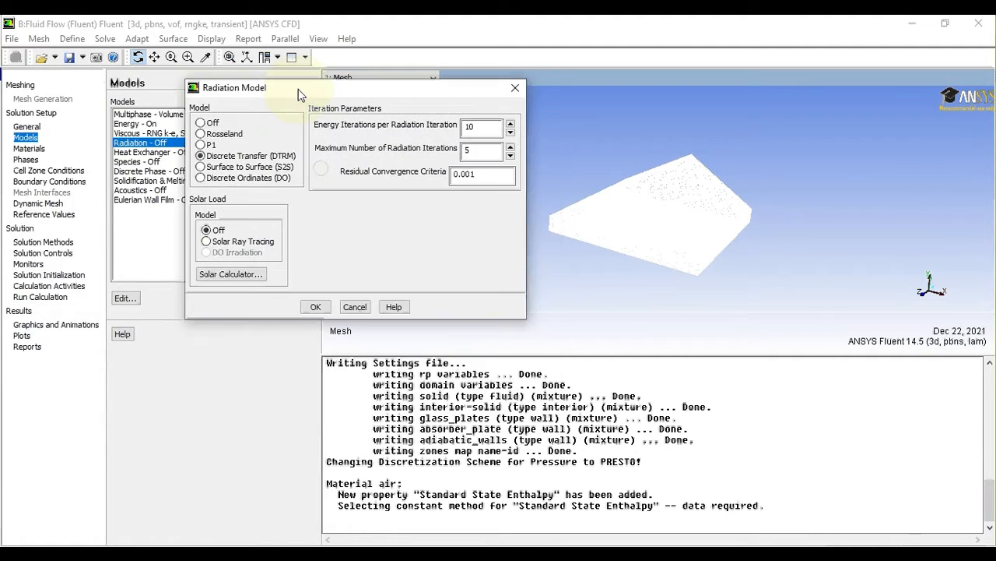
pyautogui.click(206, 242)
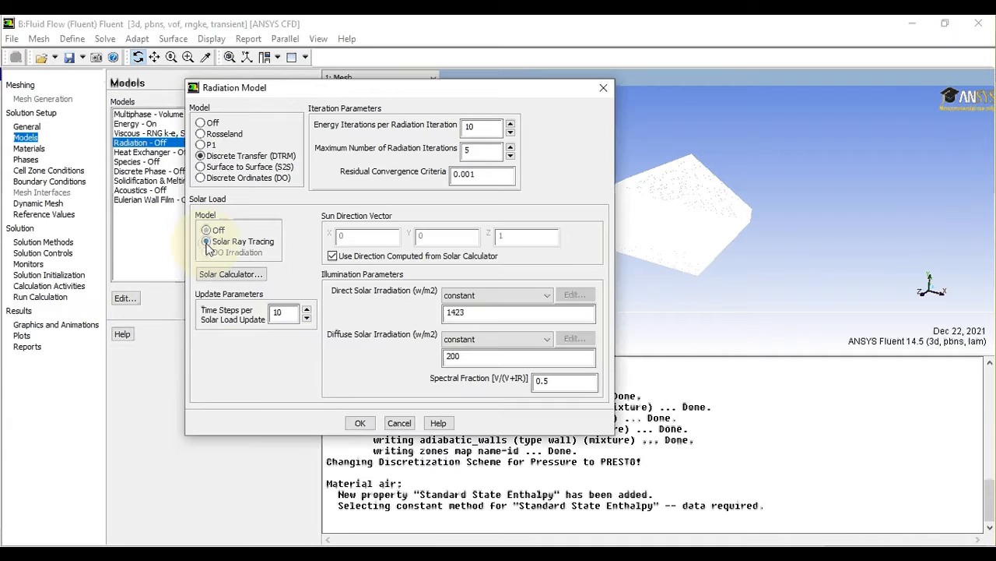
# Step: Set both direct and diffuse solar irradiation to the solar-calculator method
pyautogui.click(514, 297)
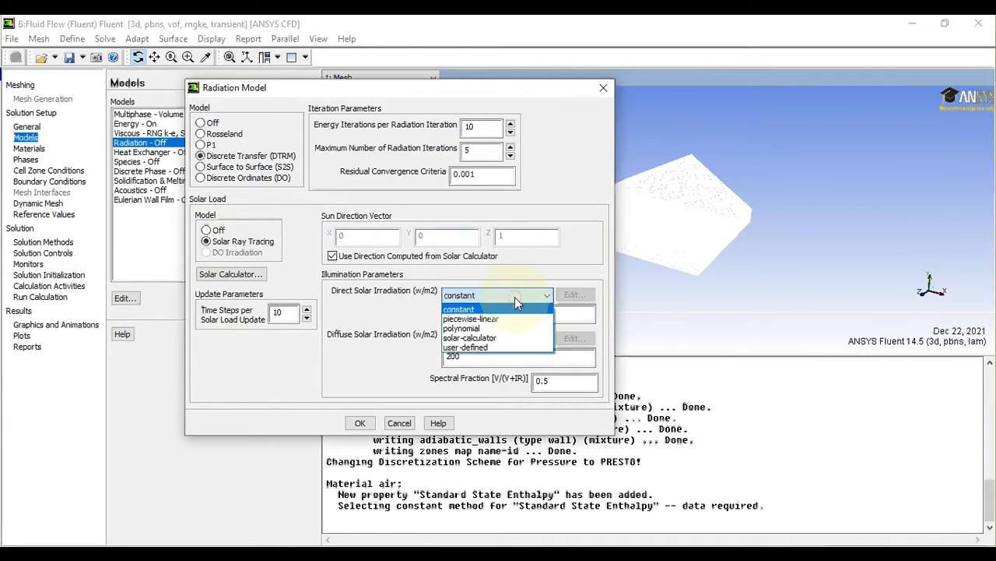
pyautogui.click(489, 339)
pyautogui.click(498, 338)
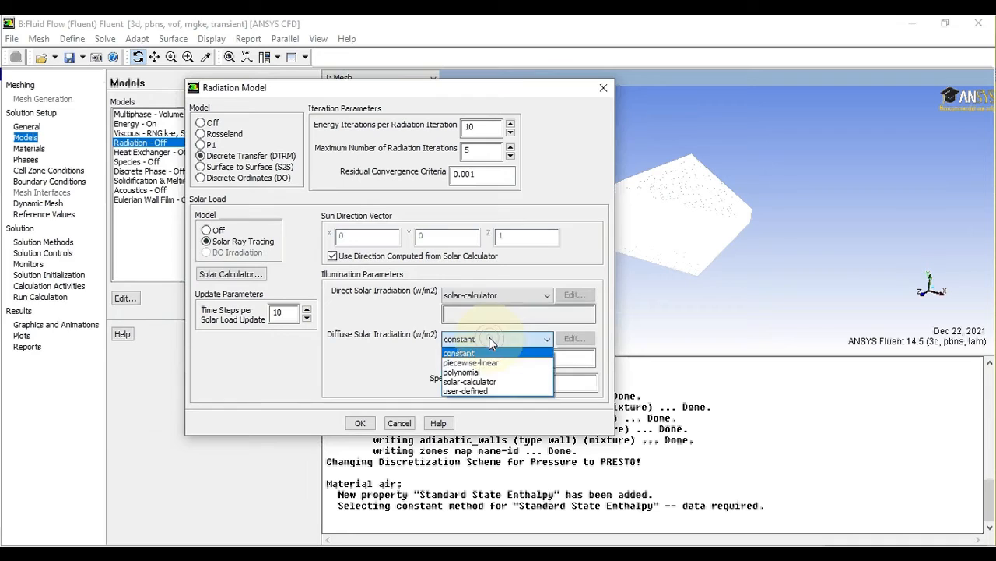
pyautogui.click(483, 381)
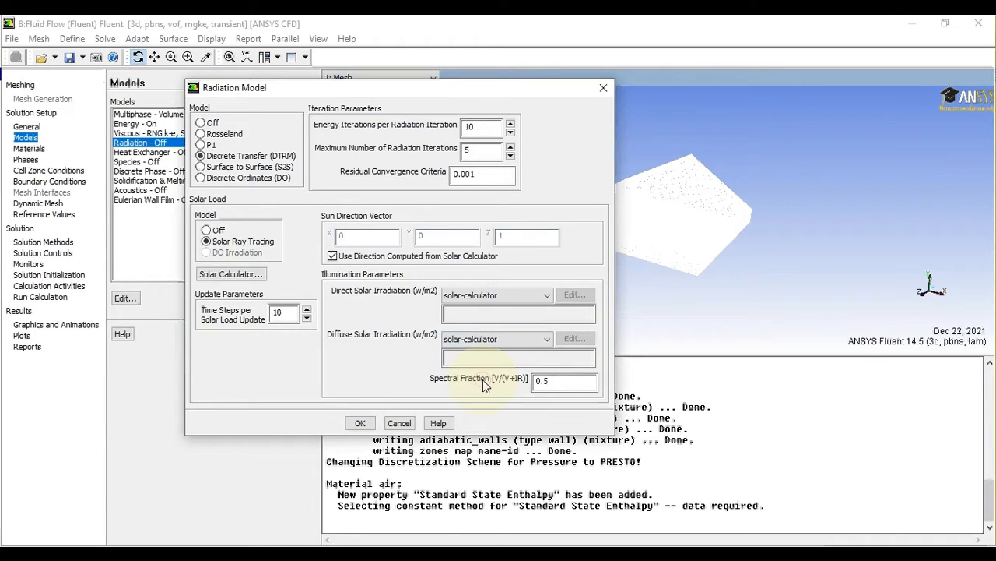
# Step: Set the solar calculator's global position to longitude 76, latitude 26 and timezone 5.30
pyautogui.click(231, 274)
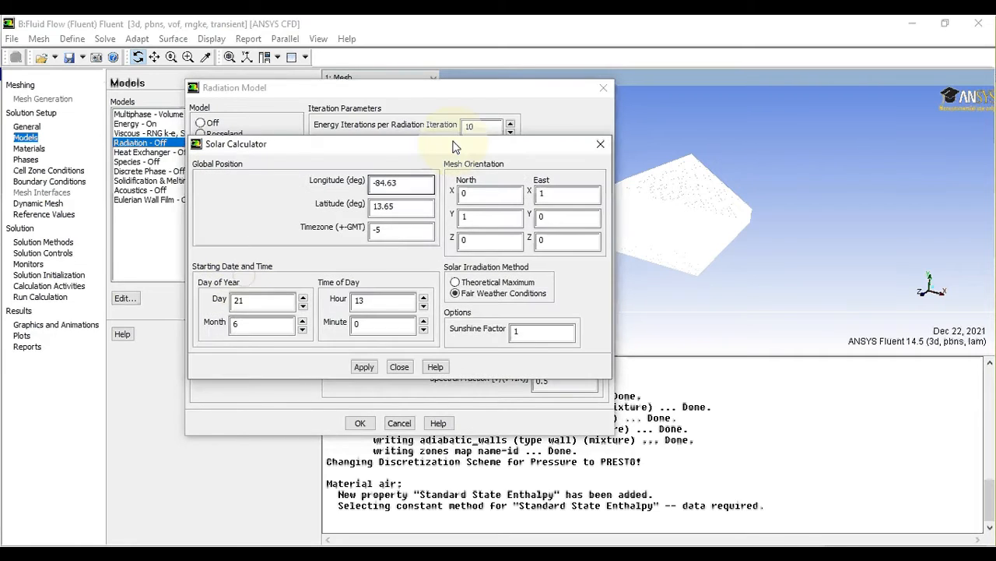
pyautogui.moveTo(456, 148); pyautogui.dragTo(501, 141)
pyautogui.moveTo(462, 172); pyautogui.dragTo(373, 175)
pyautogui.write('76')
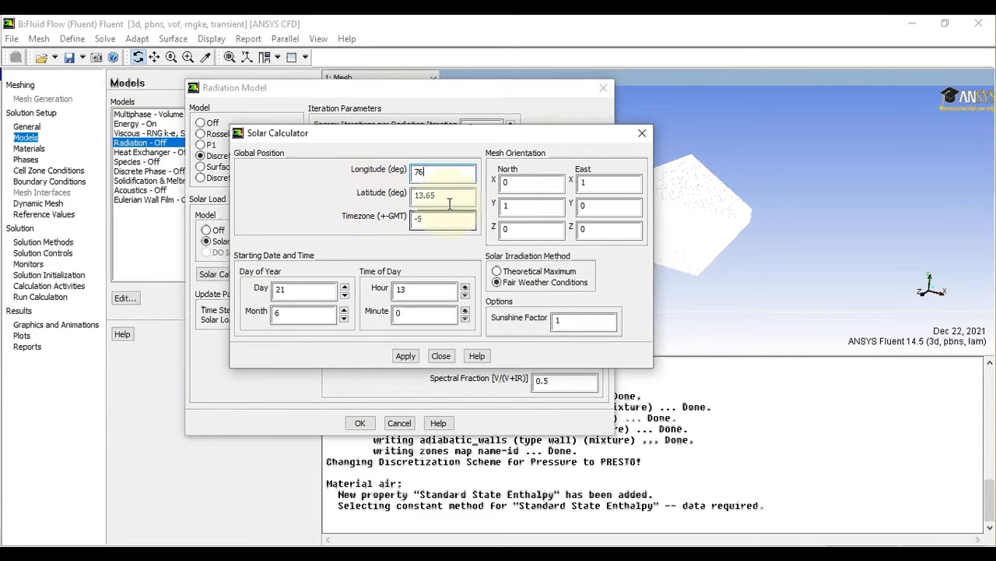
pyautogui.moveTo(446, 197); pyautogui.dragTo(381, 197)
pyautogui.write('26')
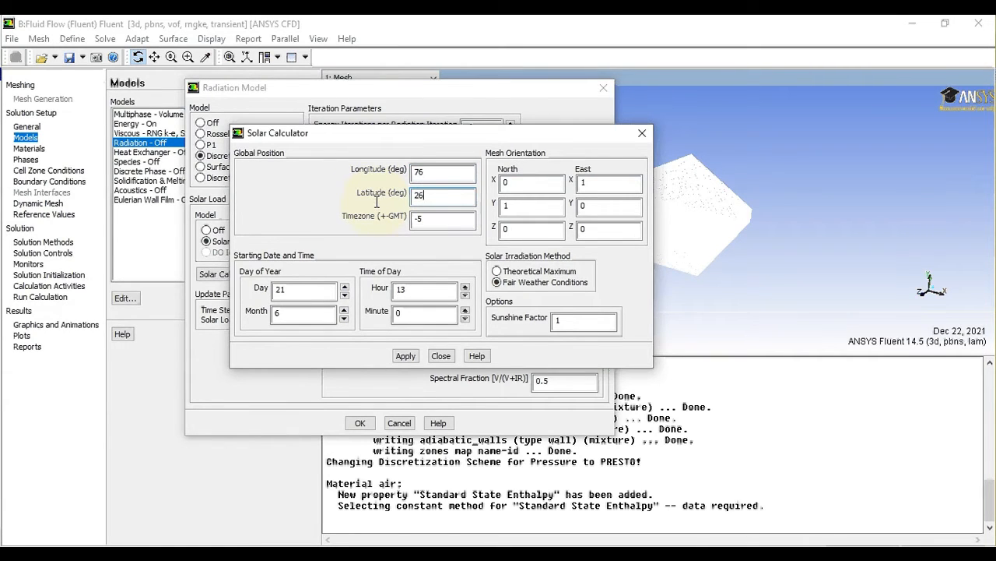
pyautogui.moveTo(436, 220); pyautogui.dragTo(330, 220)
pyautogui.write('5.30')
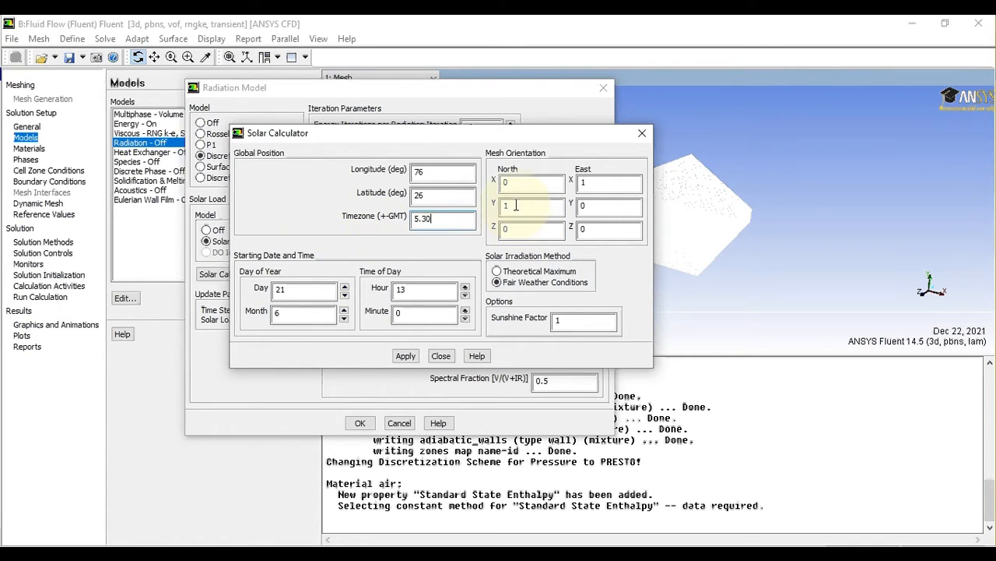
# Step: Set the north vector of the mesh orientation to Y 0 and Z -1, and apply the solar calculator settings
pyautogui.moveTo(516, 204); pyautogui.dragTo(457, 238)
pyautogui.write('0')
pyautogui.write('-1')
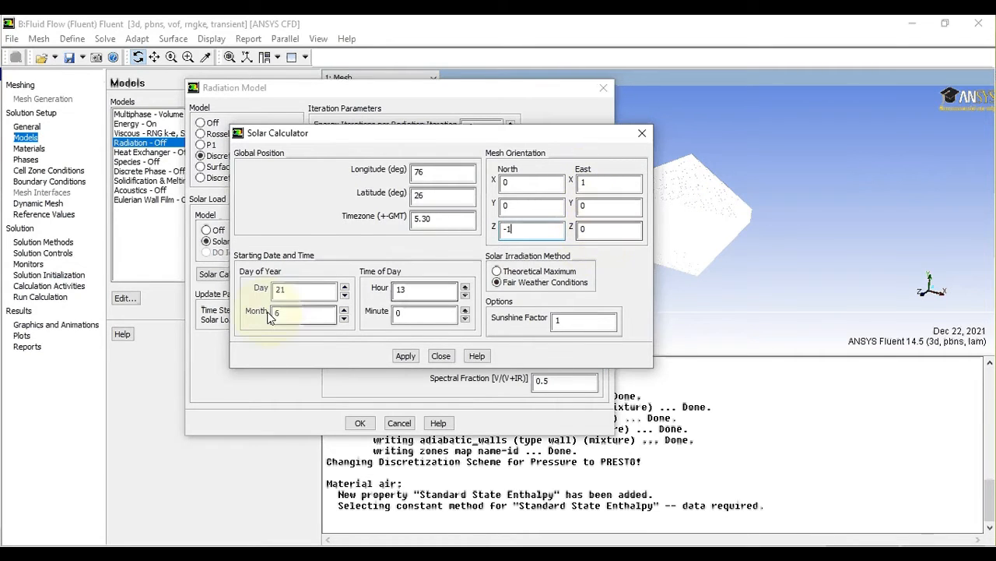
pyautogui.write('6')
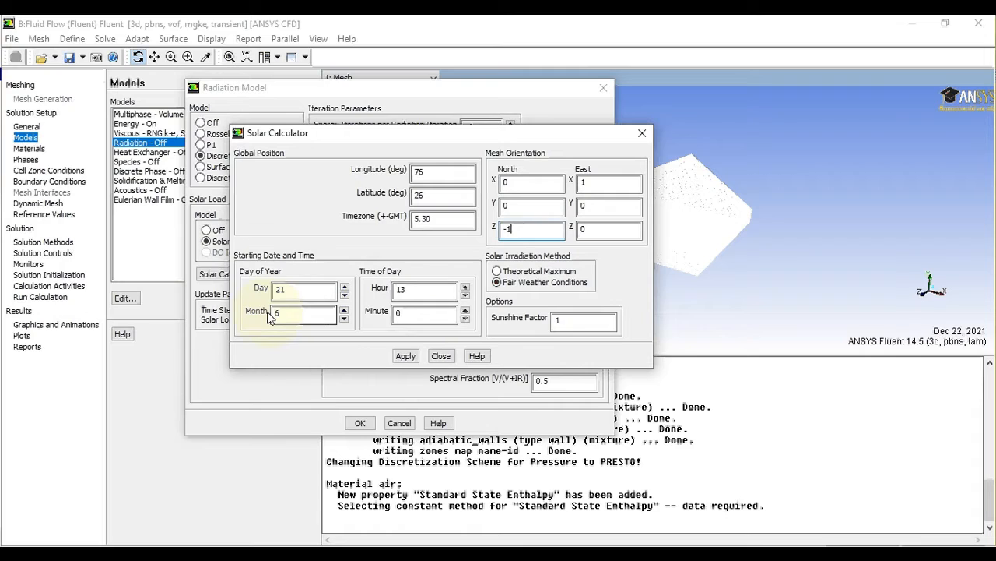
pyautogui.click(408, 312)
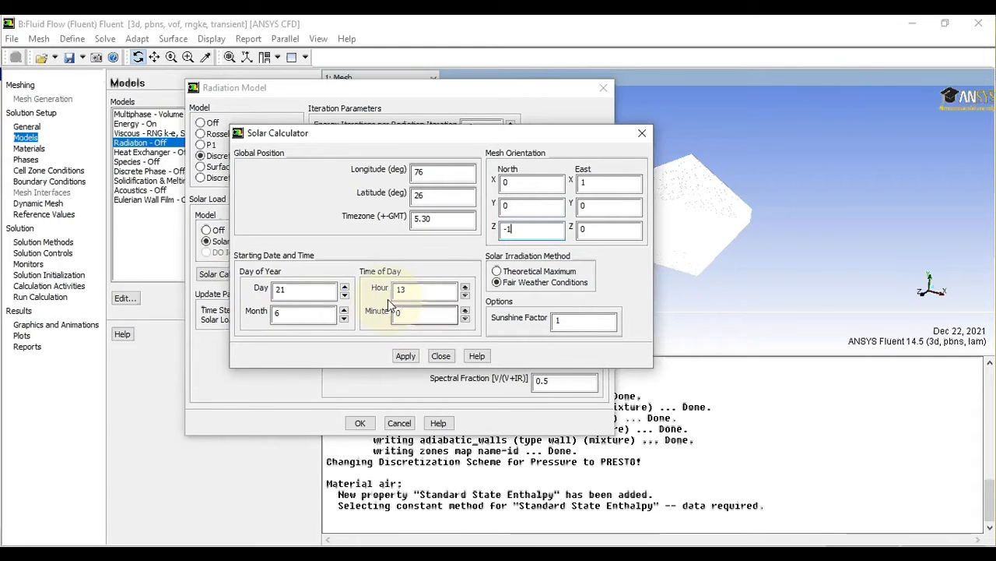
pyautogui.click(406, 356)
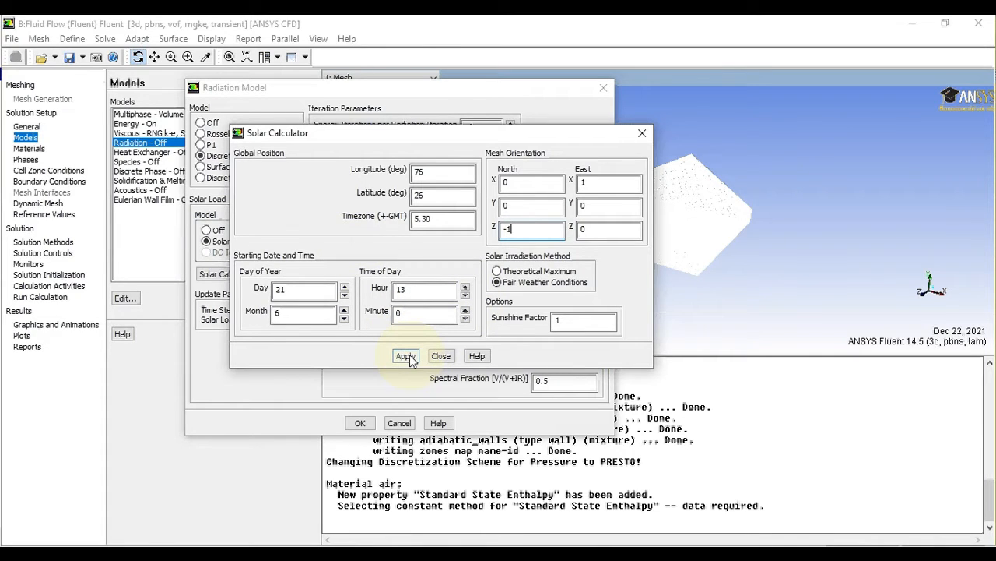
pyautogui.click(406, 355)
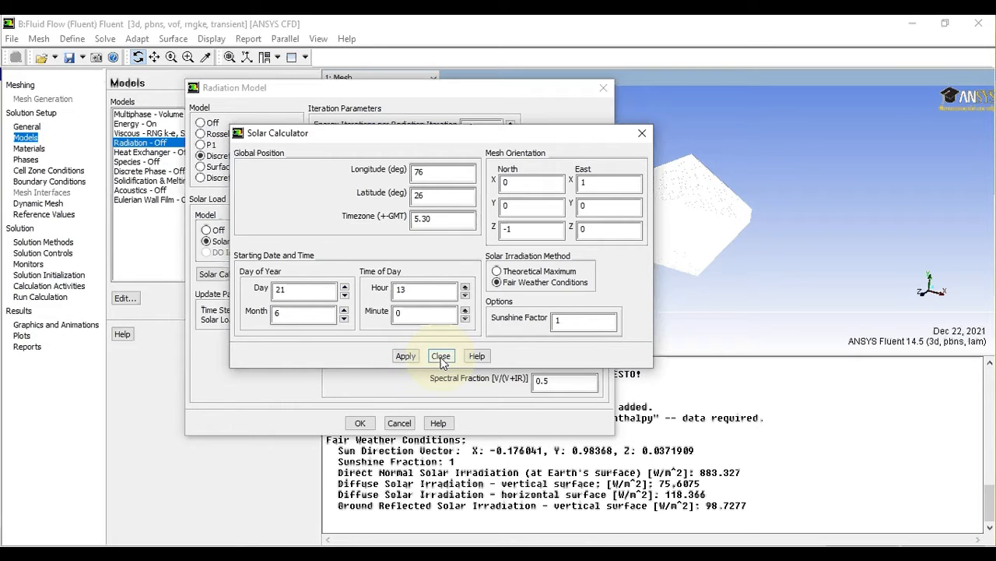
pyautogui.click(441, 356)
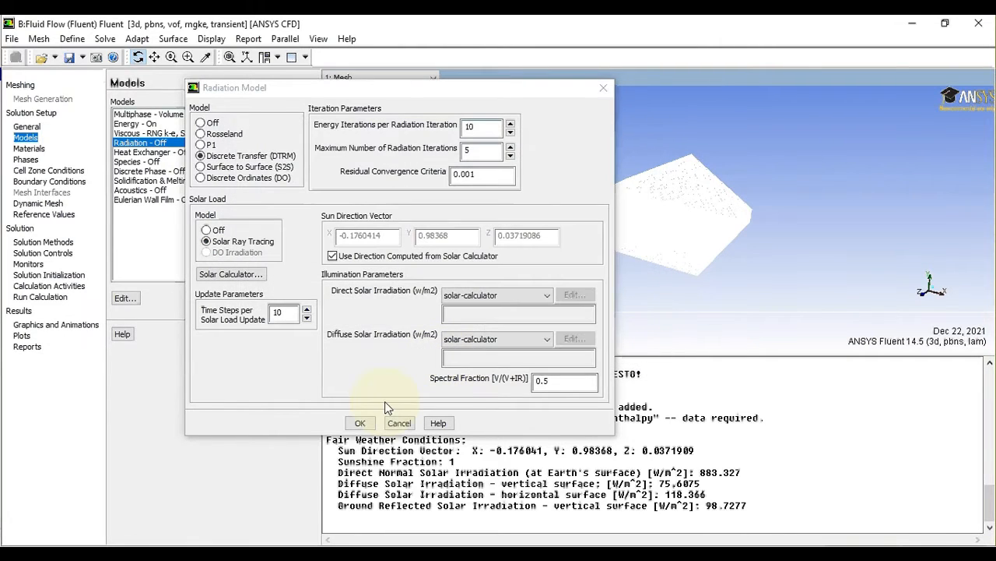
# Step: Accept the radiation model and trace the DTRM rays with default clustering and angular divisions, writing them to ray file FFF-1
pyautogui.click(360, 423)
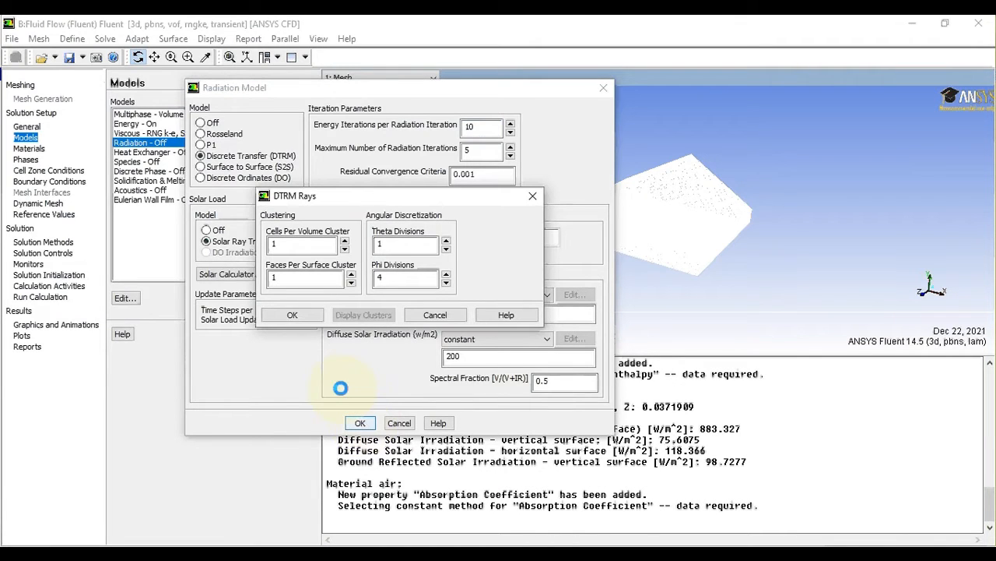
pyautogui.click(294, 314)
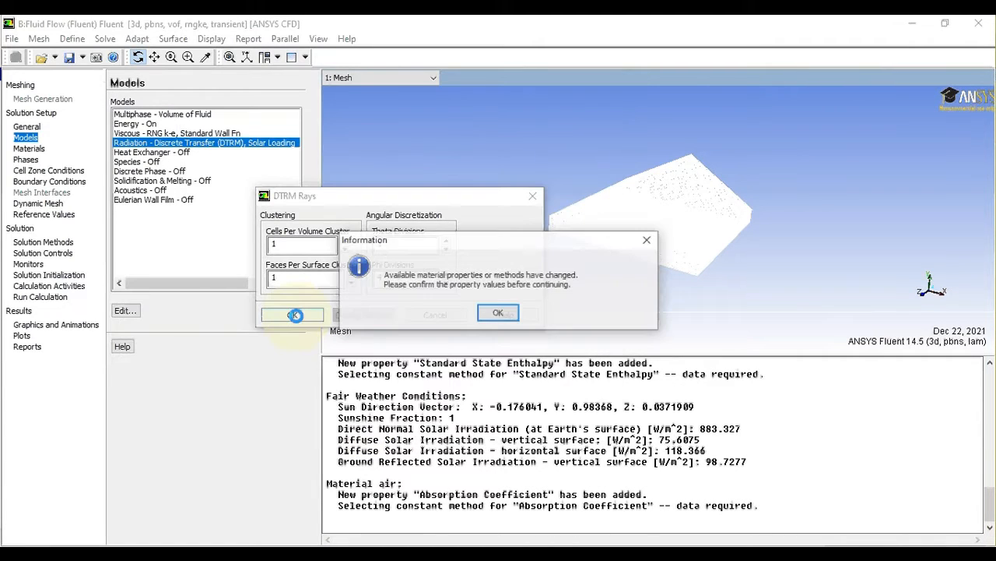
pyautogui.click(502, 313)
pyautogui.click(303, 317)
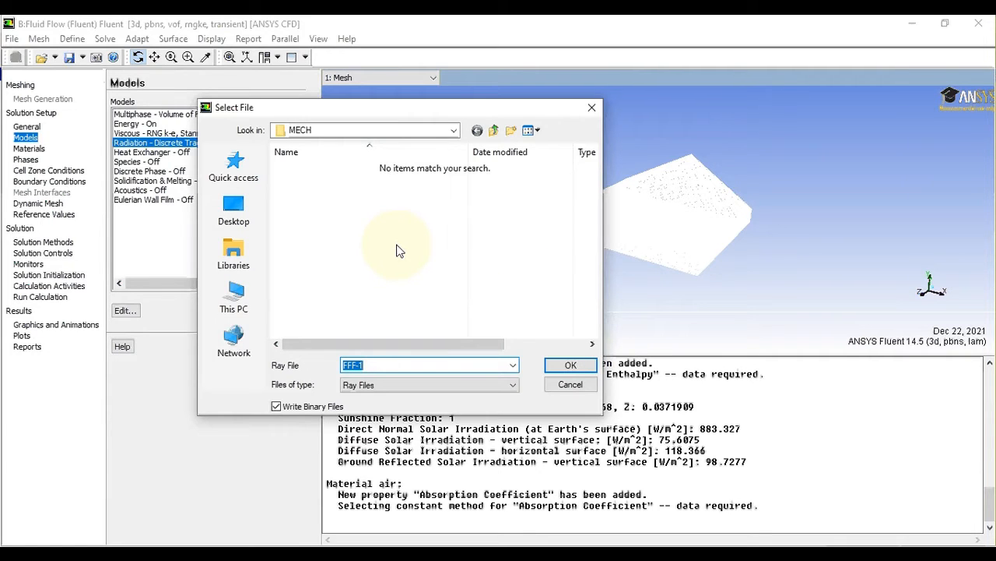
pyautogui.click(577, 369)
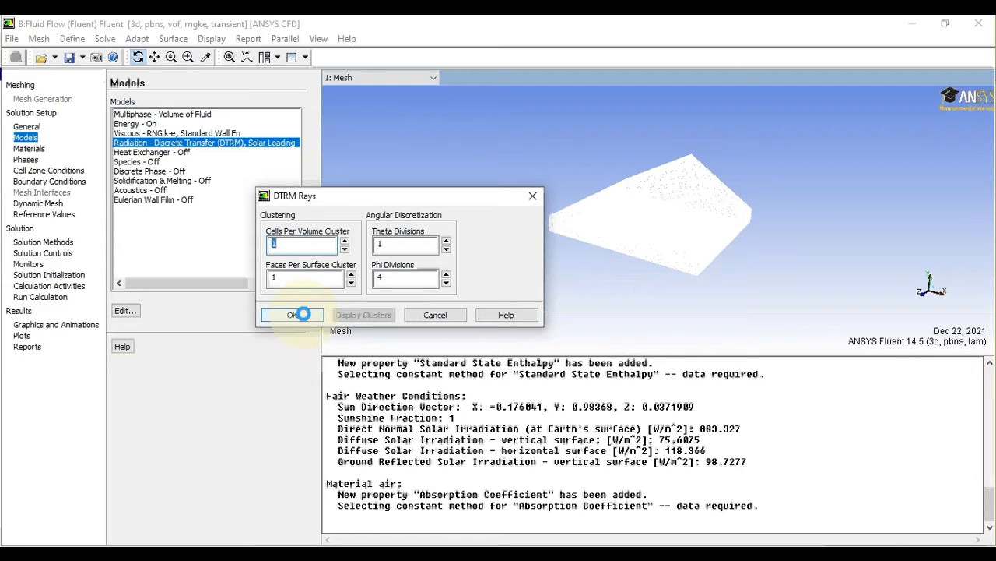
pyautogui.click(303, 314)
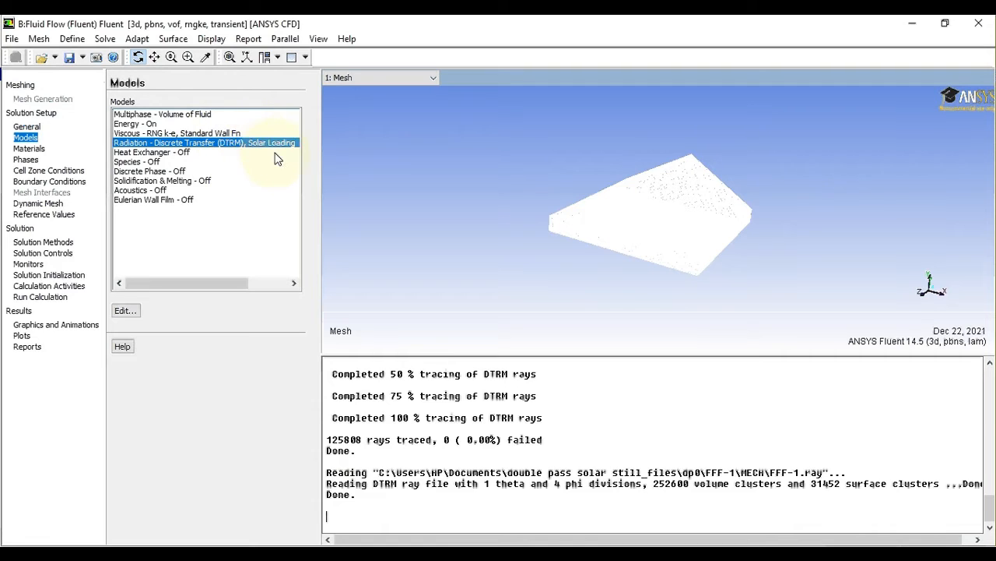
# Step: Copy water-liquid (h2o<l>) and water-vapor (h2o) from the Fluent database into the case's fluid materials
pyautogui.click(29, 149)
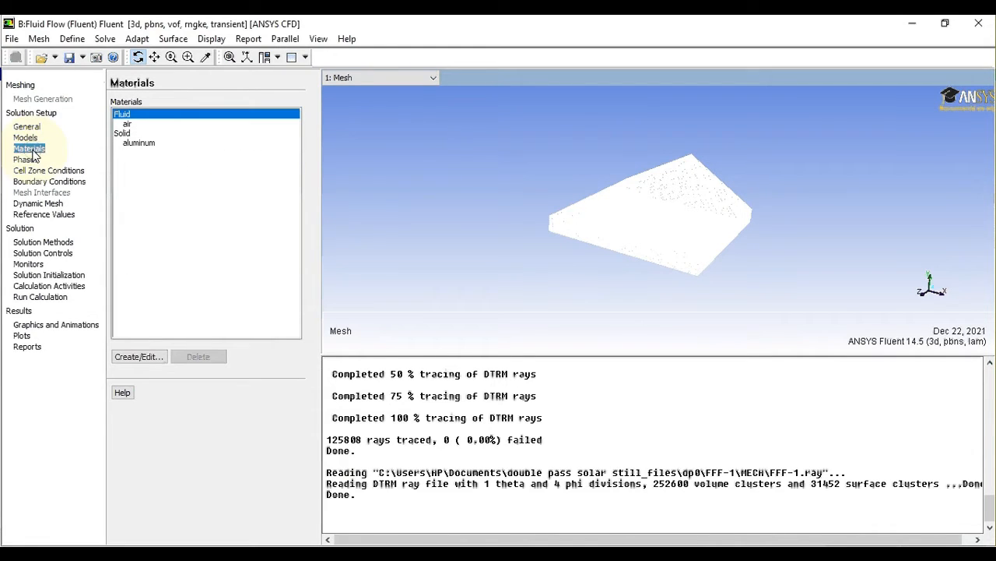
pyautogui.click(138, 116)
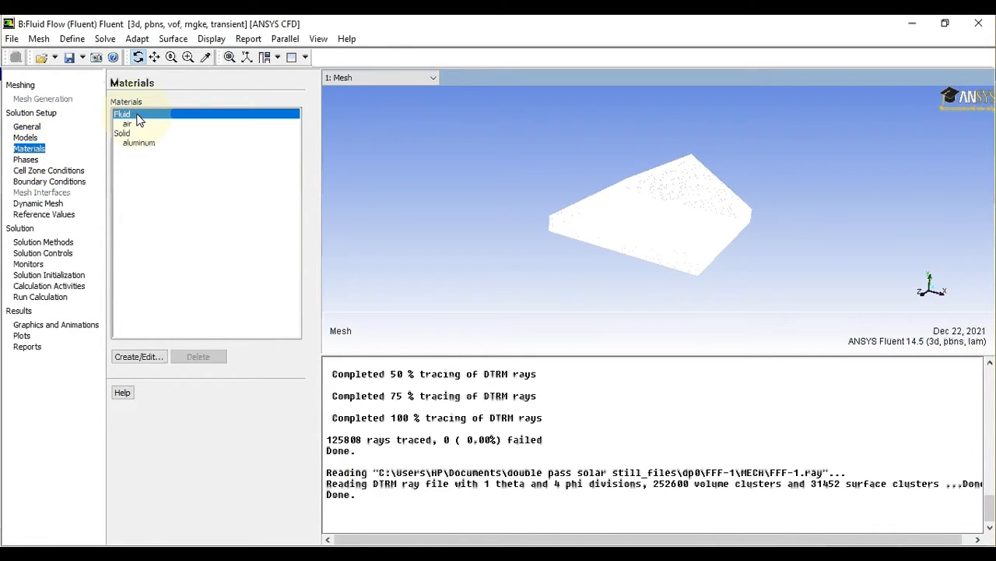
pyautogui.click(138, 356)
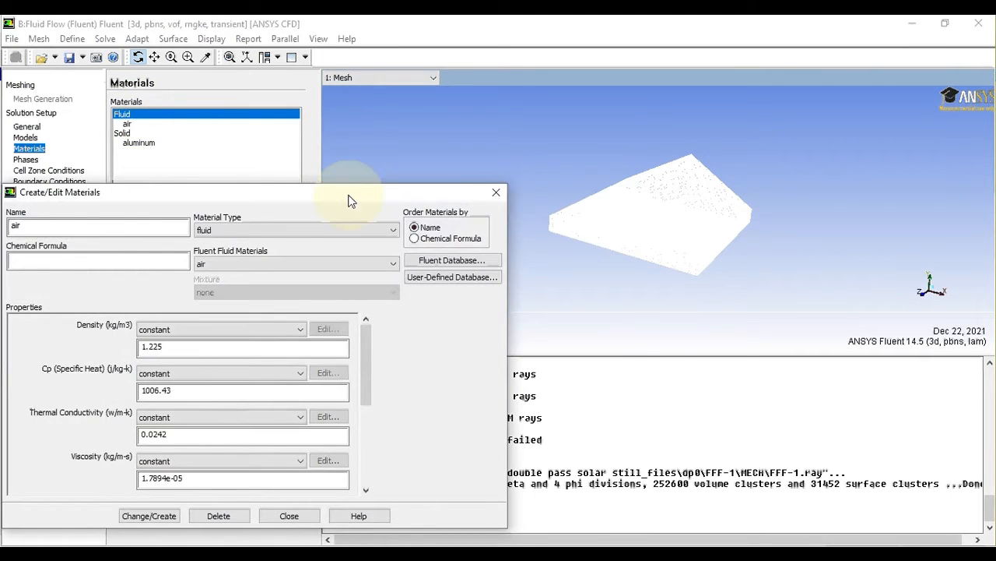
pyautogui.moveTo(349, 201); pyautogui.dragTo(521, 130)
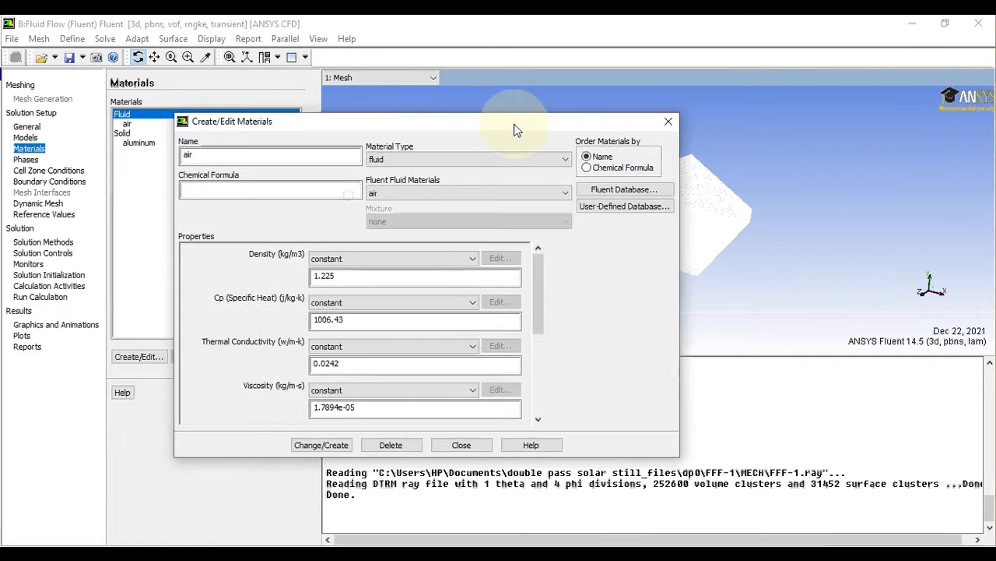
pyautogui.click(638, 192)
pyautogui.moveTo(446, 213); pyautogui.dragTo(446, 249)
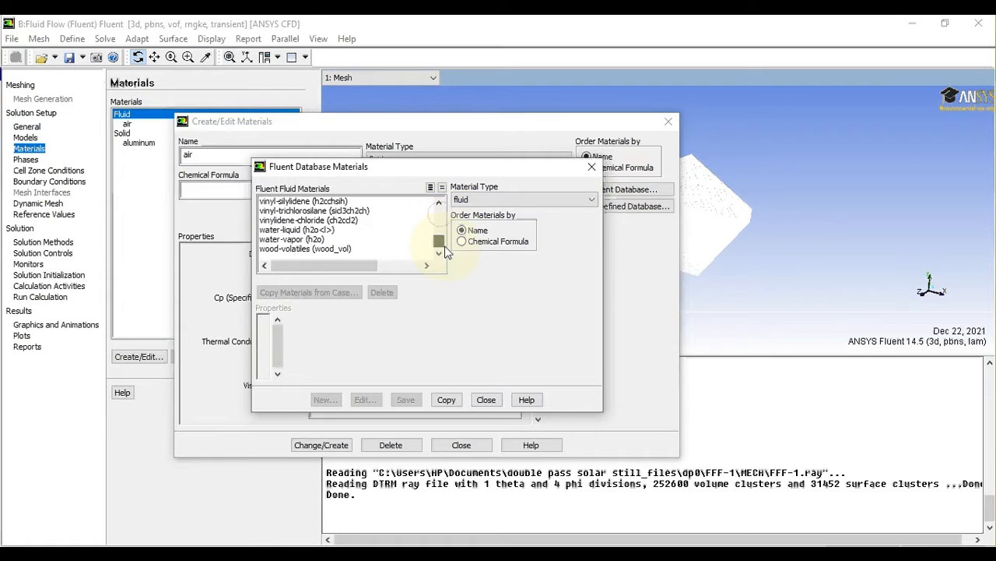
pyautogui.click(292, 230)
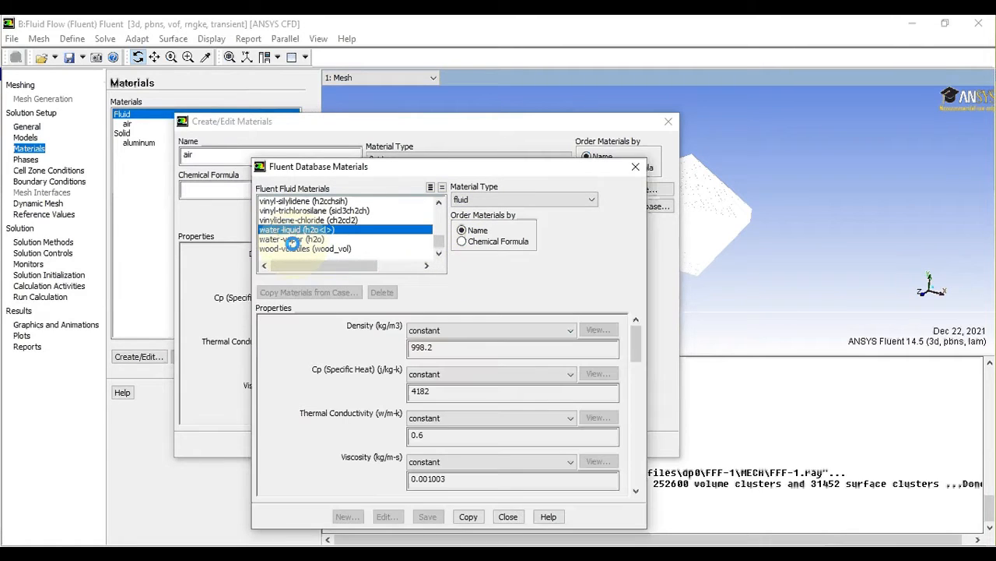
pyautogui.click(291, 239)
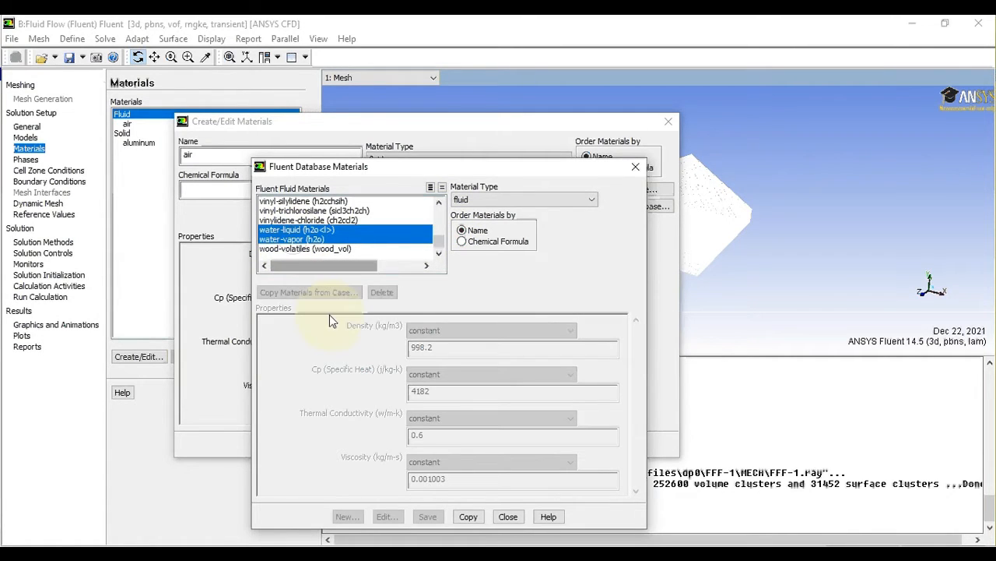
pyautogui.click(468, 518)
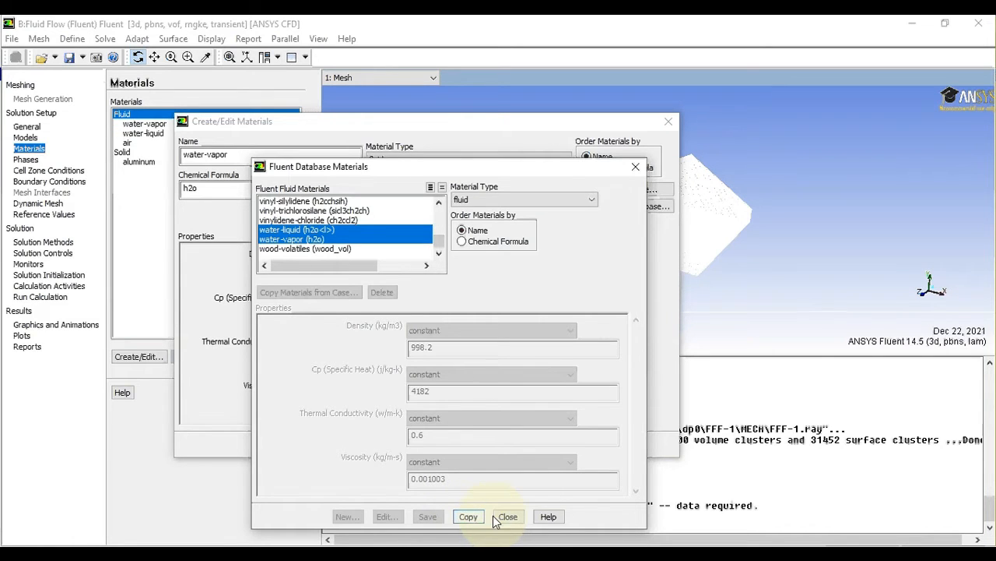
pyautogui.click(507, 516)
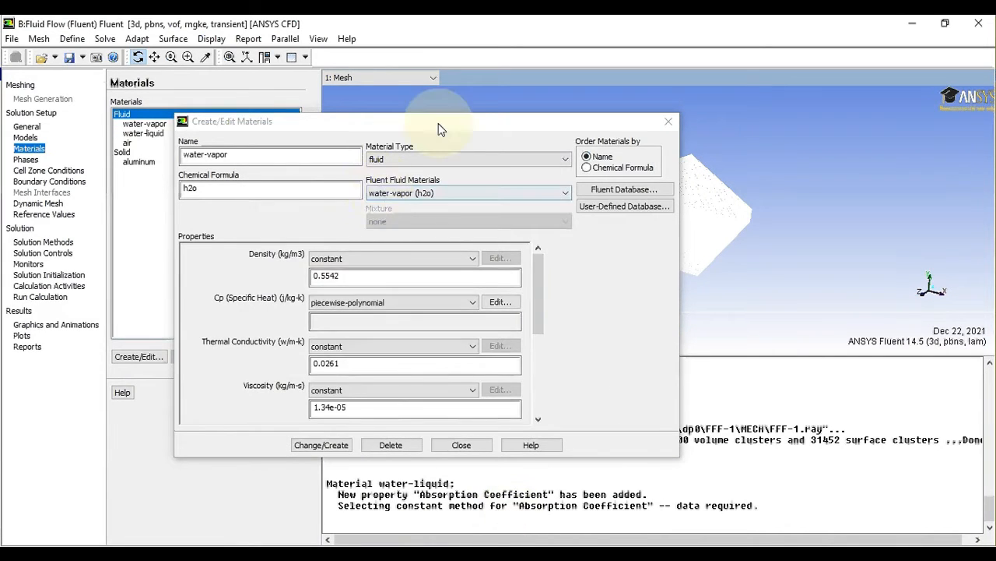
pyautogui.click(461, 445)
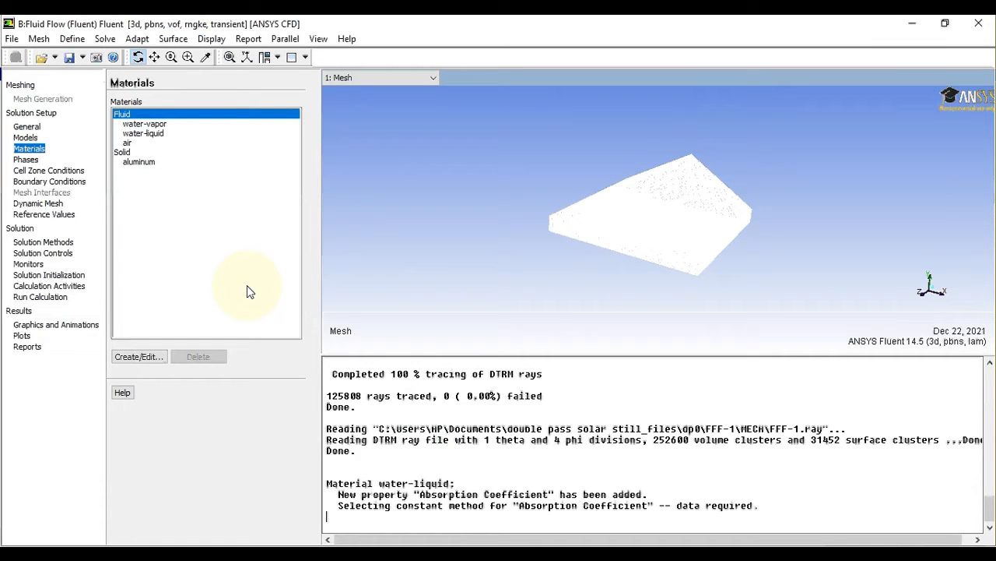
# Step: Change the water-vapor density method to incompressible-ideal-gas, then reopen the material to check the setting
pyautogui.doubleClick(148, 124)
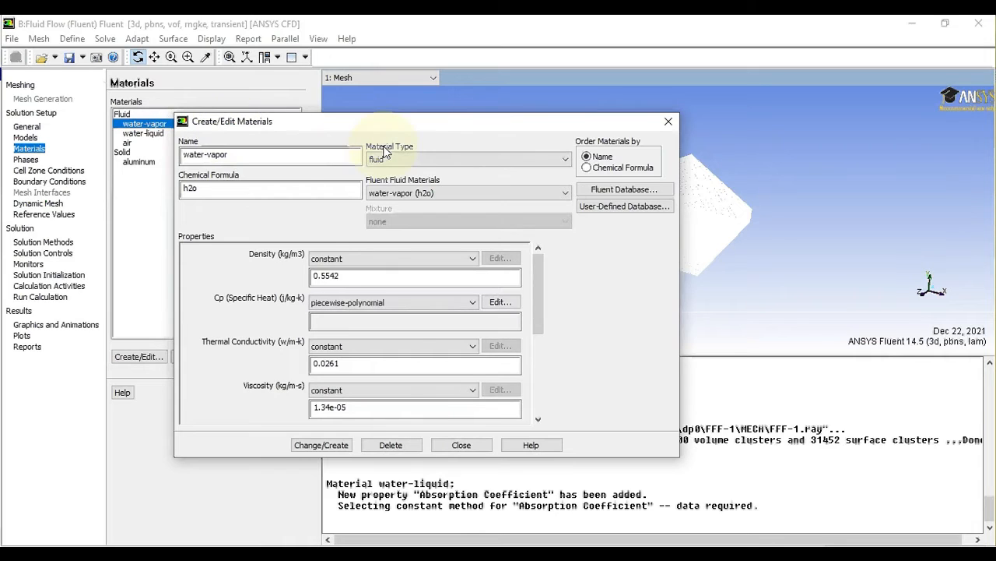
pyautogui.click(335, 260)
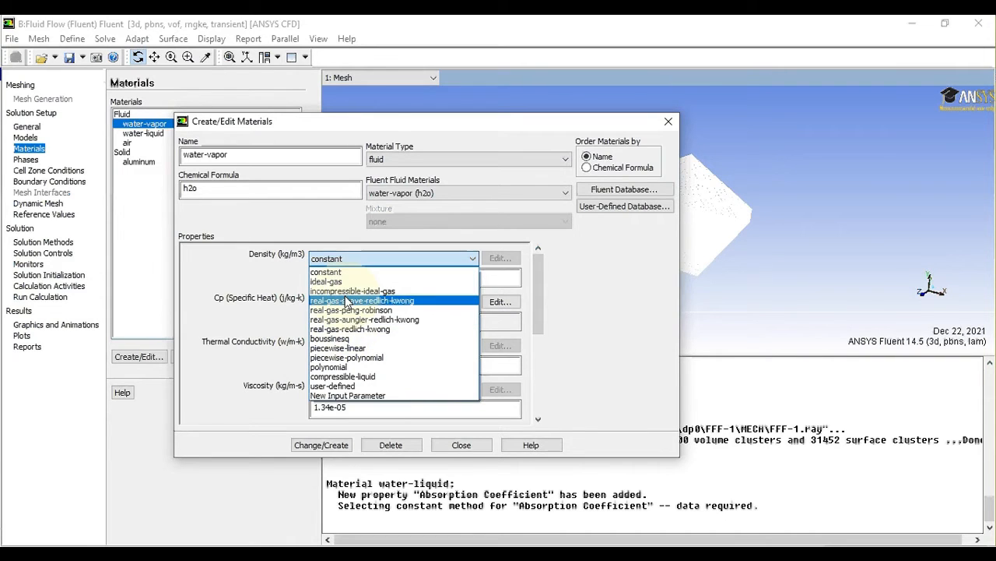
pyautogui.click(347, 293)
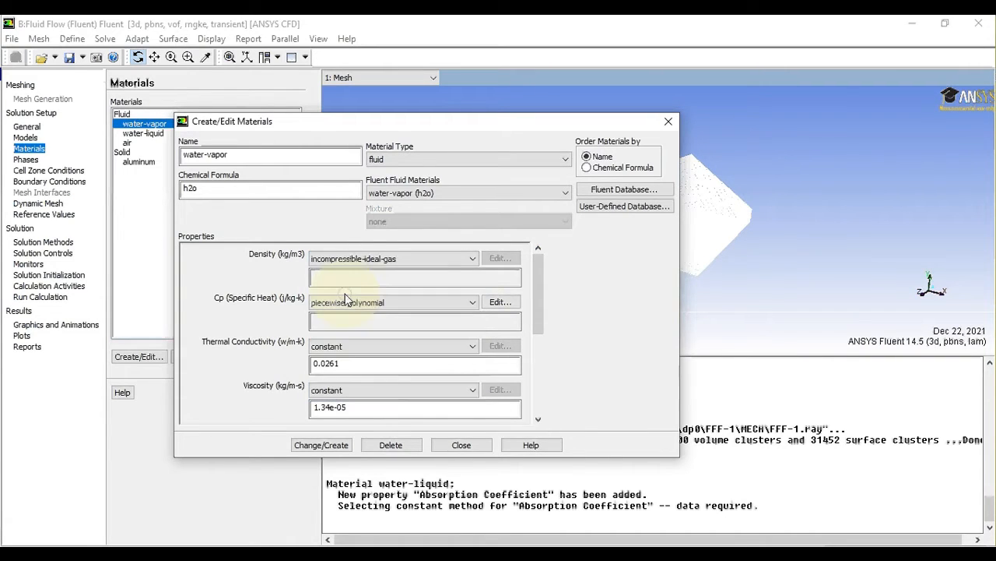
pyautogui.moveTo(538, 294)
pyautogui.mouseDown()
pyautogui.moveTo(560, 398)
pyautogui.moveTo(564, 364)
pyautogui.moveTo(558, 378)
pyautogui.moveTo(540, 282)
pyautogui.moveTo(526, 290)
pyautogui.mouseUp()
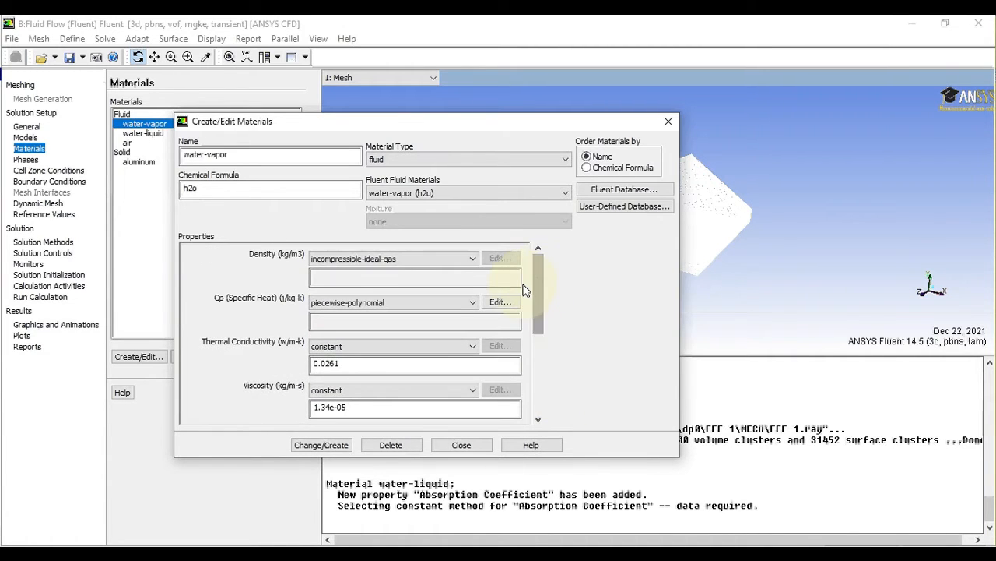
pyautogui.click(332, 448)
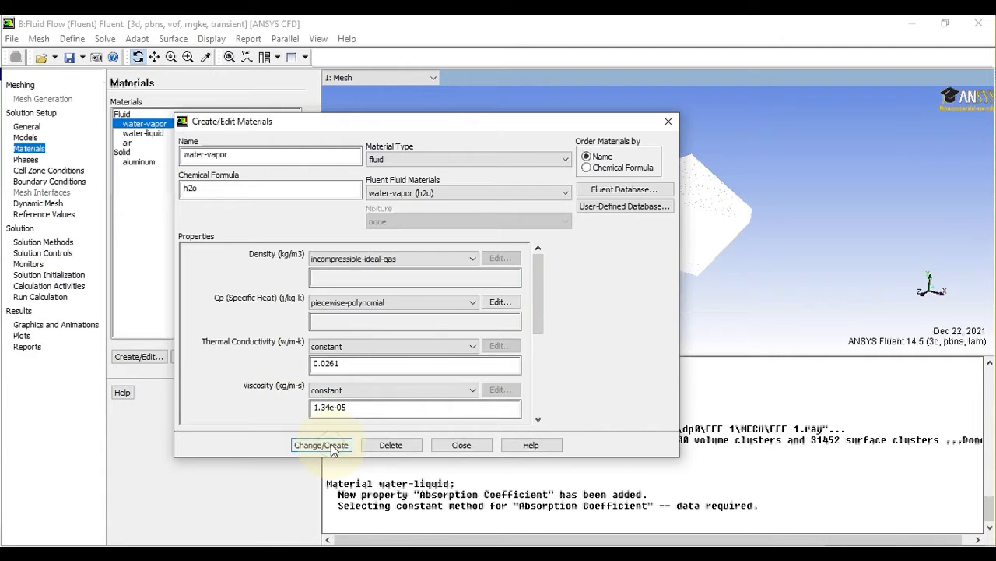
pyautogui.click(463, 448)
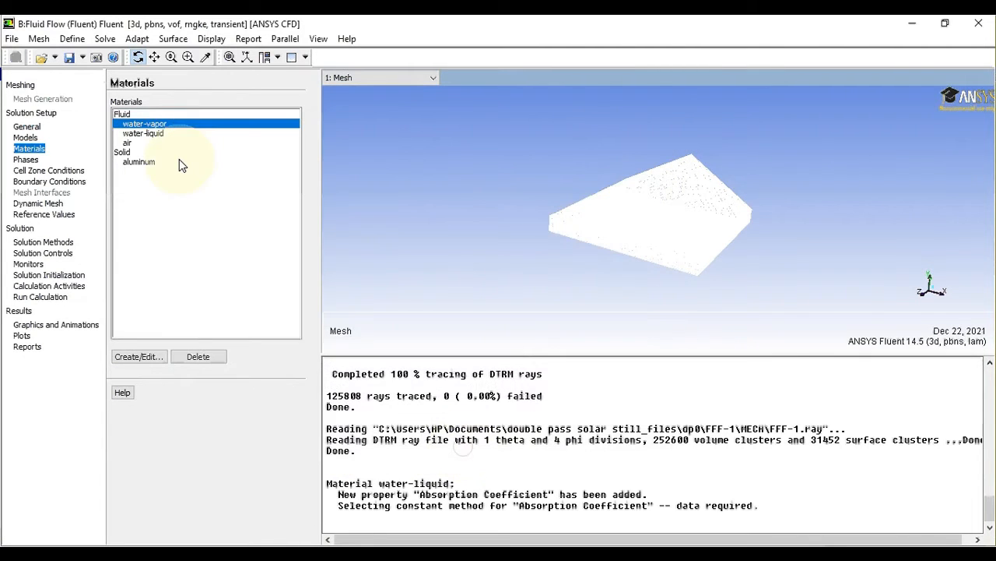
pyautogui.doubleClick(165, 124)
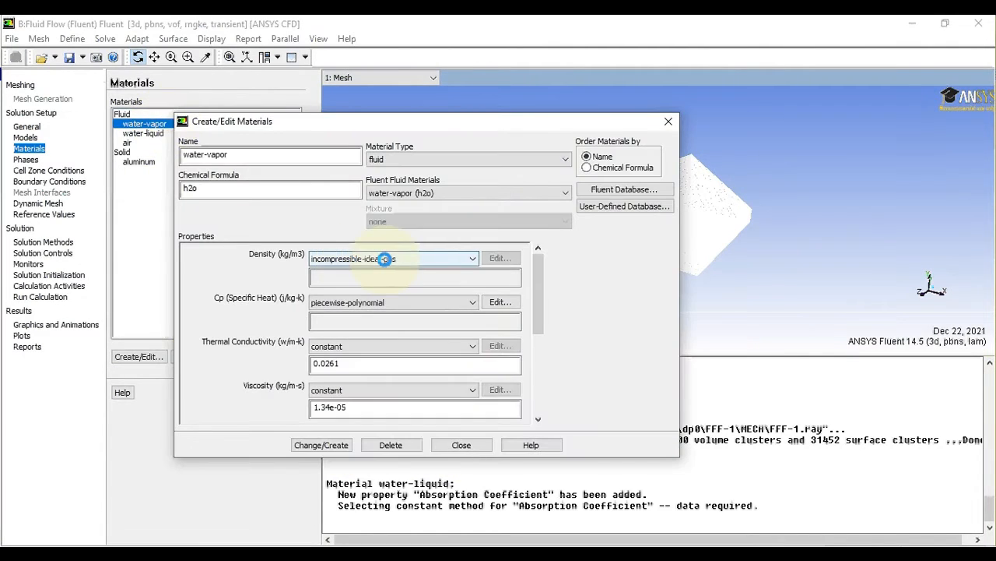
pyautogui.click(462, 445)
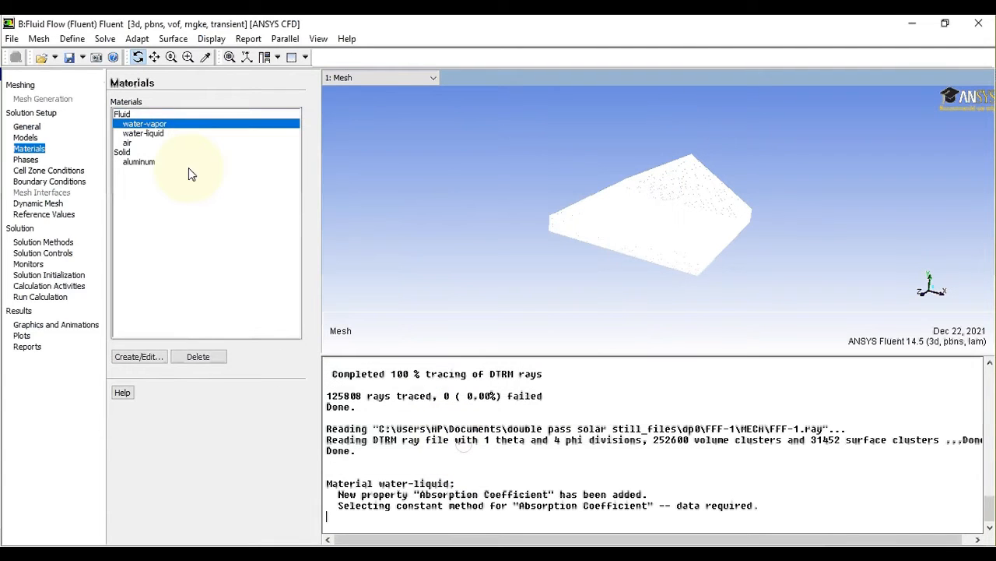
# Step: Open the water-liquid material and change its density method to piecewise-linear
pyautogui.click(155, 135)
pyautogui.doubleClick(155, 135)
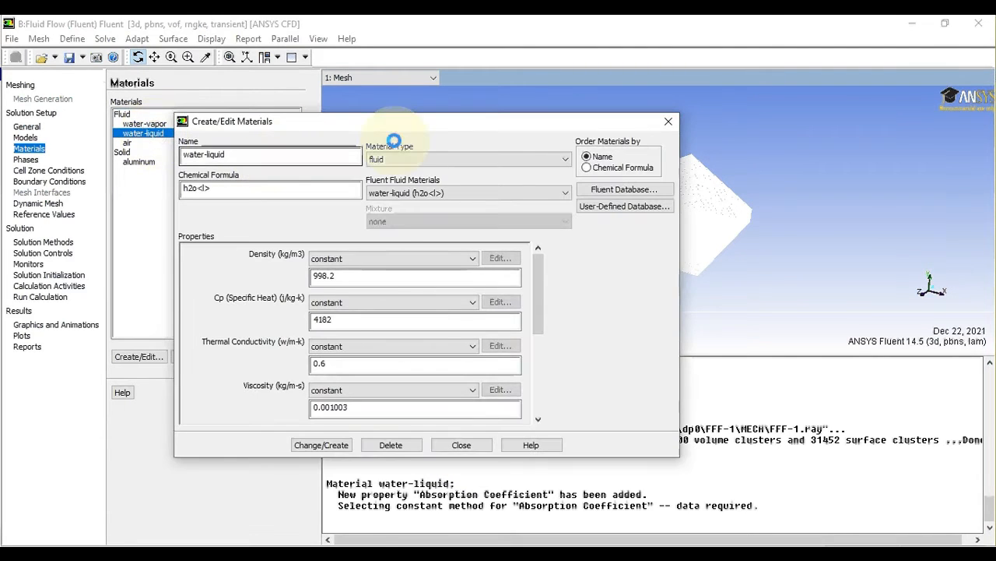
pyautogui.click(473, 258)
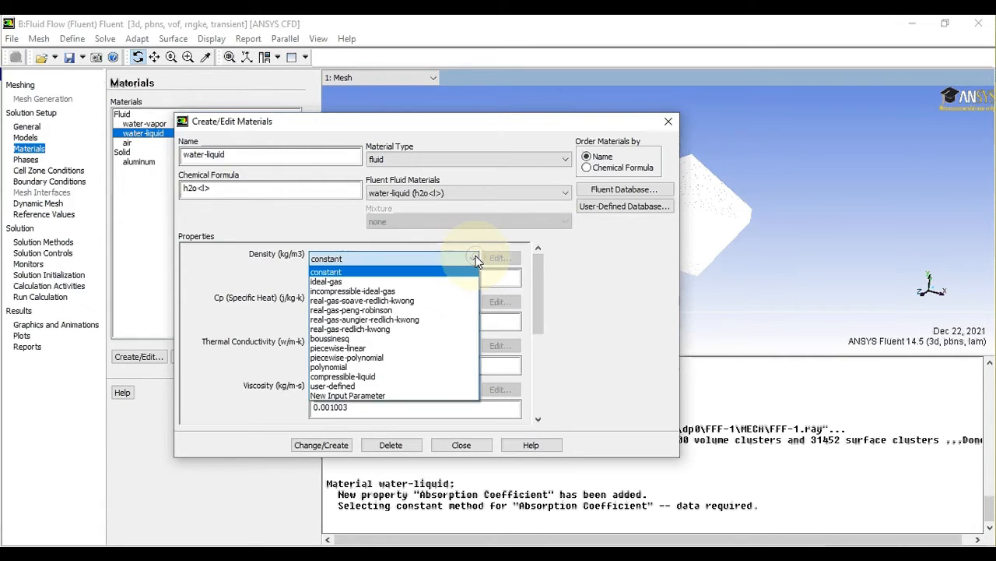
pyautogui.click(354, 348)
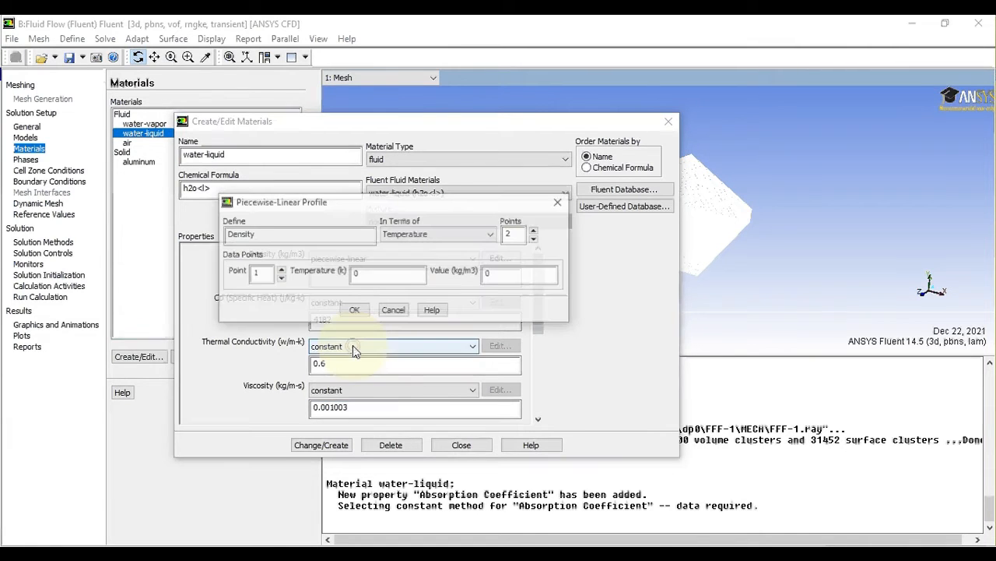
# Step: Set the number of points in the piecewise-linear density profile to 12, defined in terms of temperature
pyautogui.click(516, 234)
pyautogui.doubleClick(515, 234)
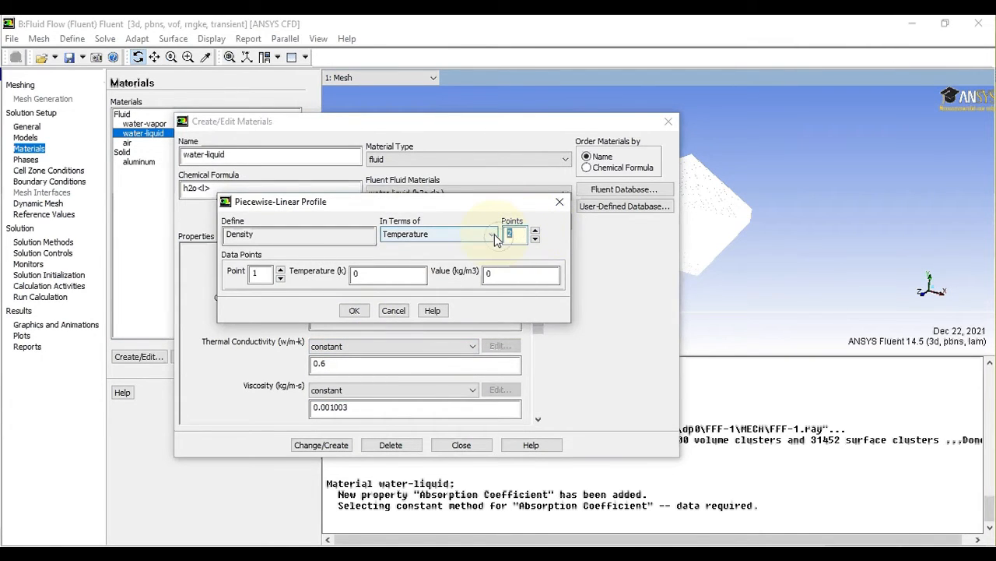
pyautogui.write('12')
pyautogui.click(535, 230)
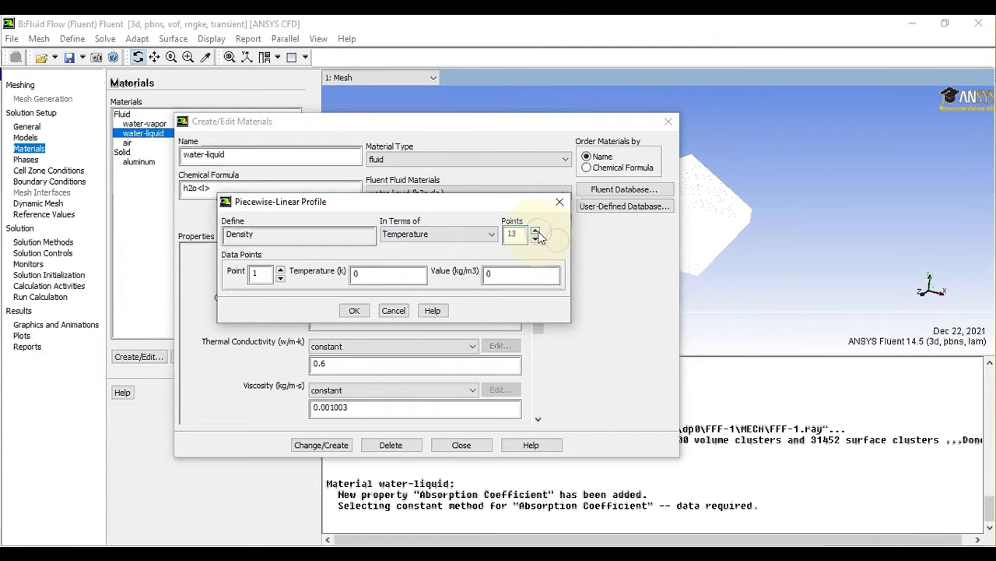
pyautogui.click(536, 238)
pyautogui.click(536, 237)
pyautogui.click(535, 238)
pyautogui.click(536, 237)
pyautogui.click(535, 231)
pyautogui.click(535, 231)
pyautogui.click(534, 231)
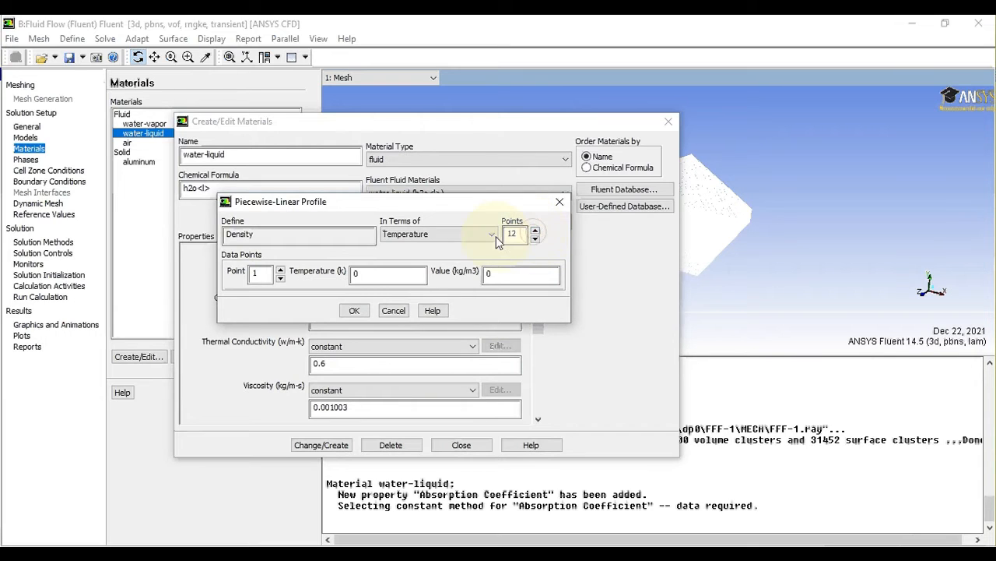
# Step: Define point 1 of the water-liquid density profile as 293 K with a value of 998 kg/m3
pyautogui.doubleClick(369, 277)
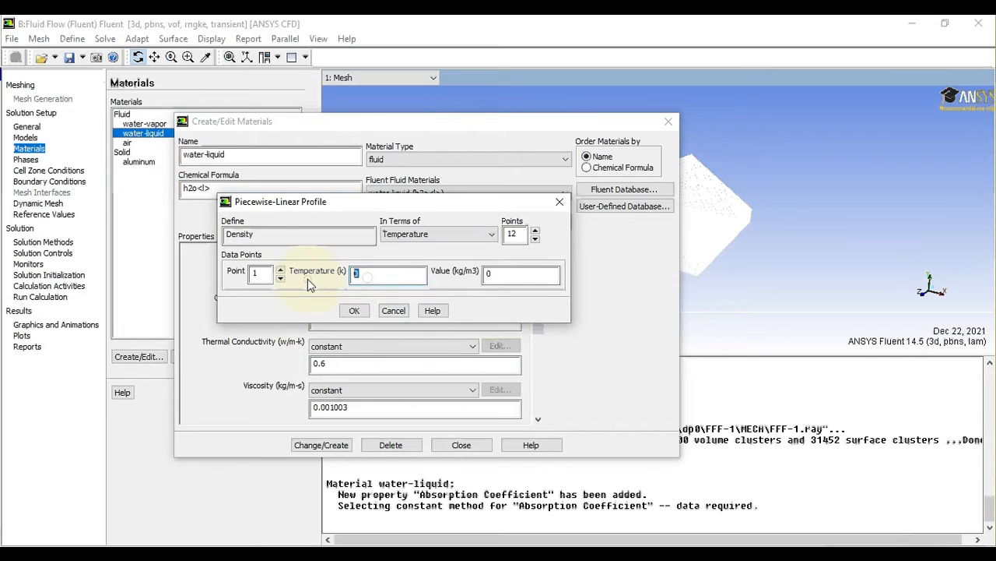
pyautogui.write('293')
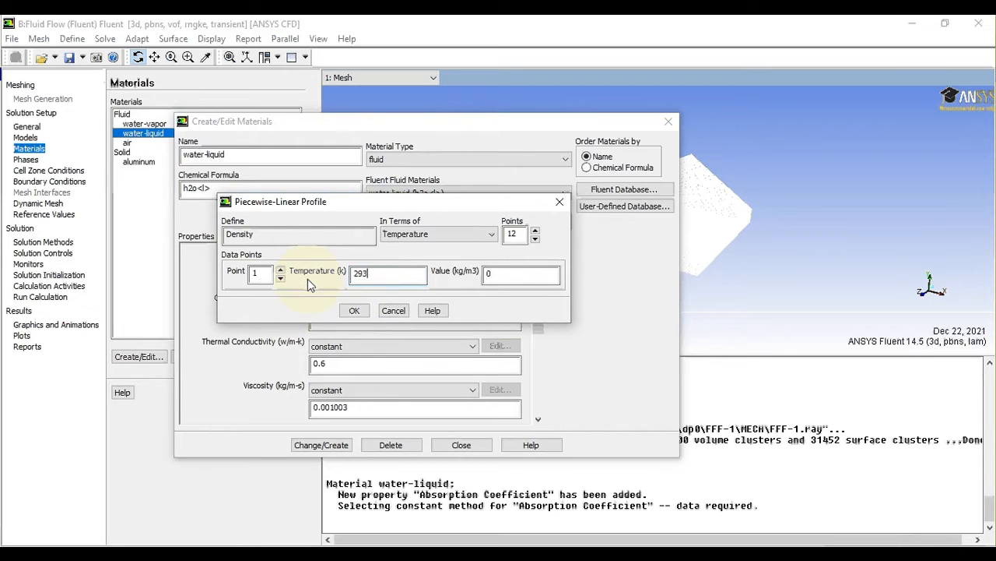
pyautogui.doubleClick(502, 273)
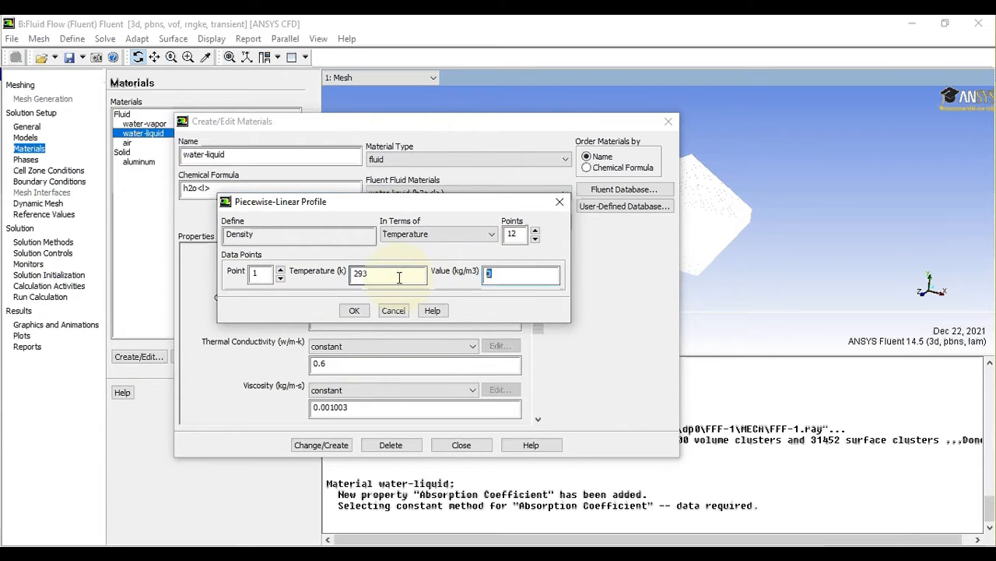
pyautogui.write('998')
# Step: Define point 2 of the density profile as 303 K with a value of 995 kg/m3
pyautogui.click(280, 269)
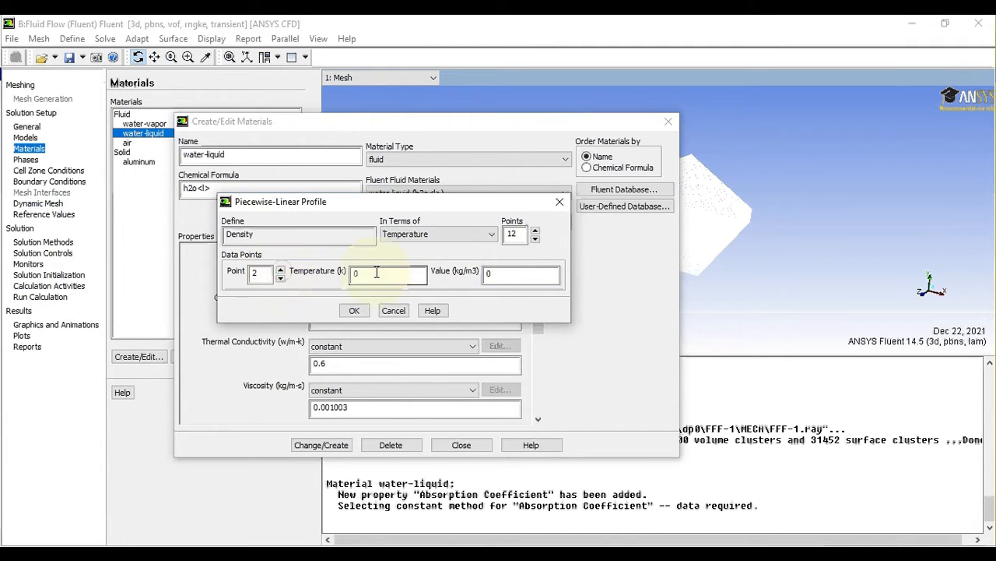
pyautogui.moveTo(376, 272); pyautogui.dragTo(332, 272)
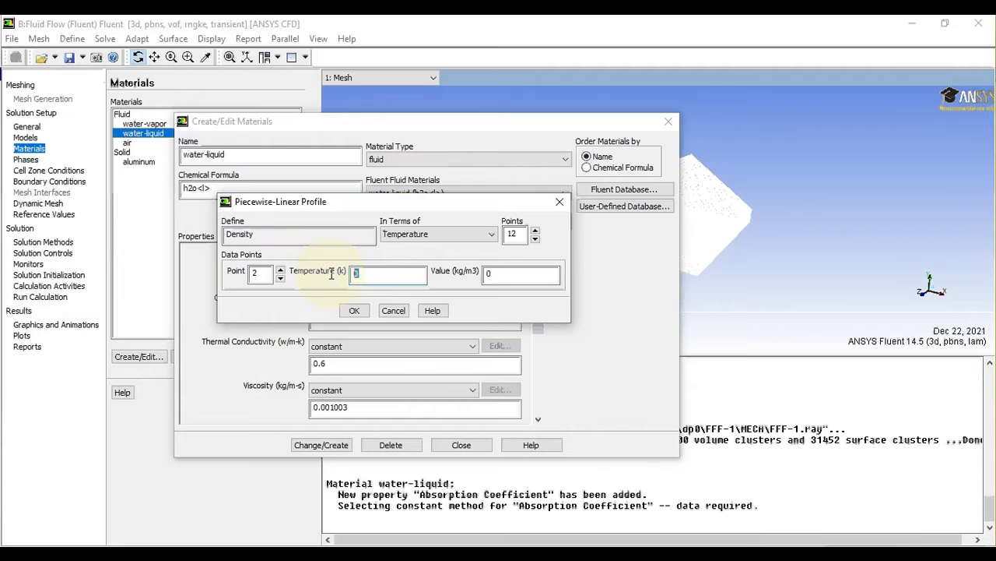
pyautogui.write('303')
pyautogui.click(510, 275)
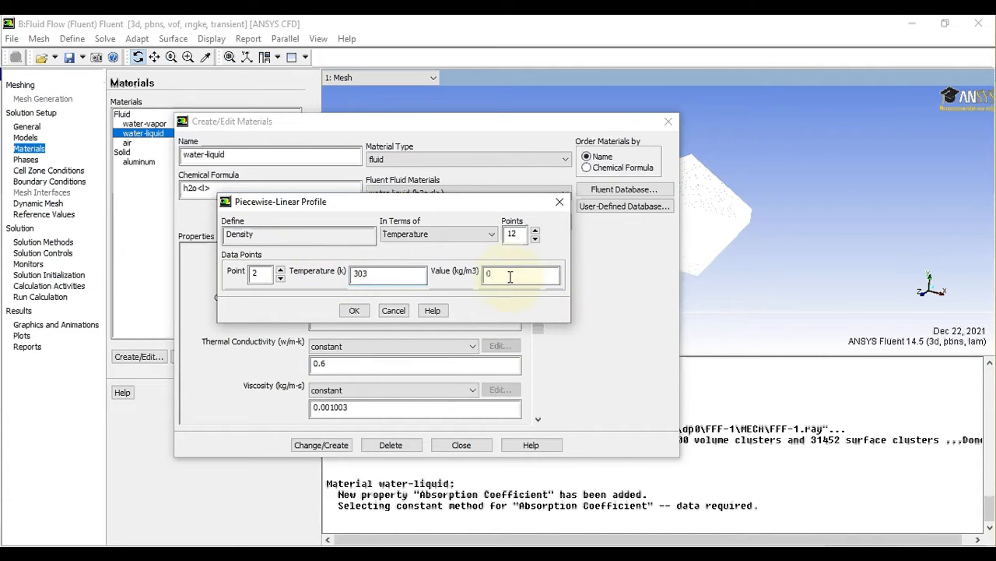
pyautogui.write('995')
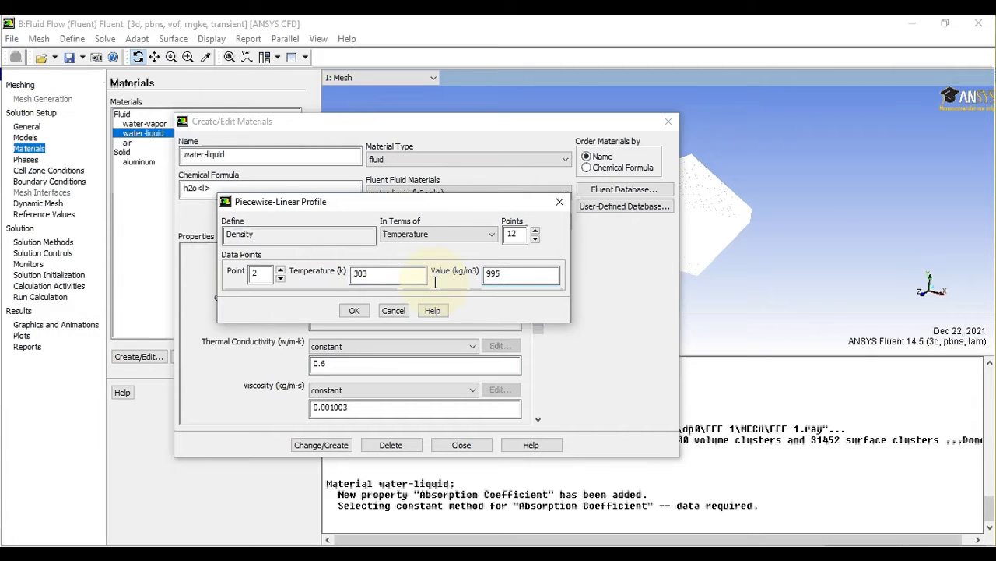
# Step: Define point 3 of the density profile as 313 K with a value of 992 kg/m3
pyautogui.click(280, 268)
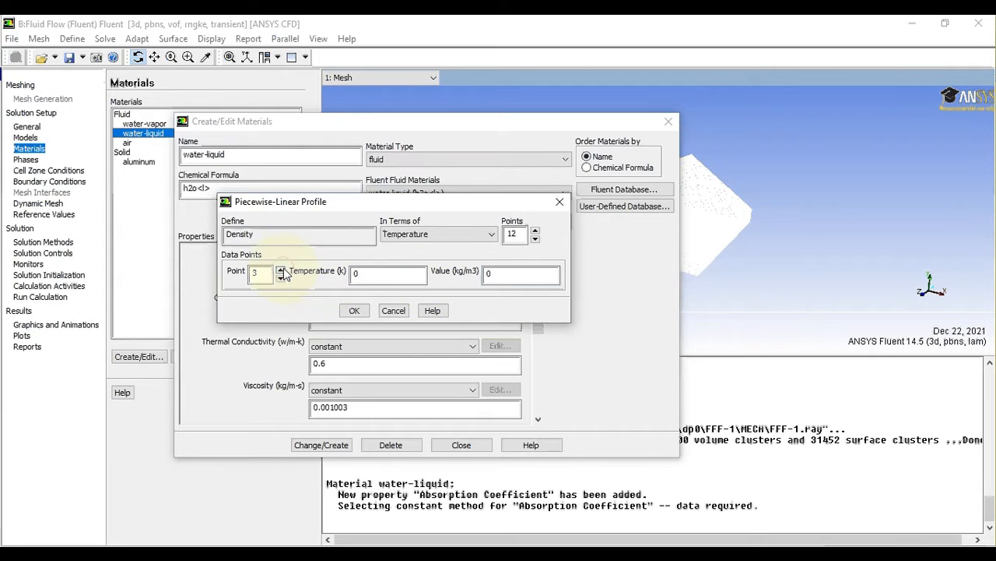
pyautogui.click(376, 273)
pyautogui.write('31')
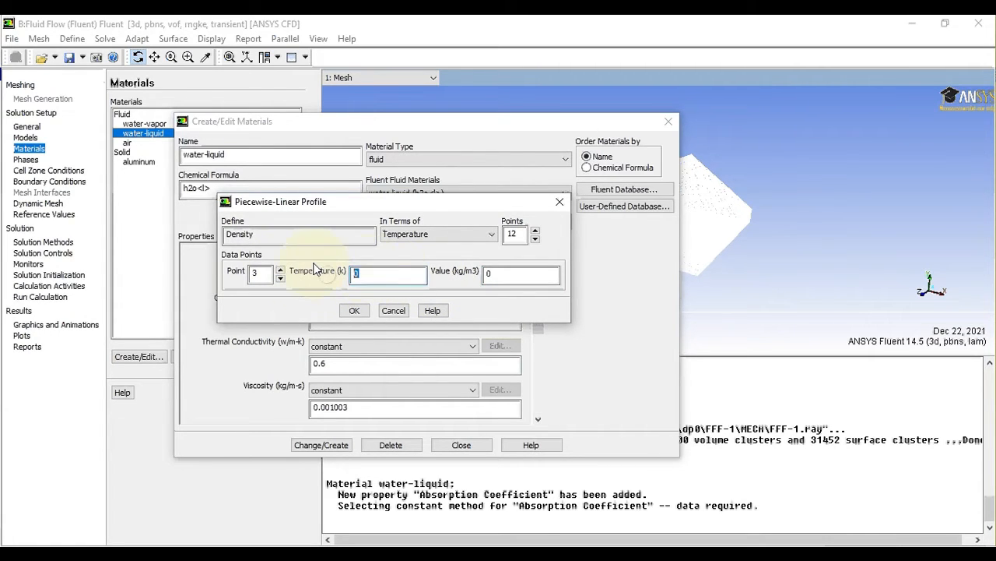
pyautogui.write('3')
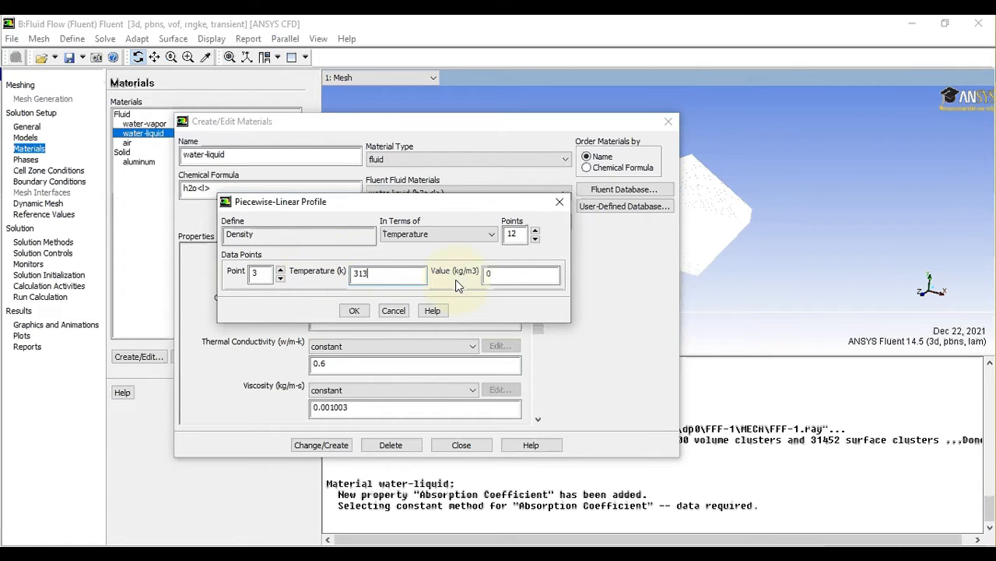
pyautogui.click(489, 274)
pyautogui.write('992')
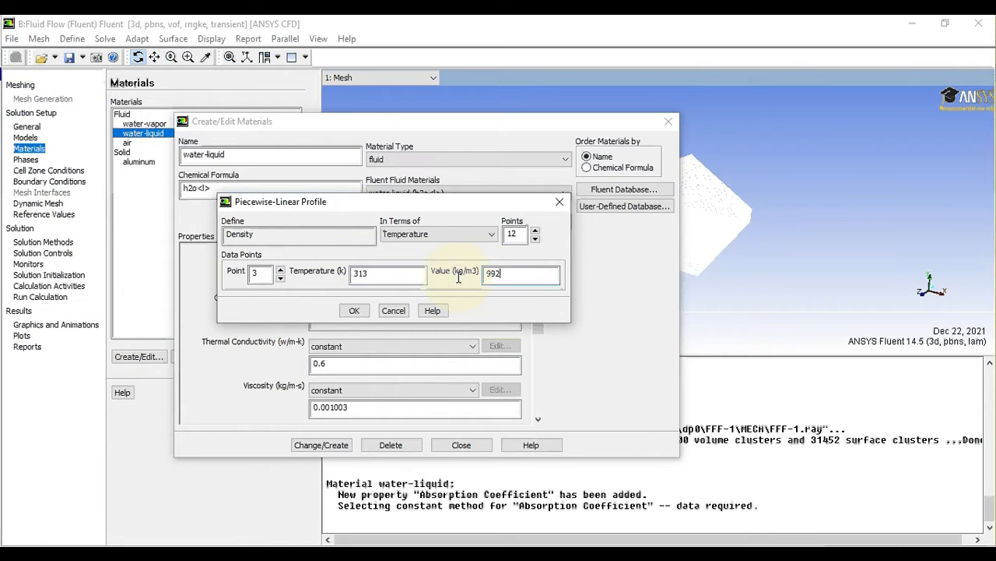
# Step: Define point 4 of the density profile as 323 K with a value of 988 kg/m3
pyautogui.click(281, 269)
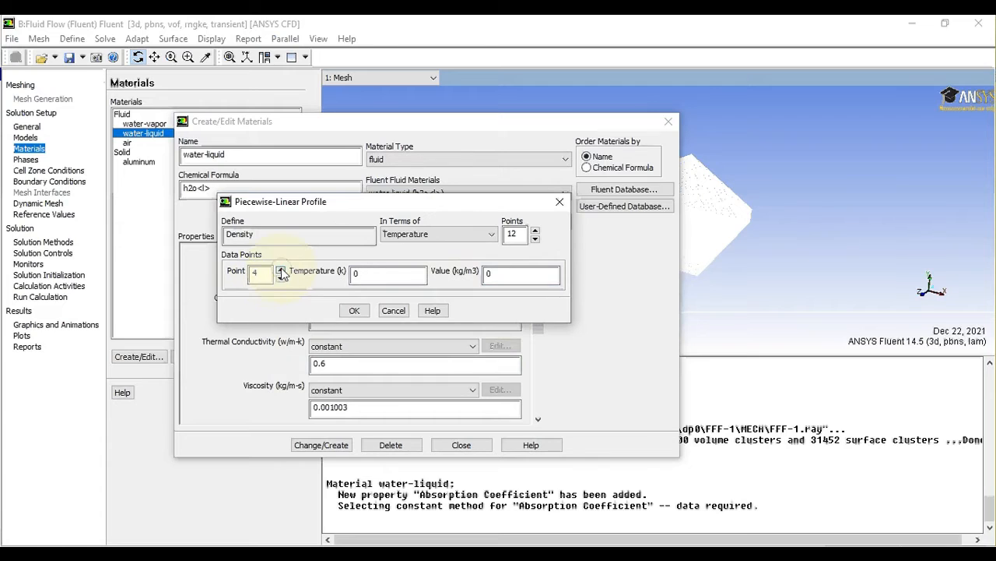
pyautogui.doubleClick(367, 276)
pyautogui.write('32')
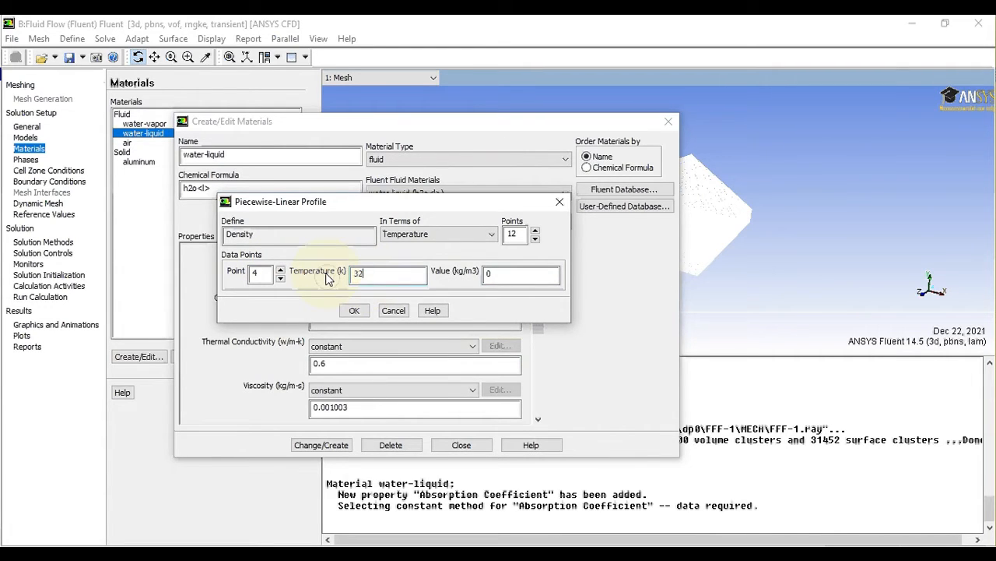
pyautogui.write('3')
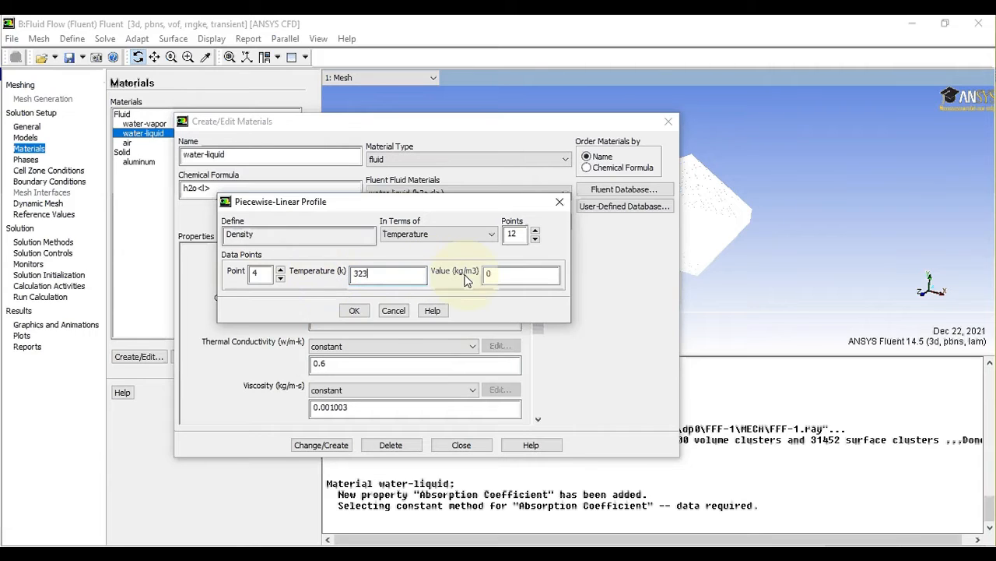
pyautogui.doubleClick(489, 274)
pyautogui.write('988')
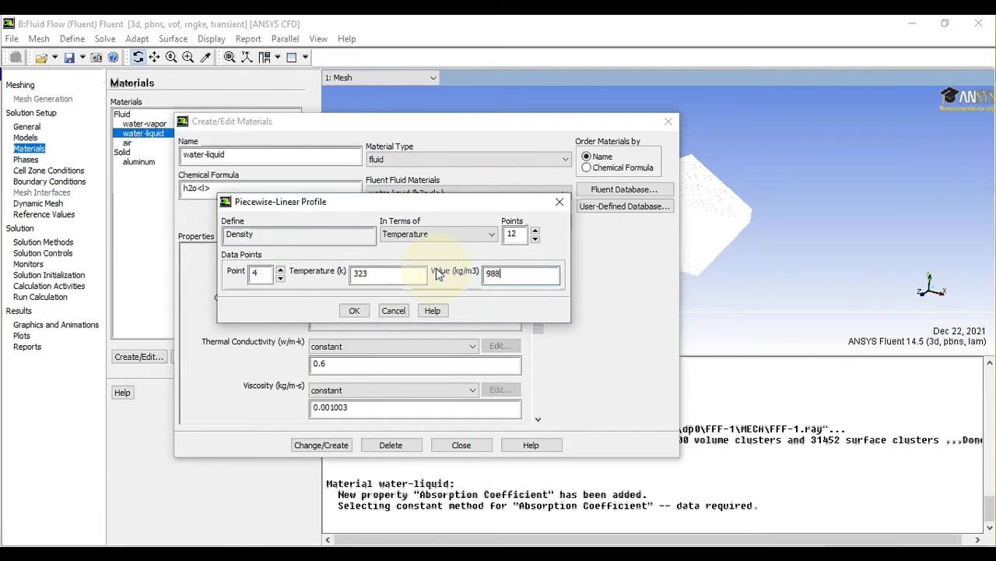
# Step: Define point 5 of the density profile as 333 K with a value of 983 kg/m3
pyautogui.click(281, 271)
pyautogui.moveTo(379, 277); pyautogui.dragTo(310, 280)
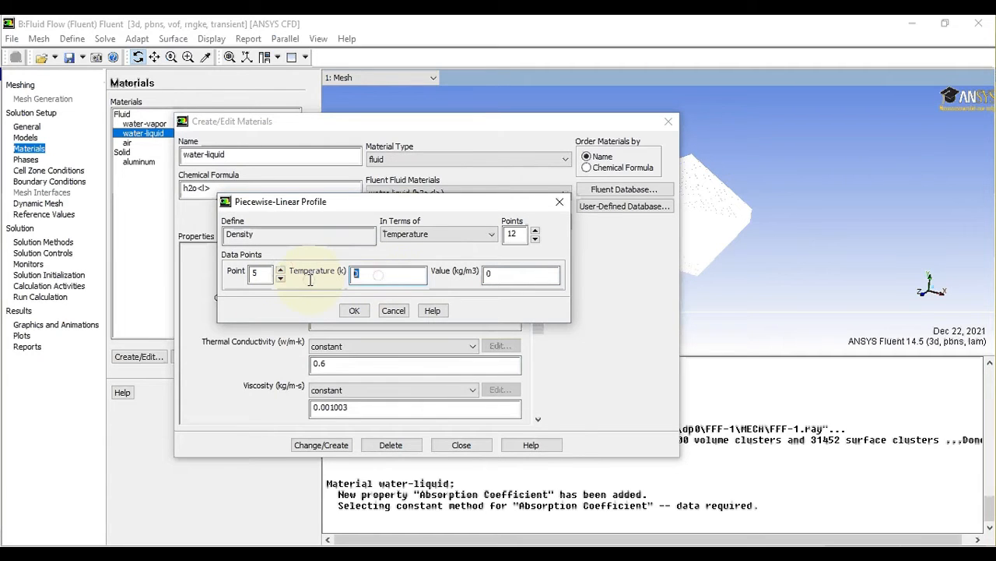
pyautogui.write('333')
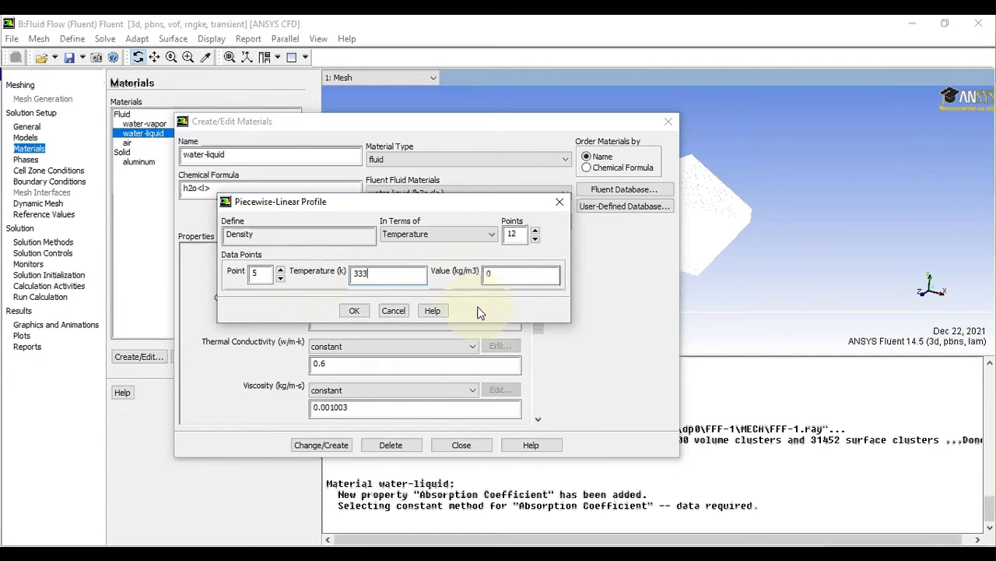
pyautogui.click(499, 278)
pyautogui.moveTo(499, 277); pyautogui.dragTo(422, 259)
pyautogui.write('983')
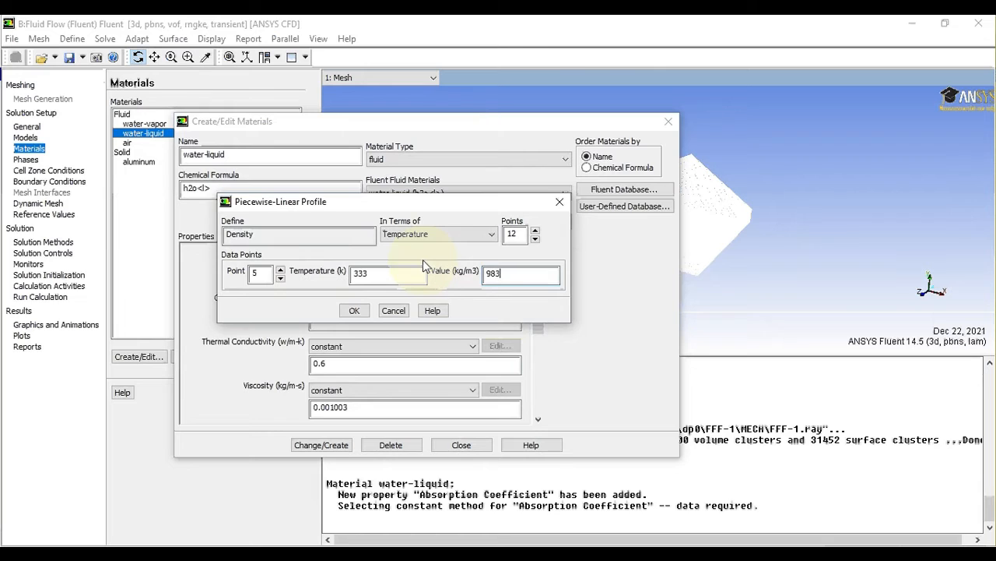
# Step: Define point 6 of the density profile as 343 K with a value of 978 kg/m3
pyautogui.click(281, 270)
pyautogui.moveTo(358, 273); pyautogui.dragTo(306, 278)
pyautogui.write('343')
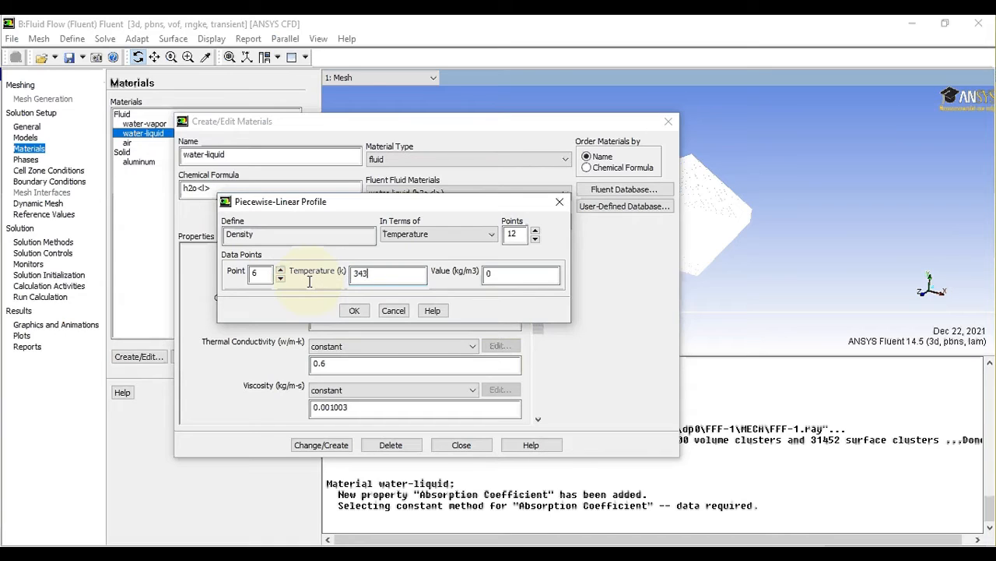
pyautogui.moveTo(515, 275); pyautogui.dragTo(409, 281)
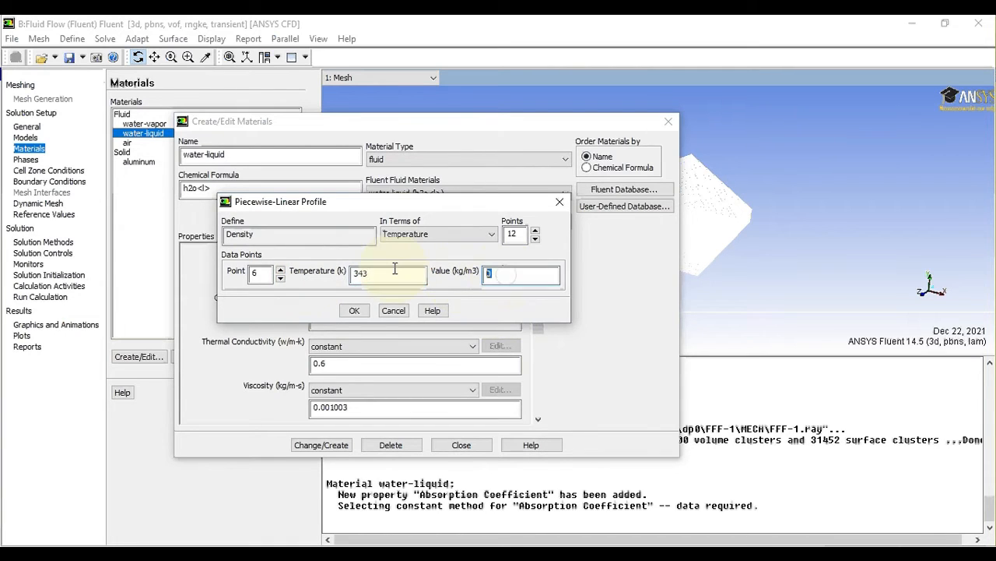
pyautogui.write('978')
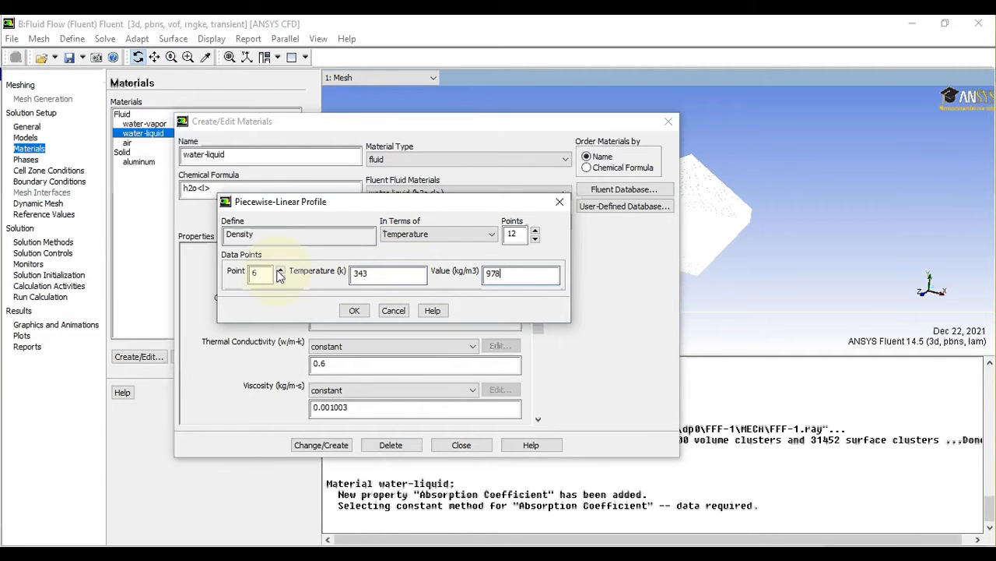
# Step: Define point 7 of the density profile as 353 K with a value of 972 kg/m3
pyautogui.click(280, 268)
pyautogui.click(374, 270)
pyautogui.moveTo(374, 270); pyautogui.dragTo(315, 272)
pyautogui.write('353')
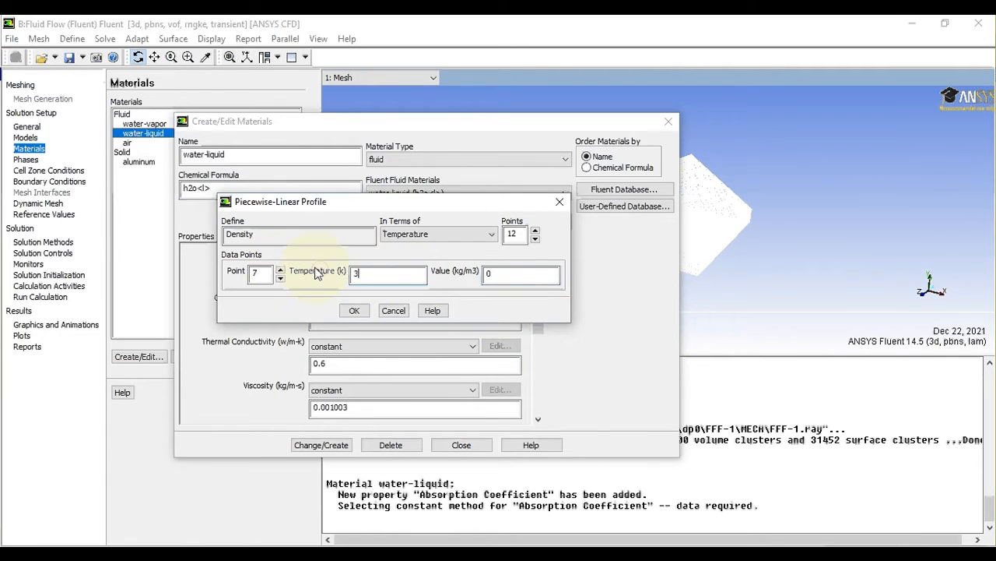
pyautogui.moveTo(493, 277); pyautogui.dragTo(440, 282)
pyautogui.write('972')
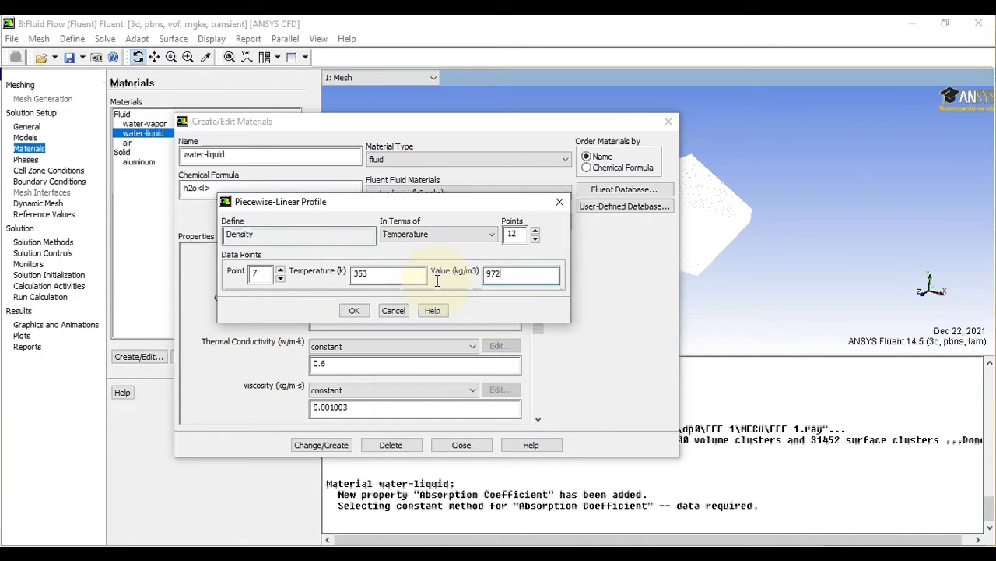
# Step: Define point 8 of the density profile as 363 K with a value of 965 kg/m3
pyautogui.click(281, 269)
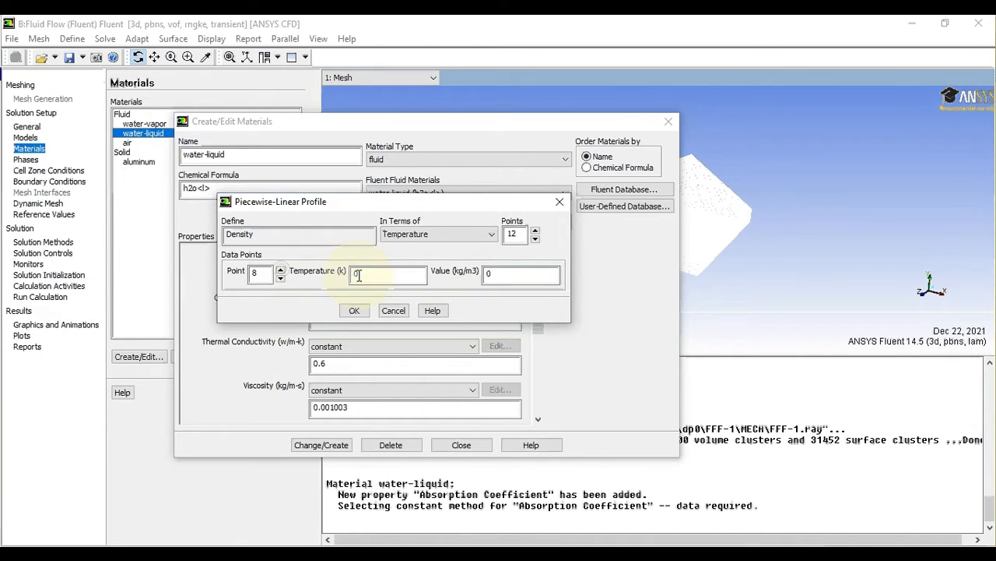
pyautogui.moveTo(356, 273); pyautogui.dragTo(295, 278)
pyautogui.write('363')
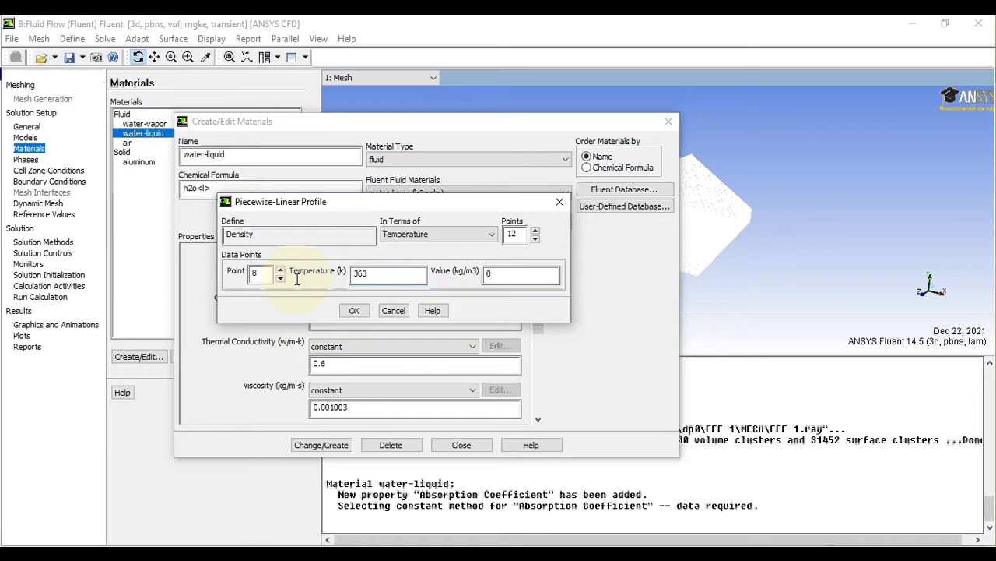
pyautogui.moveTo(495, 273); pyautogui.dragTo(420, 278)
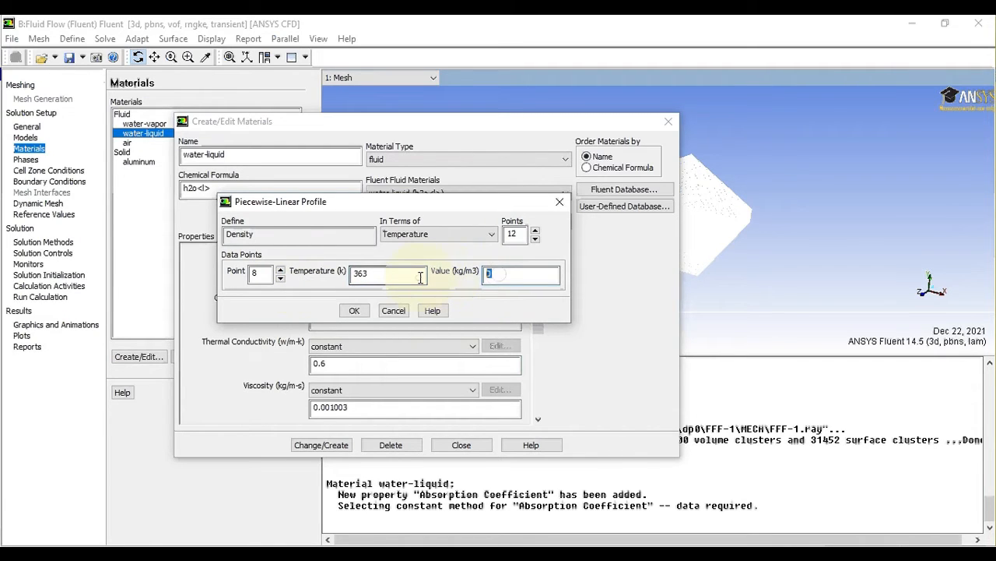
pyautogui.write('965')
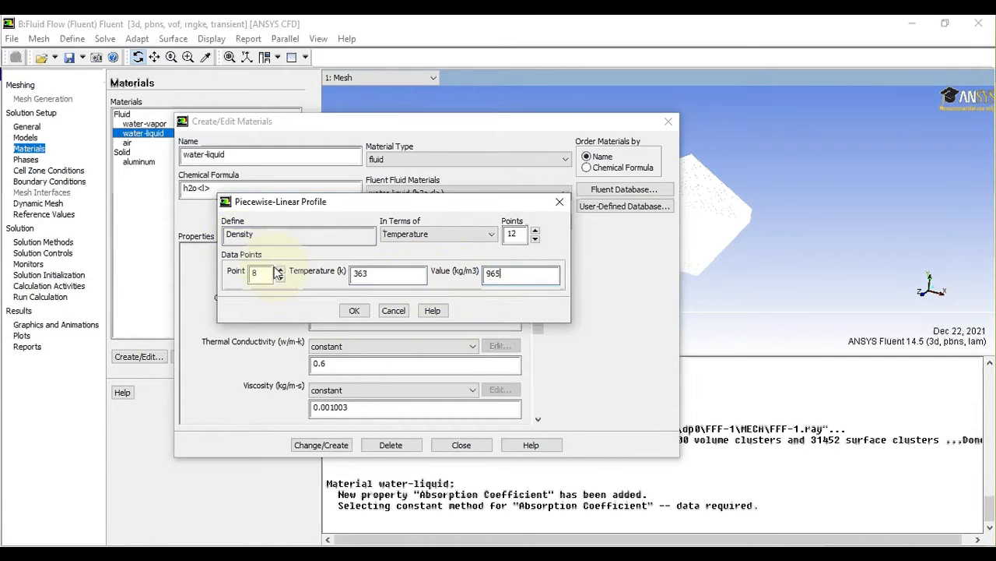
# Step: Define point 9 of the density profile as 373 K with a value of 958 kg/m3
pyautogui.click(279, 270)
pyautogui.moveTo(355, 273); pyautogui.dragTo(304, 276)
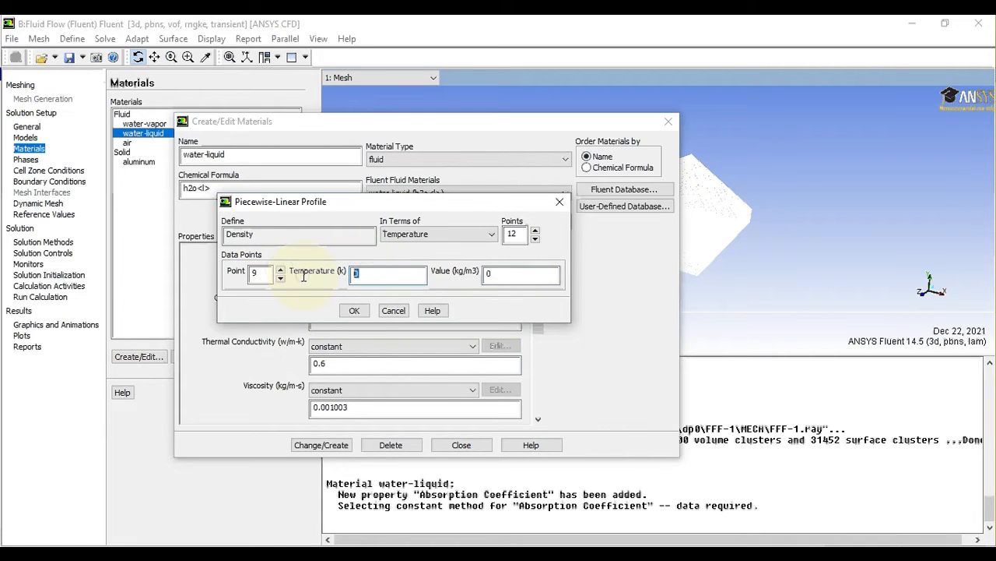
pyautogui.write('373')
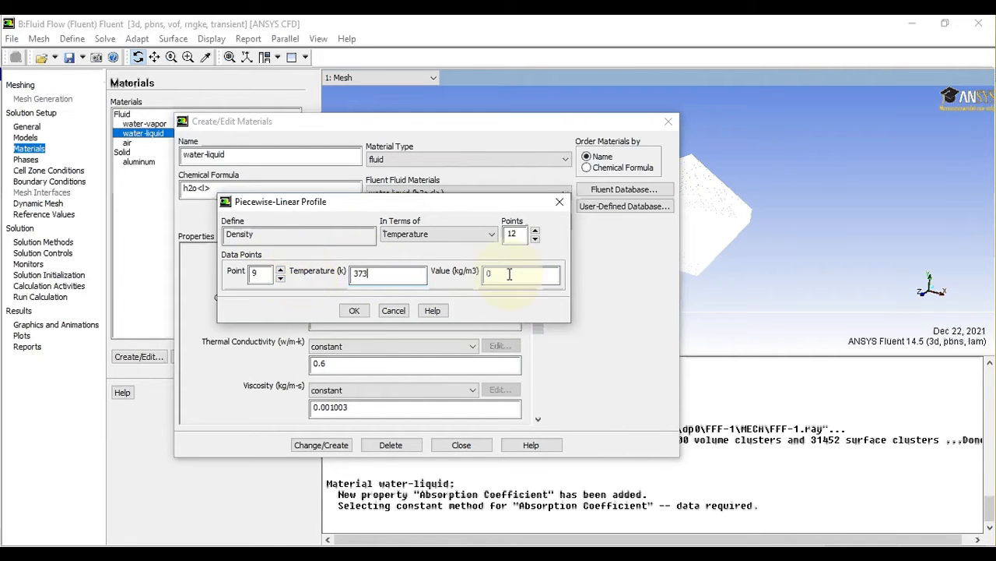
pyautogui.moveTo(507, 273); pyautogui.dragTo(493, 276)
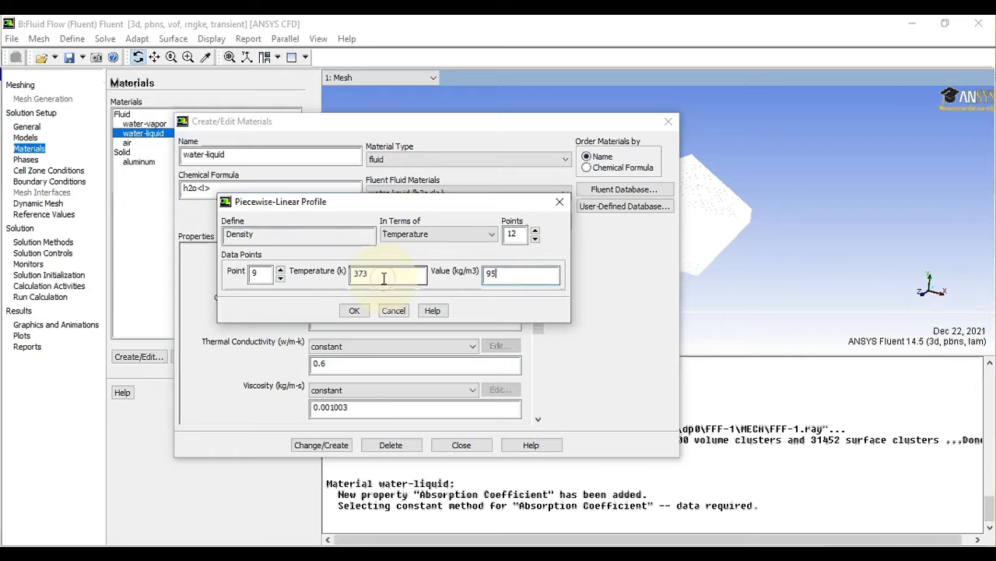
pyautogui.write('958')
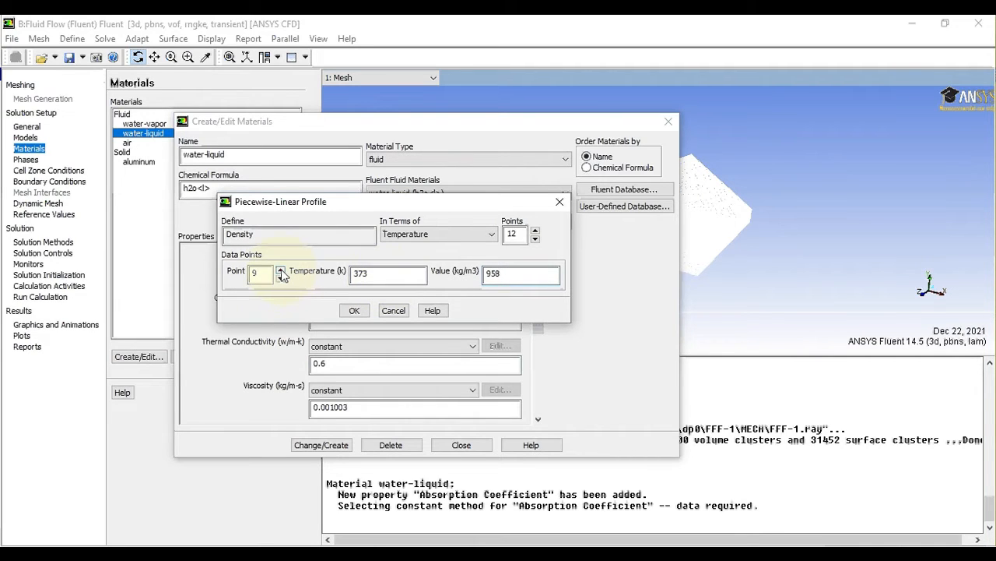
# Step: Define point 10 of the density profile as 383 K with a value of 951 kg/m3
pyautogui.click(281, 270)
pyautogui.moveTo(373, 274); pyautogui.dragTo(328, 274)
pyautogui.write('383')
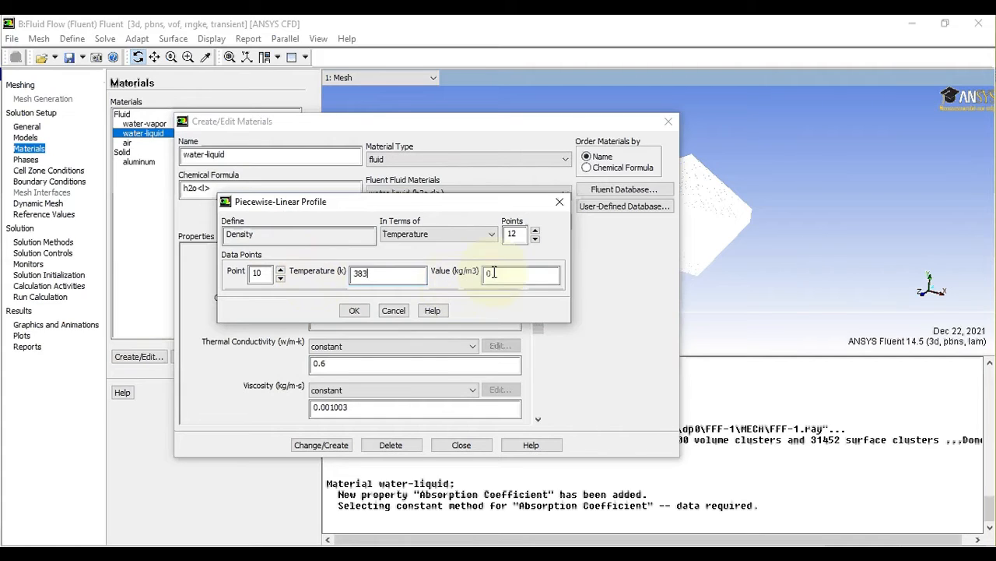
pyautogui.moveTo(496, 274); pyautogui.dragTo(431, 278)
pyautogui.write('951')
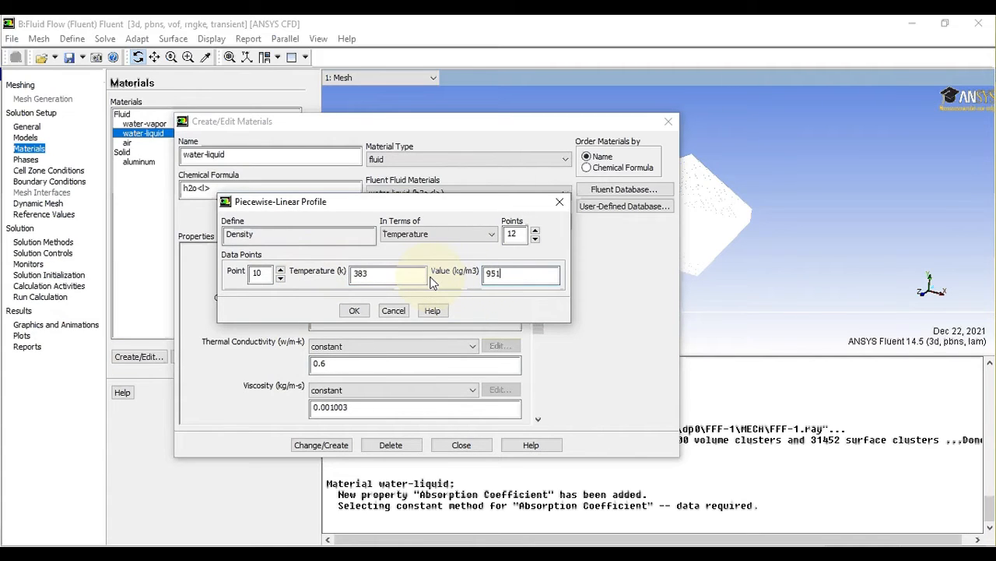
# Step: Define point 11 of the density profile as 393 K with a value of 943 kg/m3
pyautogui.click(281, 269)
pyautogui.moveTo(366, 274); pyautogui.dragTo(335, 281)
pyautogui.write('39')
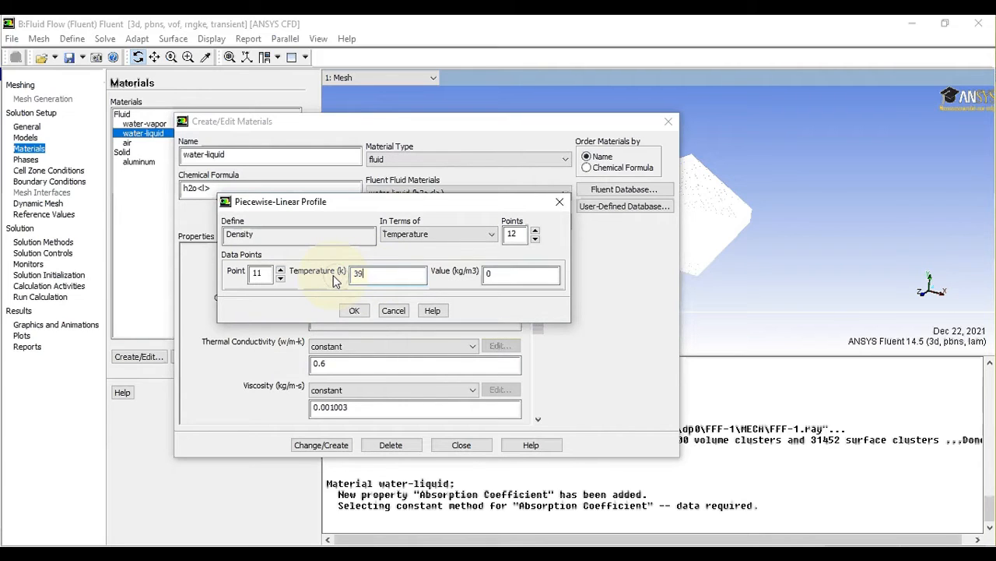
pyautogui.write('3')
pyautogui.click(501, 272)
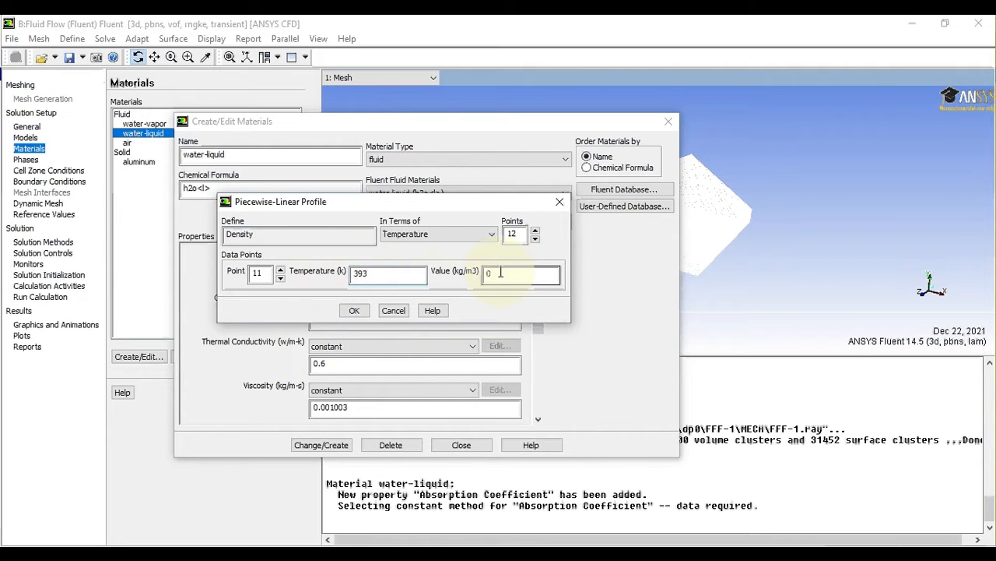
pyautogui.moveTo(507, 275); pyautogui.dragTo(484, 274)
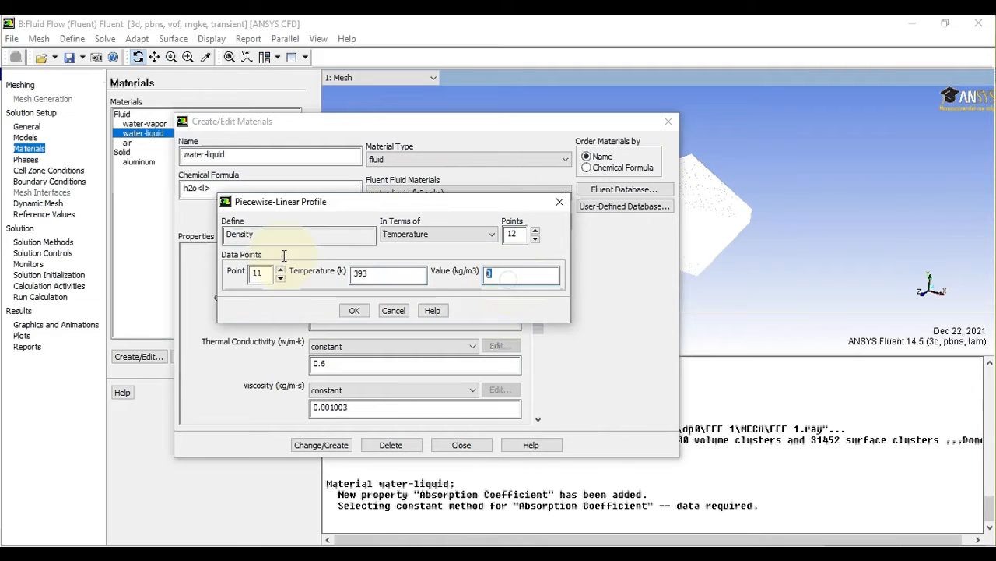
pyautogui.write('943')
# Step: Define point 12 of the density profile as 403 K with a value of 935 kg/m3
pyautogui.click(280, 269)
pyautogui.click(359, 276)
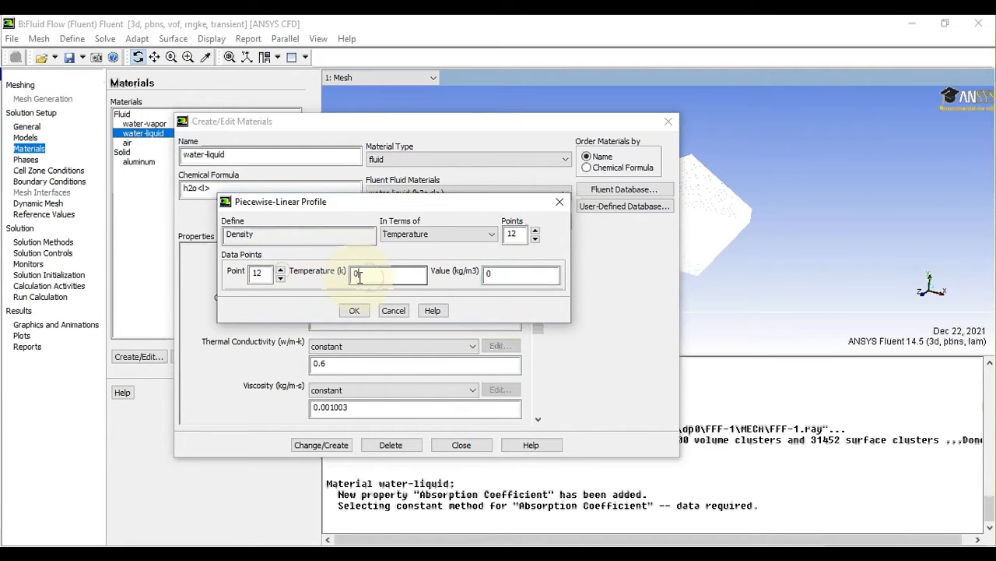
pyautogui.write('40')
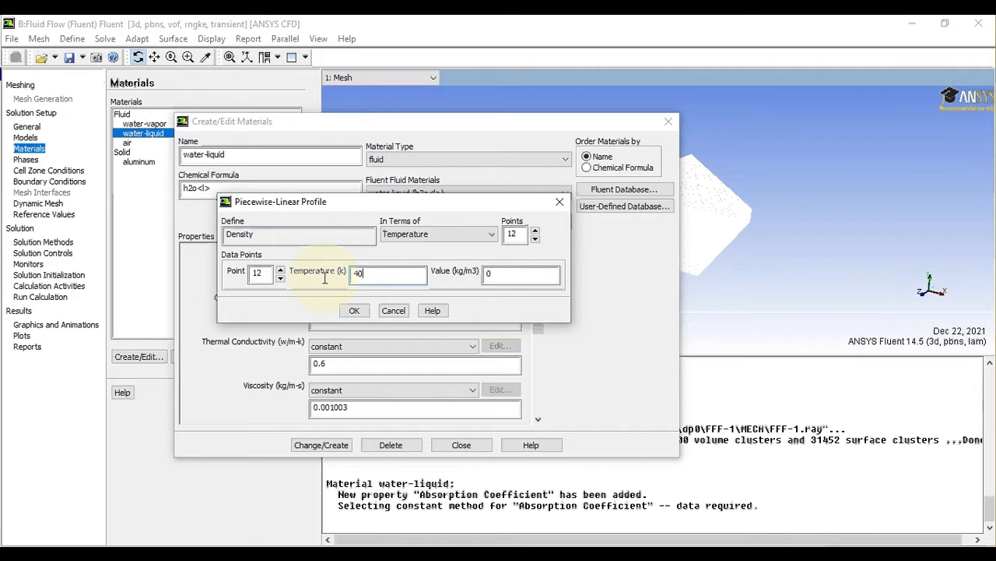
pyautogui.write('3')
pyautogui.doubleClick(495, 273)
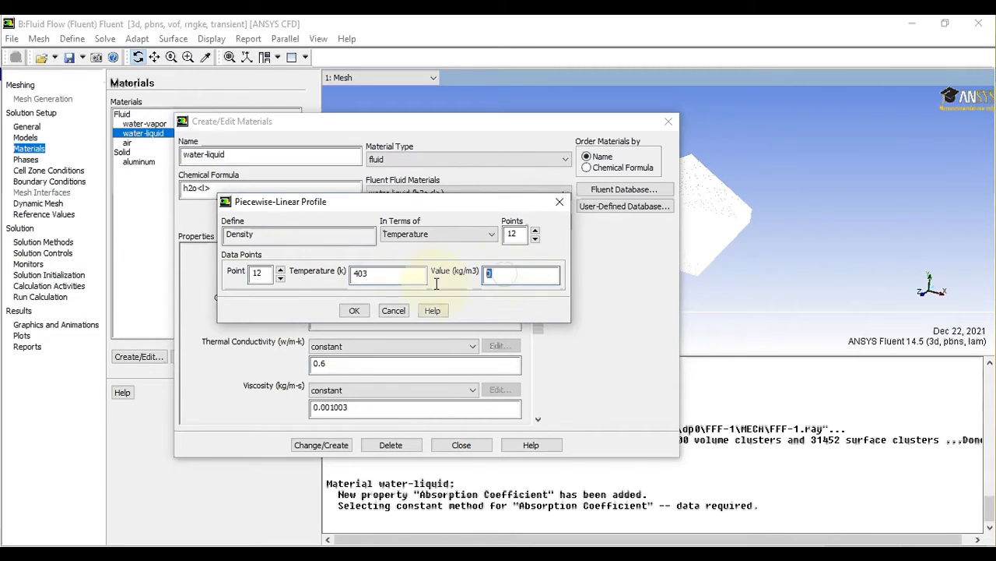
pyautogui.write('935')
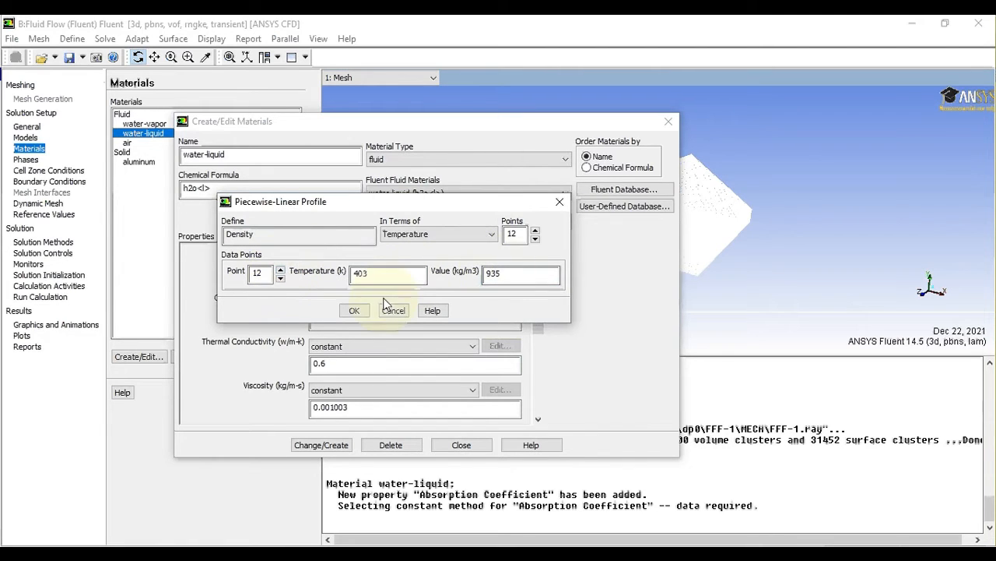
# Step: Accept the piecewise-linear density profile and apply the changes to the water-liquid material
pyautogui.click(354, 310)
pyautogui.click(355, 310)
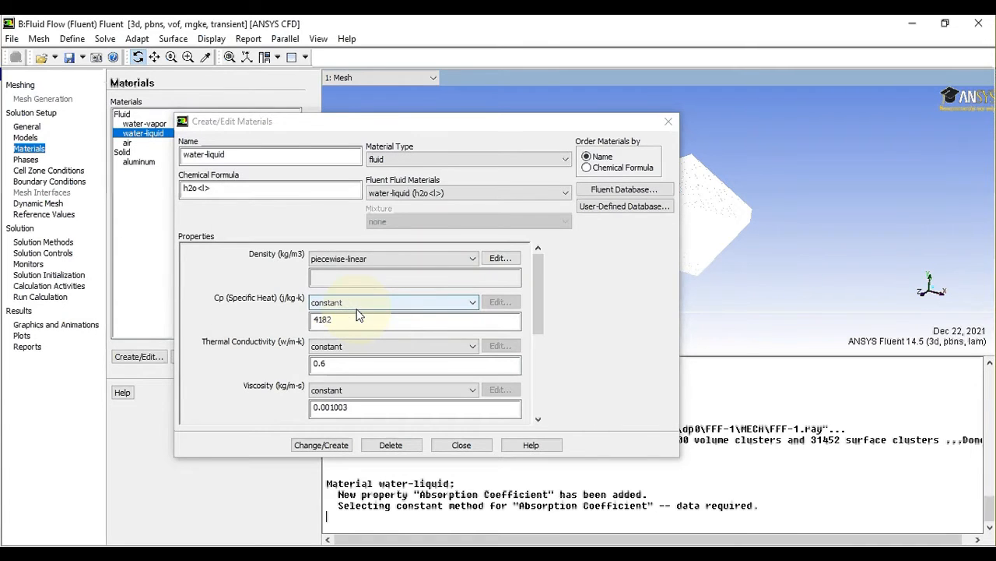
pyautogui.click(335, 446)
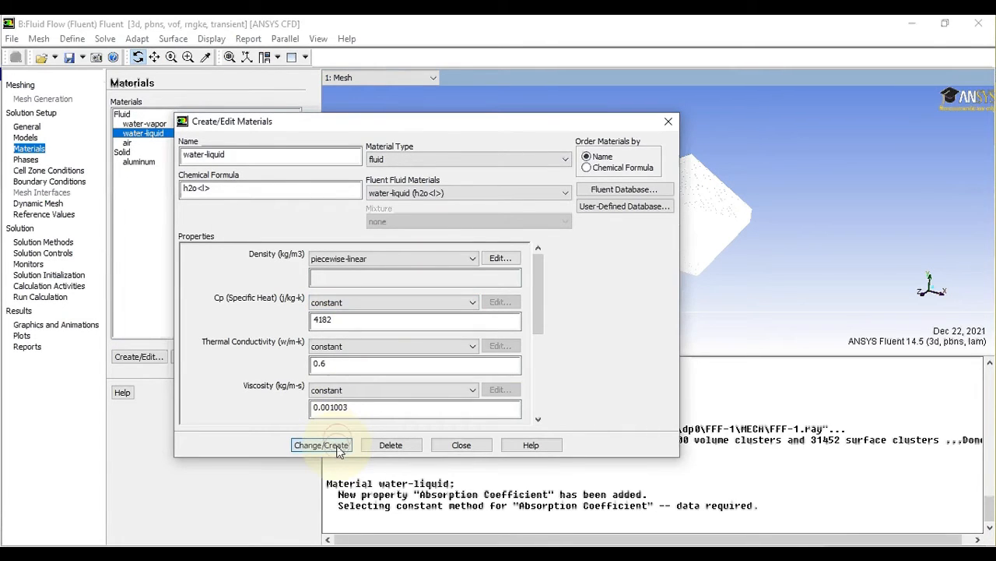
pyautogui.click(461, 444)
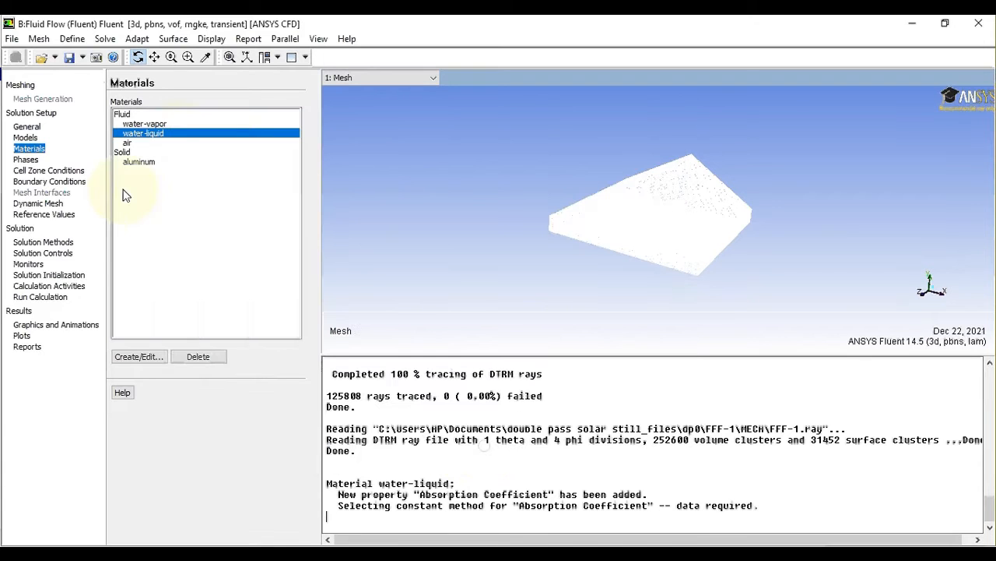
# Step: Reopen the water-liquid density profile and check the temperature and density values of all its points
pyautogui.doubleClick(183, 134)
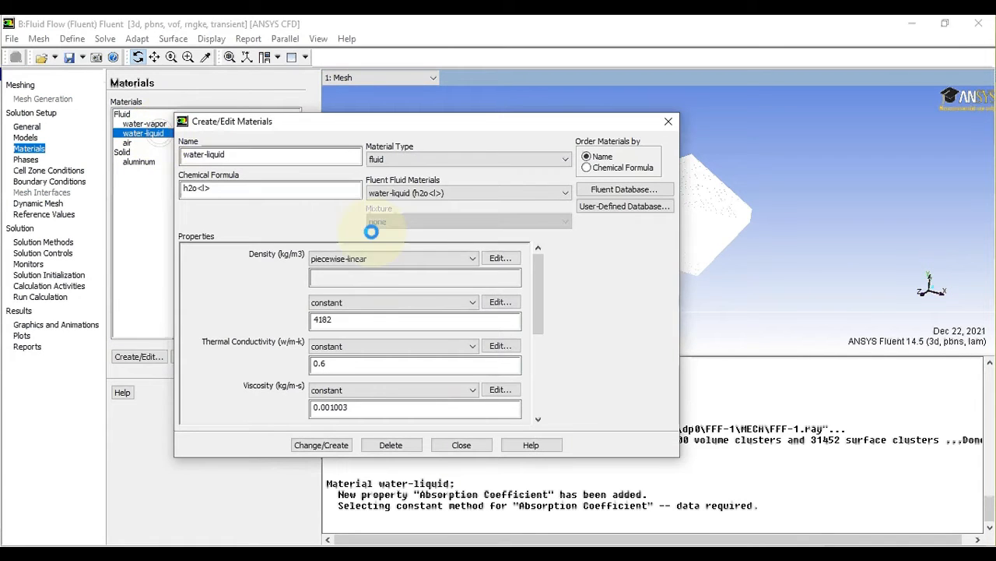
pyautogui.click(501, 258)
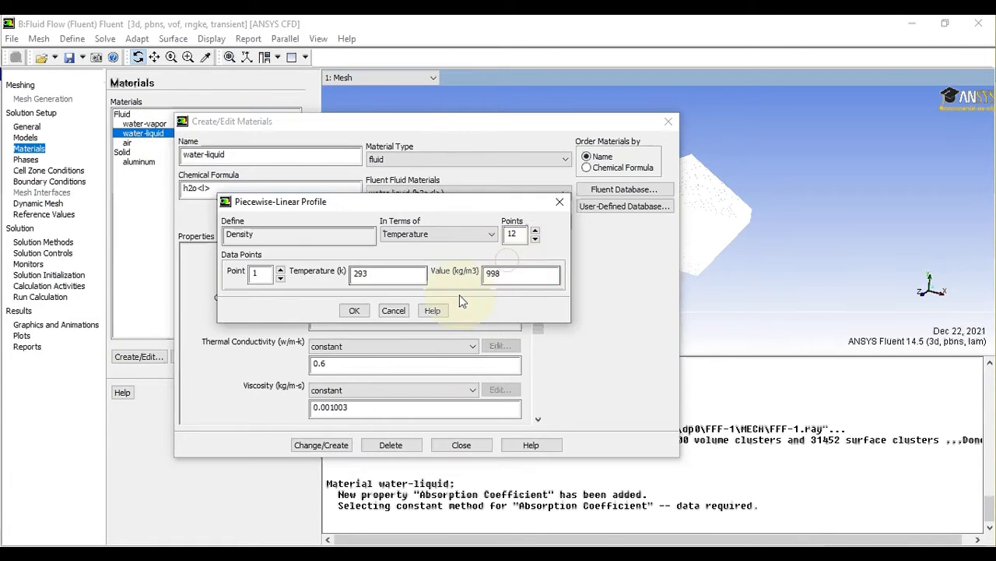
pyautogui.click(281, 268)
pyautogui.click(281, 269)
pyautogui.click(281, 269)
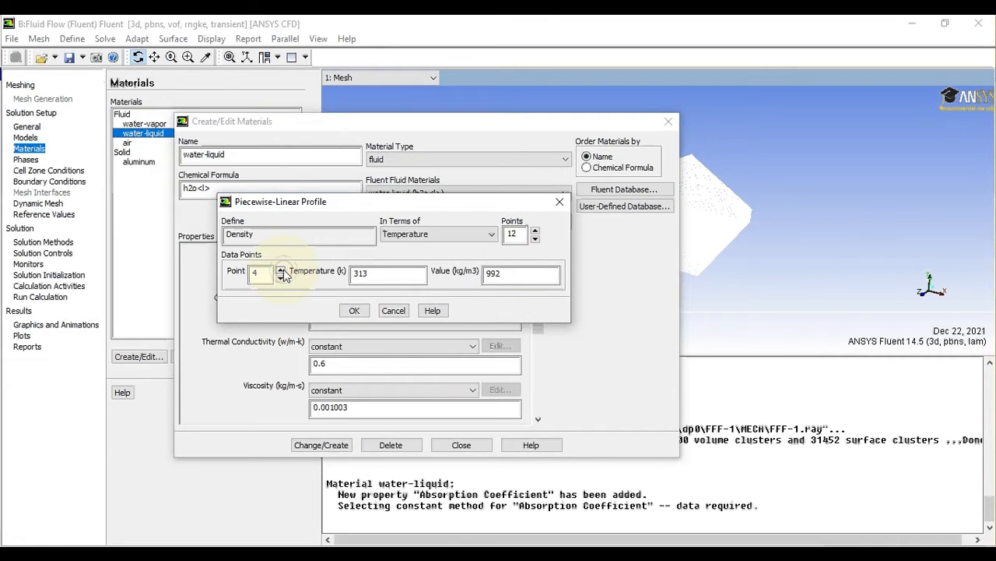
pyautogui.click(281, 268)
pyautogui.click(281, 268)
pyautogui.click(281, 268)
pyautogui.click(281, 269)
pyautogui.click(281, 268)
pyautogui.click(282, 269)
pyautogui.click(281, 268)
pyautogui.click(281, 269)
pyautogui.click(354, 310)
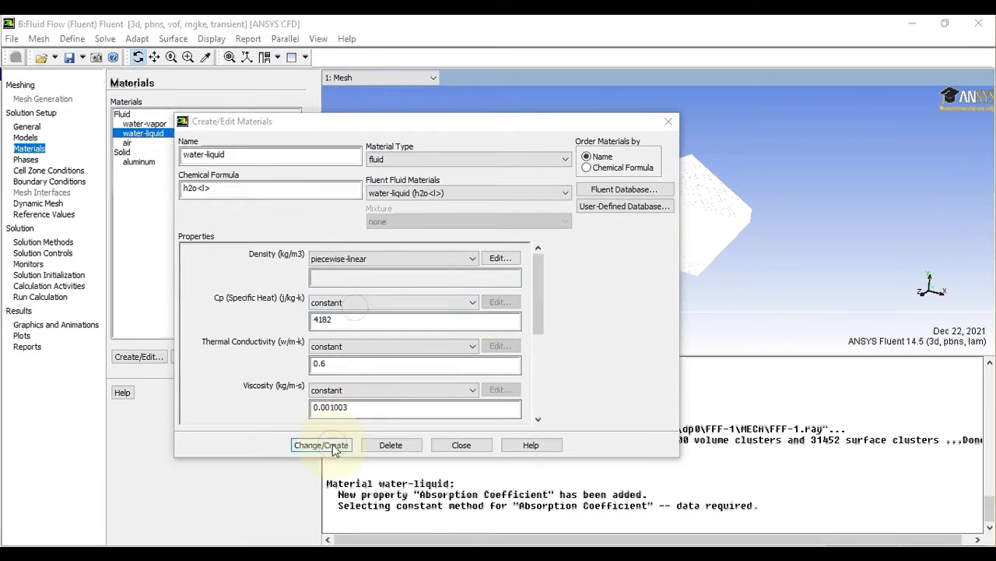
pyautogui.click(333, 444)
pyautogui.click(461, 445)
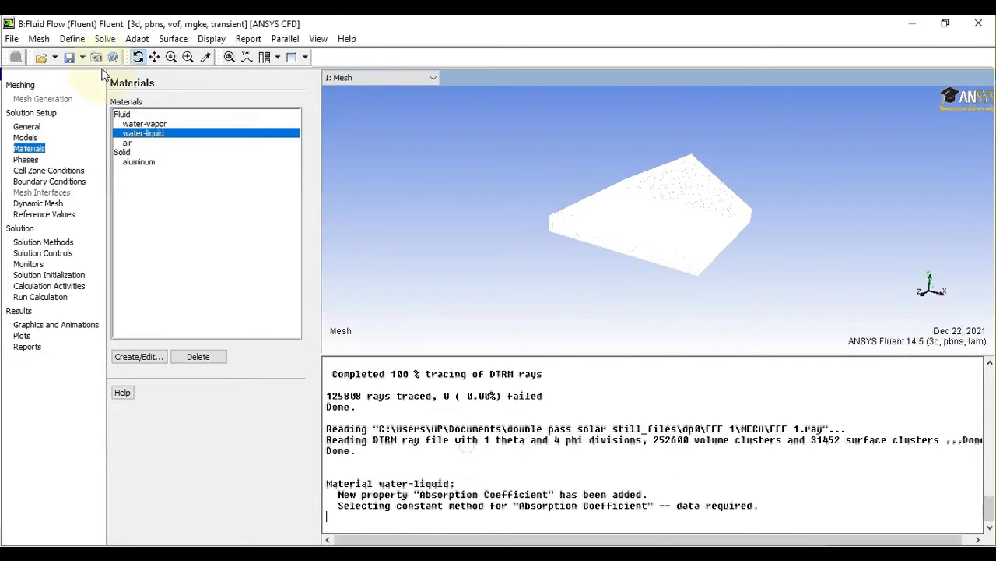
# Step: Copy wood from the Fluent database's solid materials into the case
pyautogui.click(123, 153)
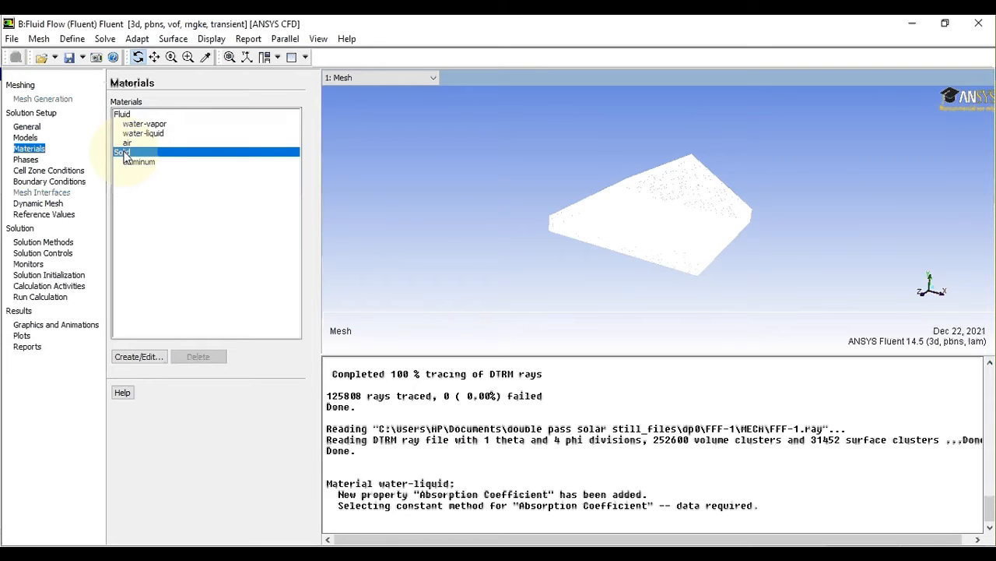
pyautogui.doubleClick(123, 152)
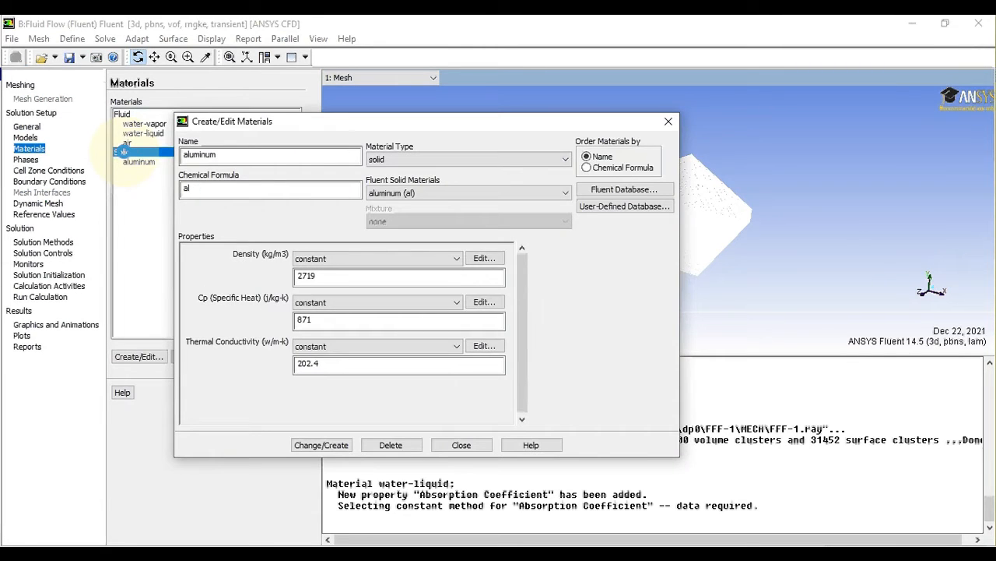
pyautogui.click(607, 191)
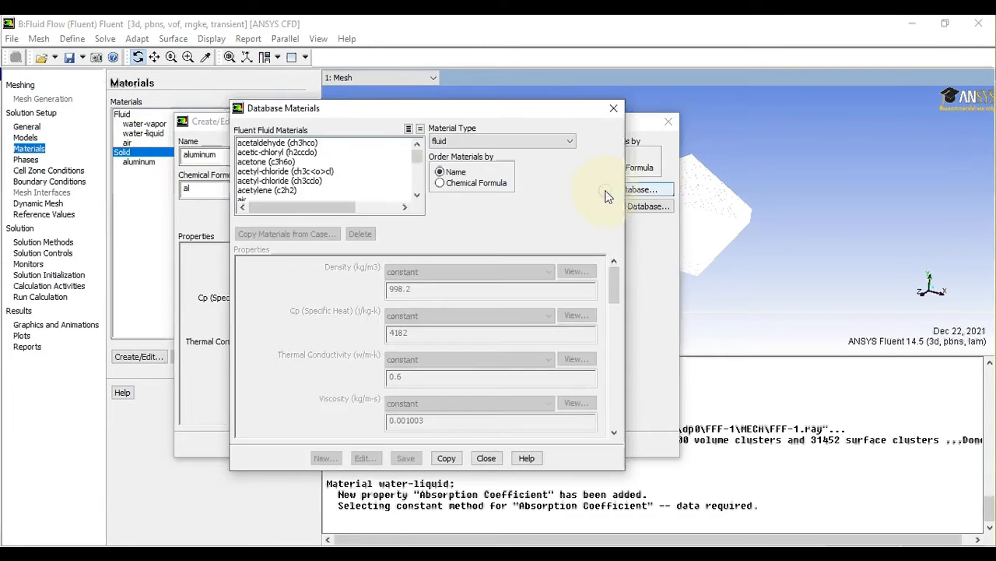
pyautogui.click(438, 139)
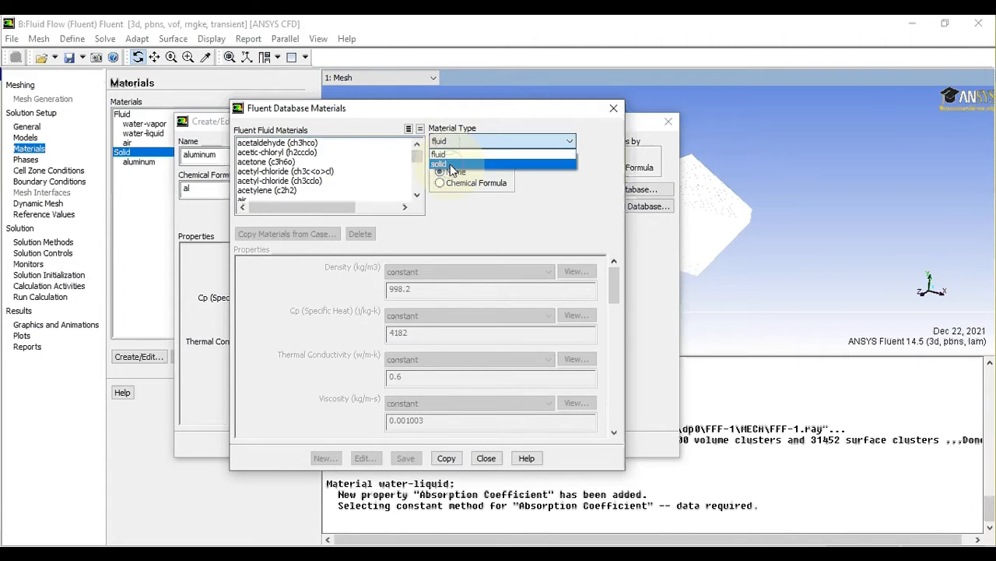
pyautogui.click(438, 164)
pyautogui.scroll(-2, 421, 167)
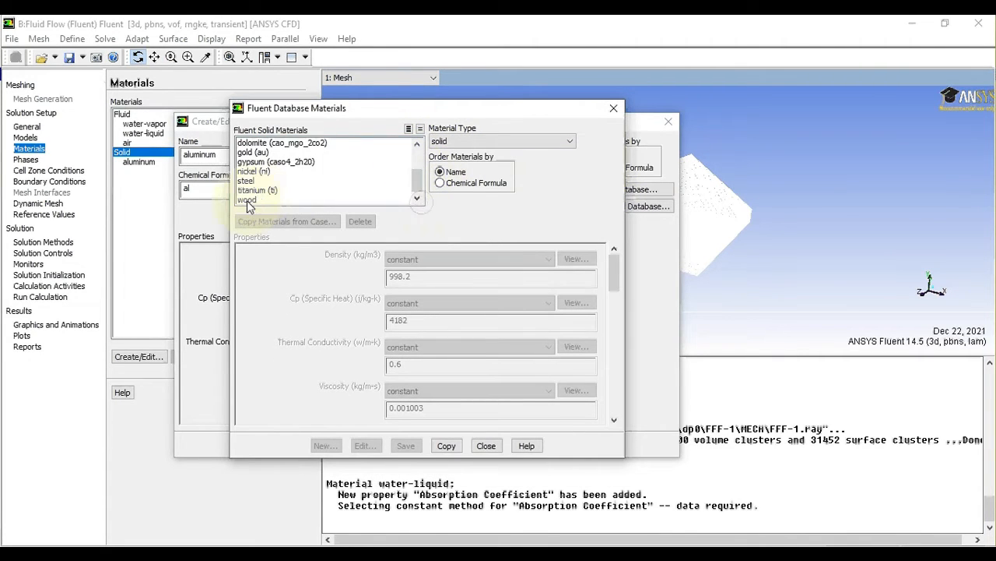
pyautogui.click(247, 200)
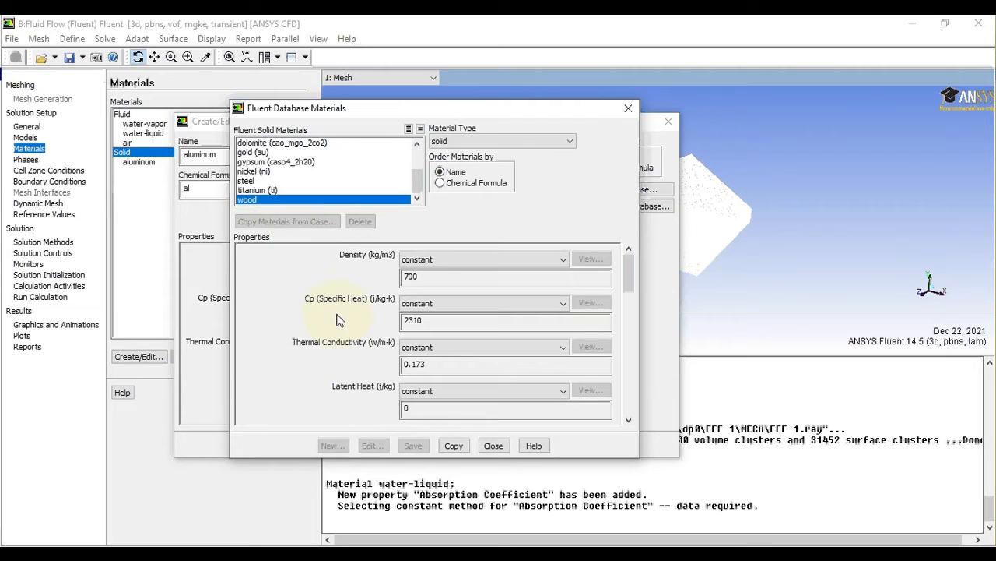
pyautogui.click(459, 450)
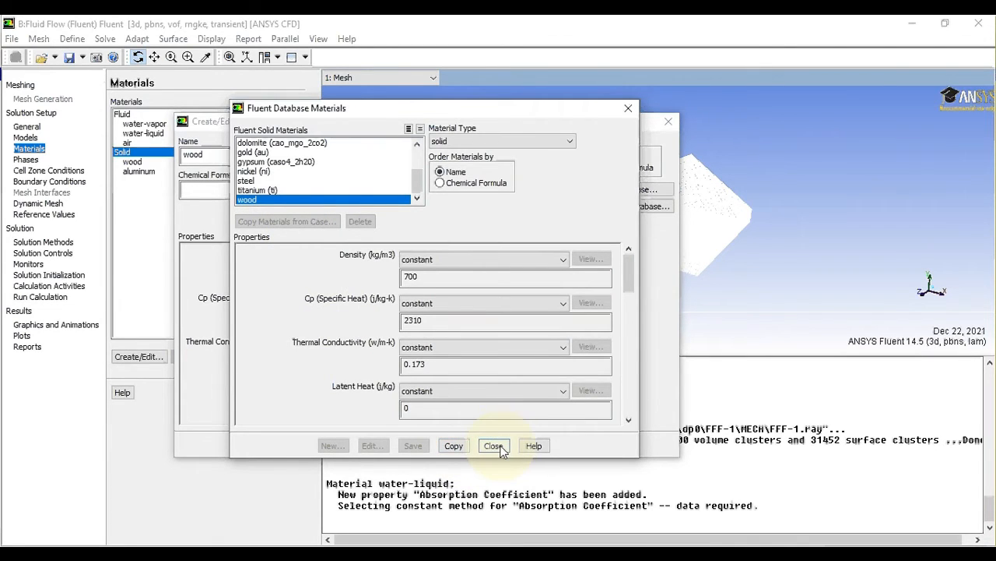
pyautogui.click(493, 445)
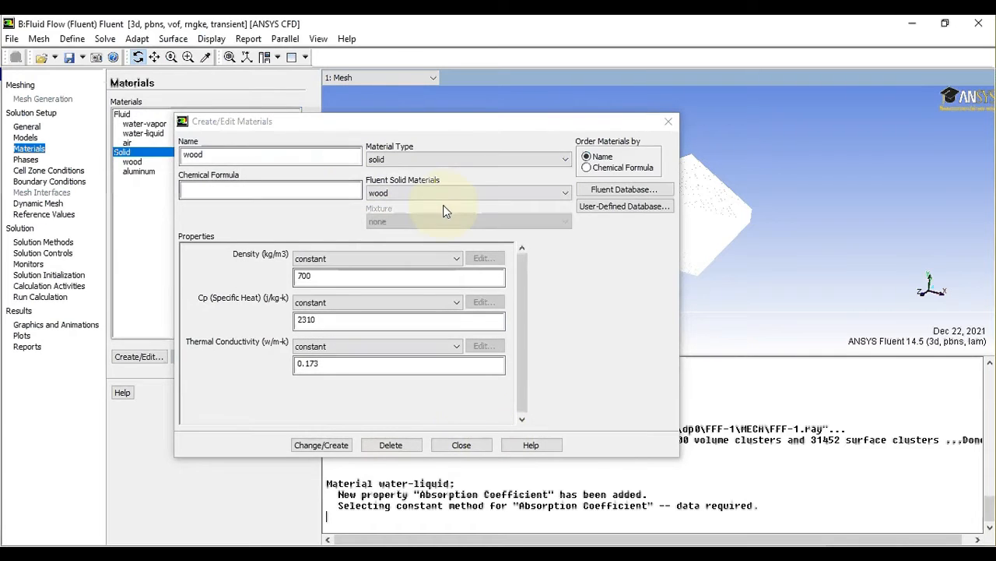
pyautogui.click(461, 448)
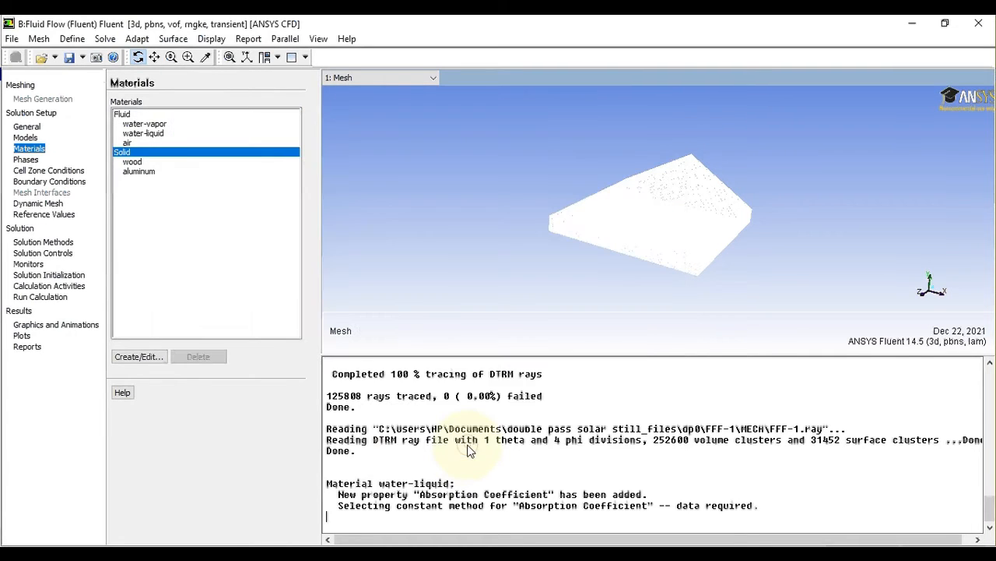
# Step: Check the density, specific heat and thermal conductivity of the wood and aluminum solid materials
pyautogui.doubleClick(138, 163)
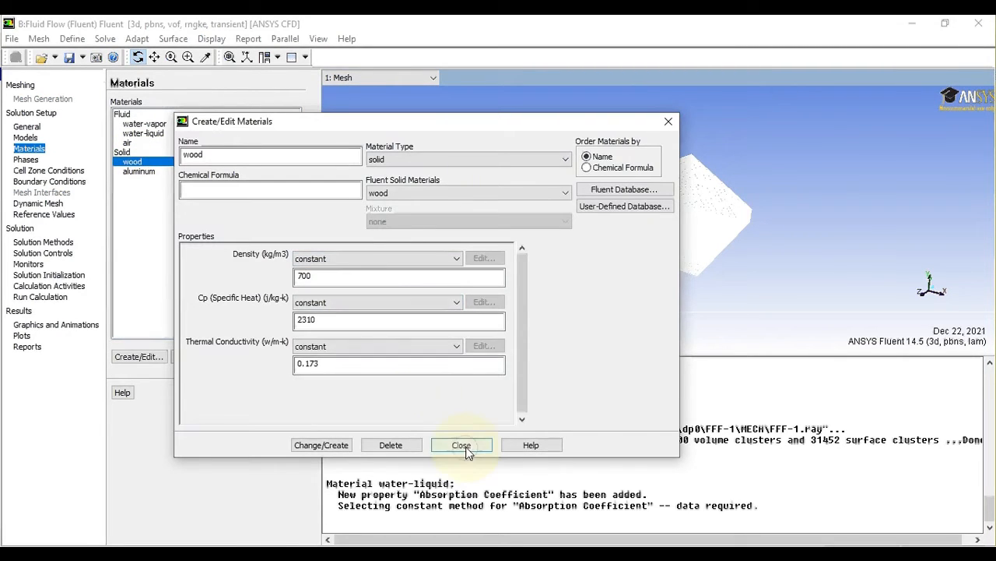
pyautogui.click(461, 444)
pyautogui.doubleClick(140, 172)
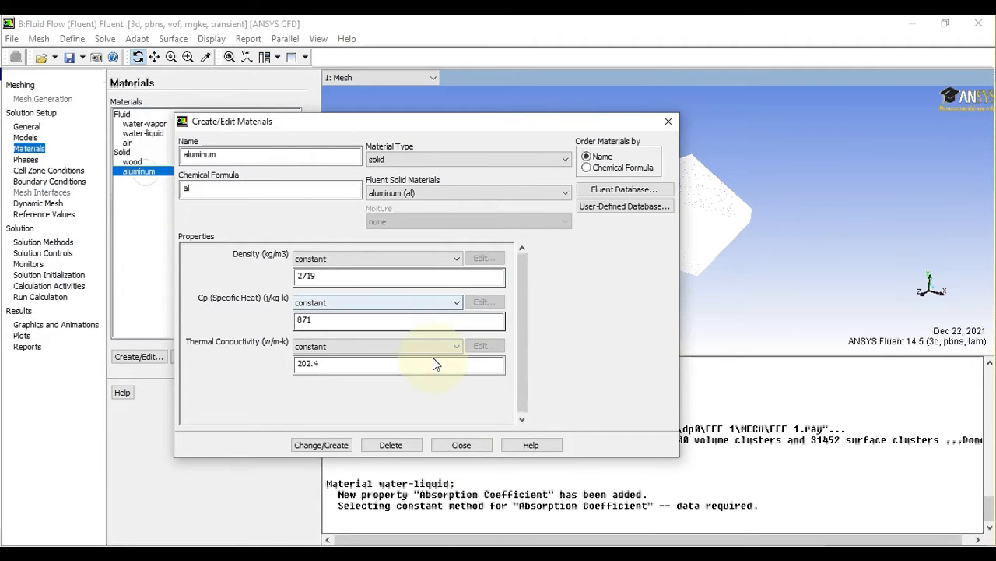
pyautogui.click(461, 444)
# Step: Open the wood material for editing and enter glass as its name and gl as its chemical formula
pyautogui.doubleClick(134, 161)
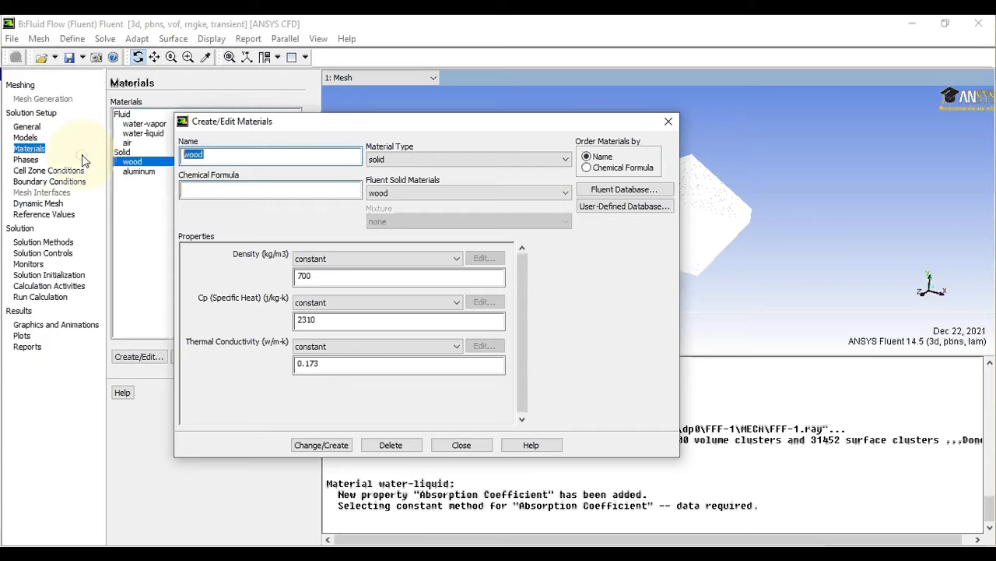
pyautogui.write('glass')
pyautogui.click(234, 190)
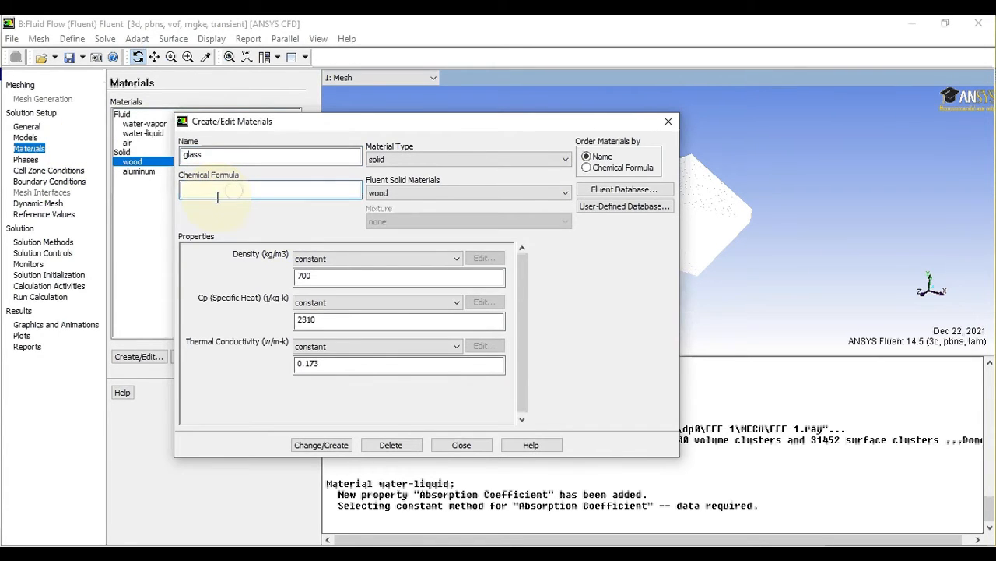
pyautogui.write('gl')
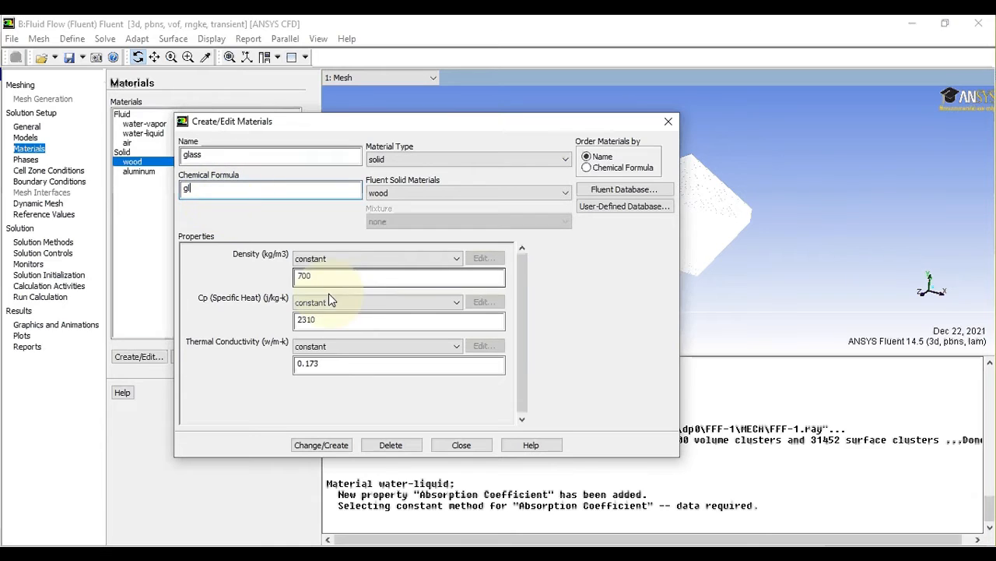
# Step: Set the glass material's density to 2500 kg/m3, specific heat to 750 j/kg-k and thermal conductivity to 1.15 w/m-k
pyautogui.moveTo(328, 278); pyautogui.dragTo(254, 278)
pyautogui.write('2500')
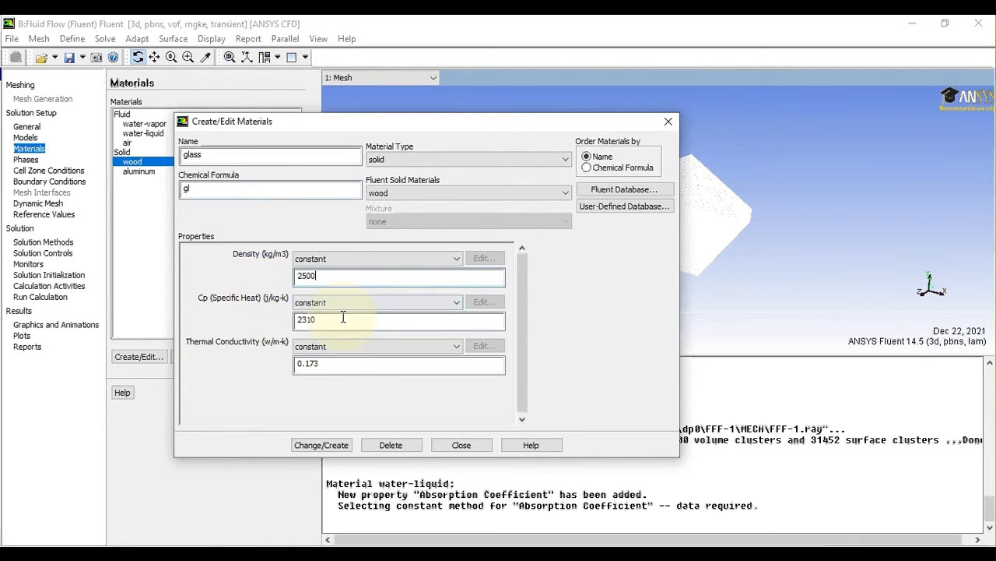
pyautogui.moveTo(345, 319); pyautogui.dragTo(245, 318)
pyautogui.write('750')
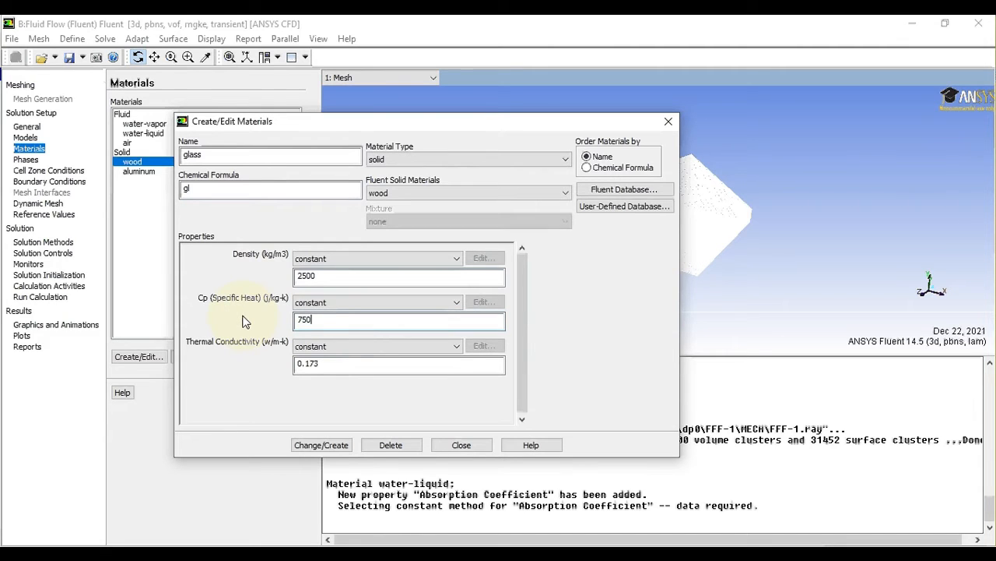
pyautogui.click(326, 366)
pyautogui.moveTo(326, 365); pyautogui.dragTo(218, 371)
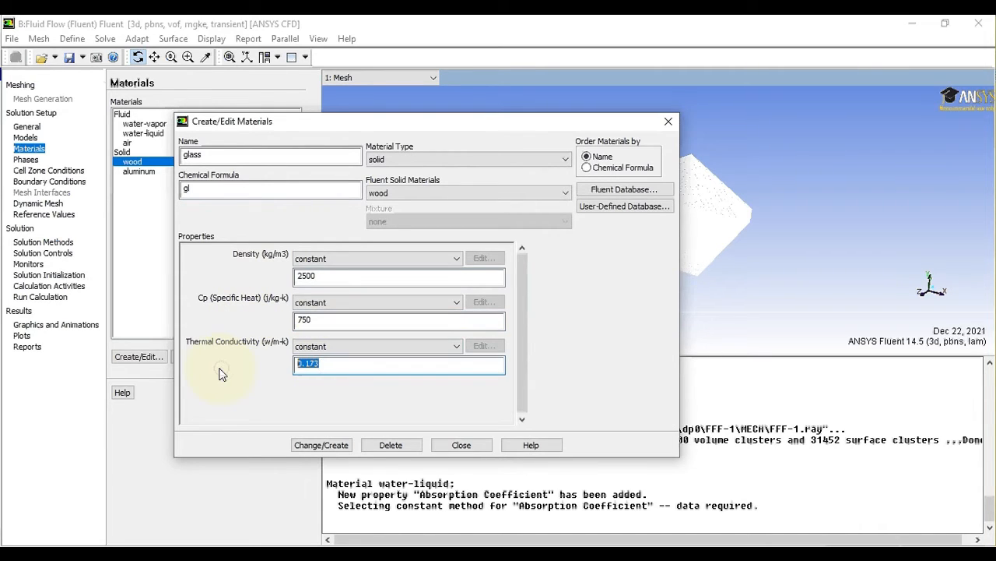
pyautogui.write('1.15')
# Step: Create glass as a separate solid material without overwriting wood, and reopen it to check its properties
pyautogui.click(348, 444)
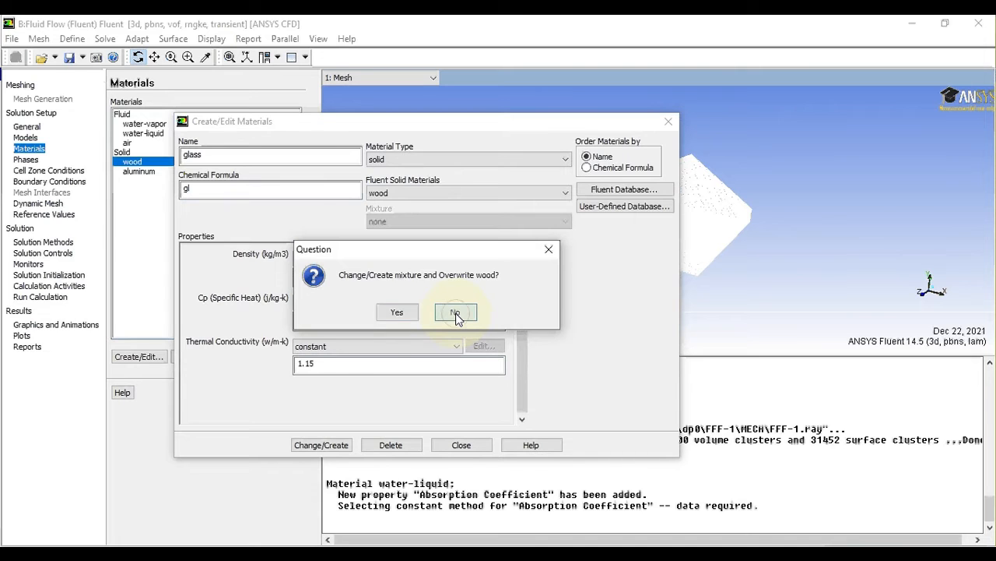
pyautogui.click(457, 313)
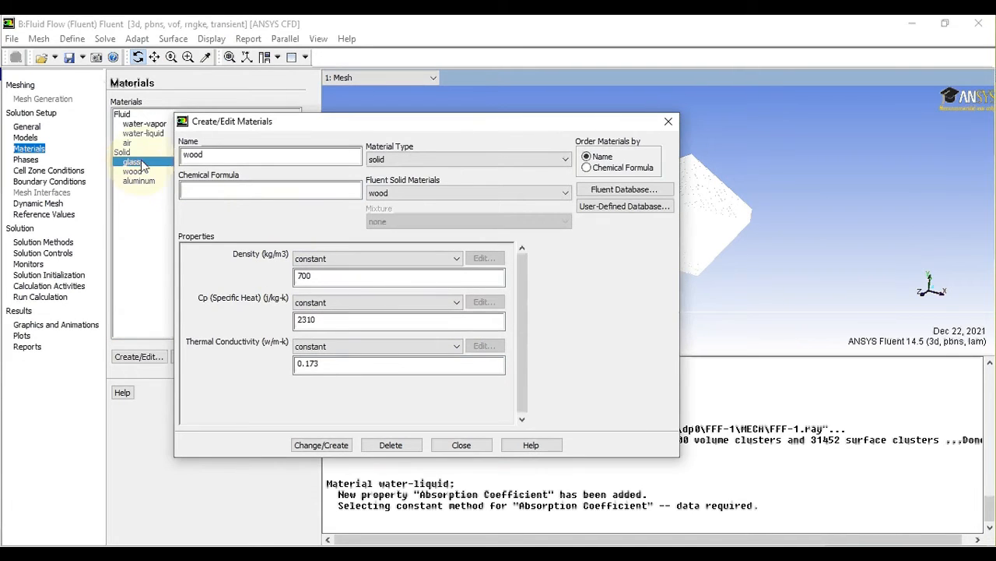
pyautogui.click(461, 445)
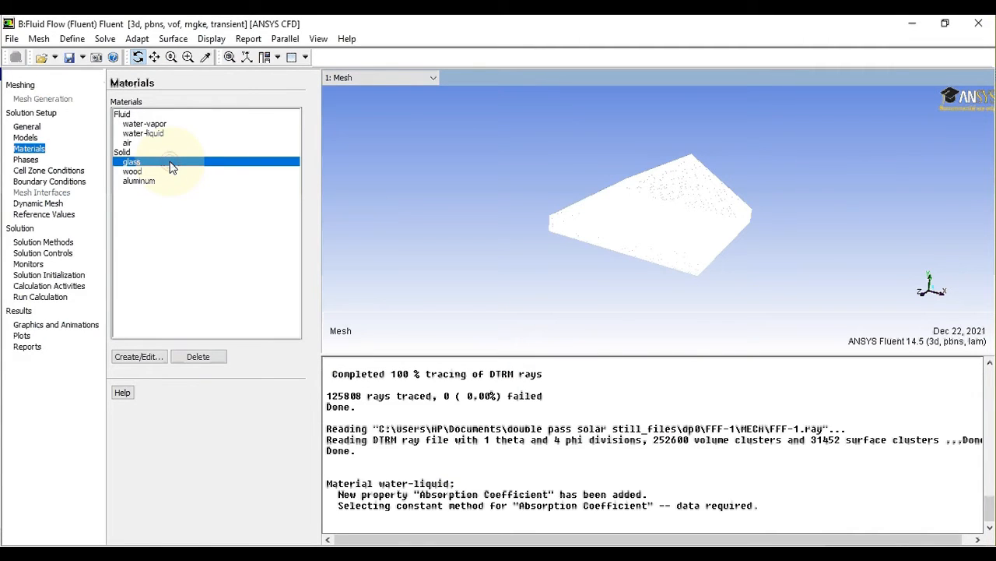
pyautogui.doubleClick(168, 162)
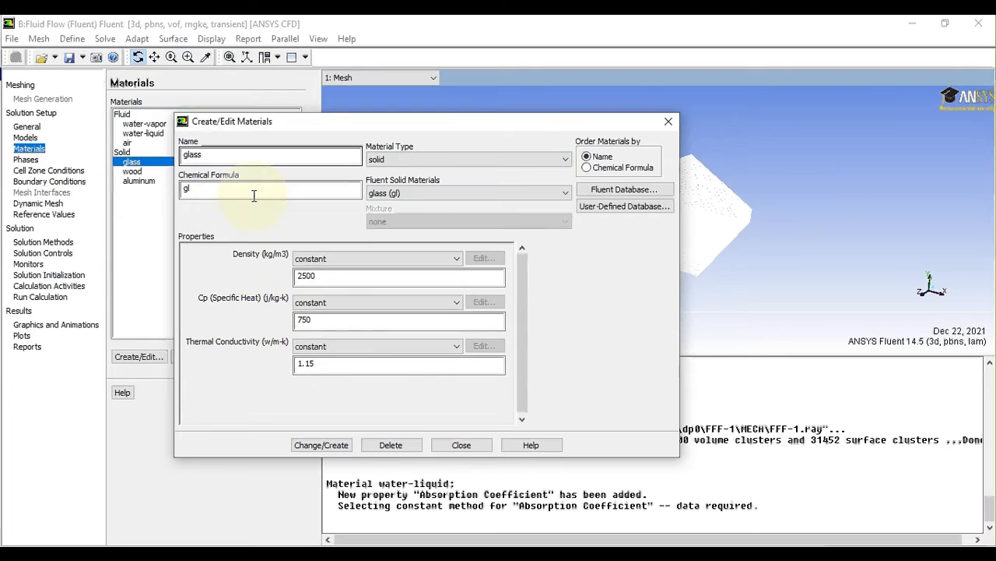
pyautogui.click(463, 446)
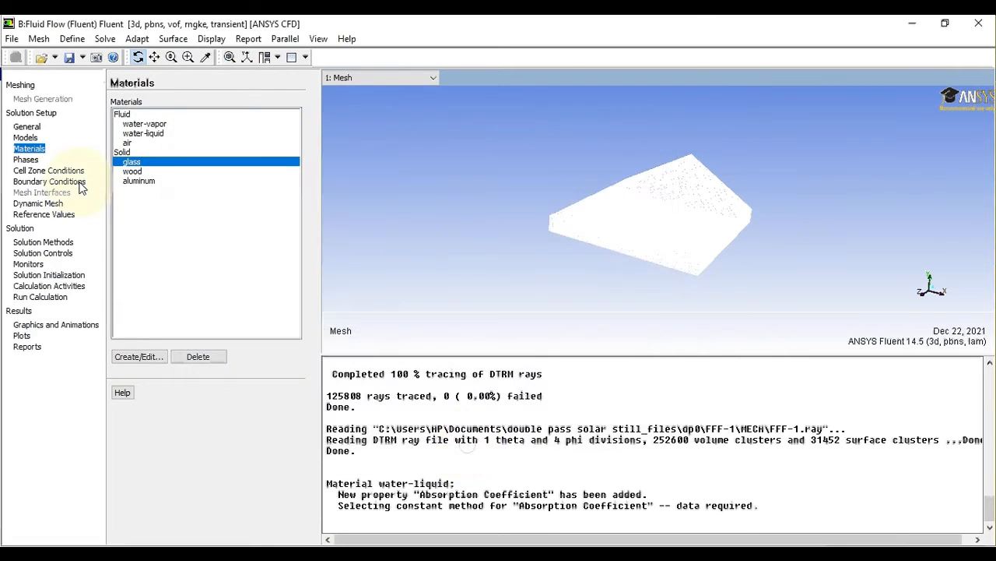
# Step: Rename the primary phase as air
pyautogui.click(26, 160)
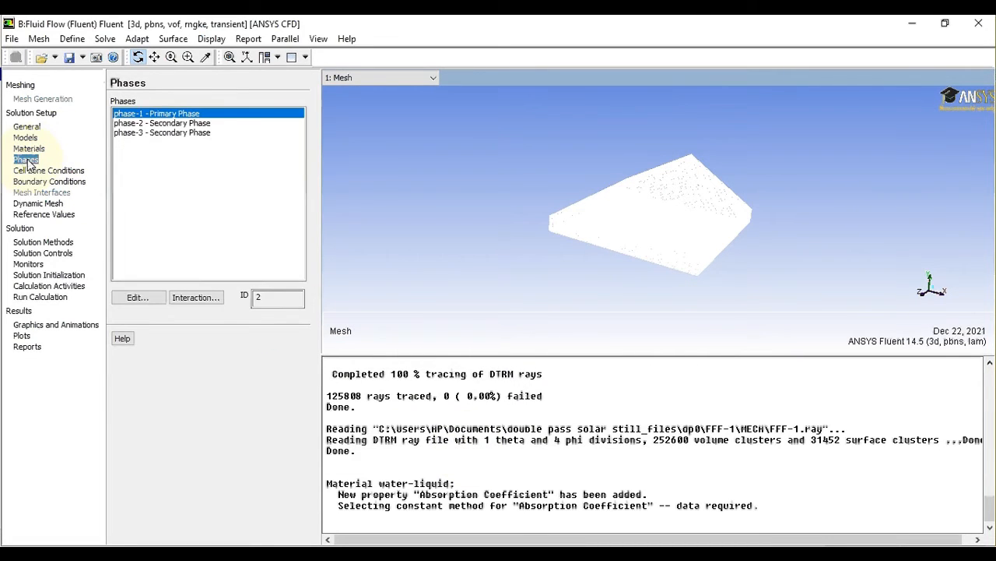
pyautogui.doubleClick(176, 115)
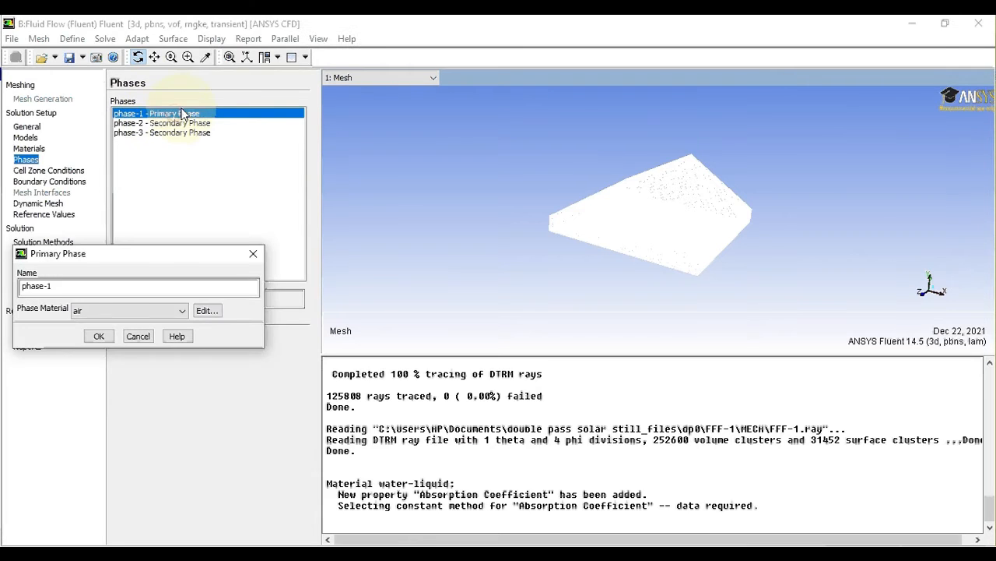
pyautogui.moveTo(80, 286); pyautogui.dragTo(3, 283)
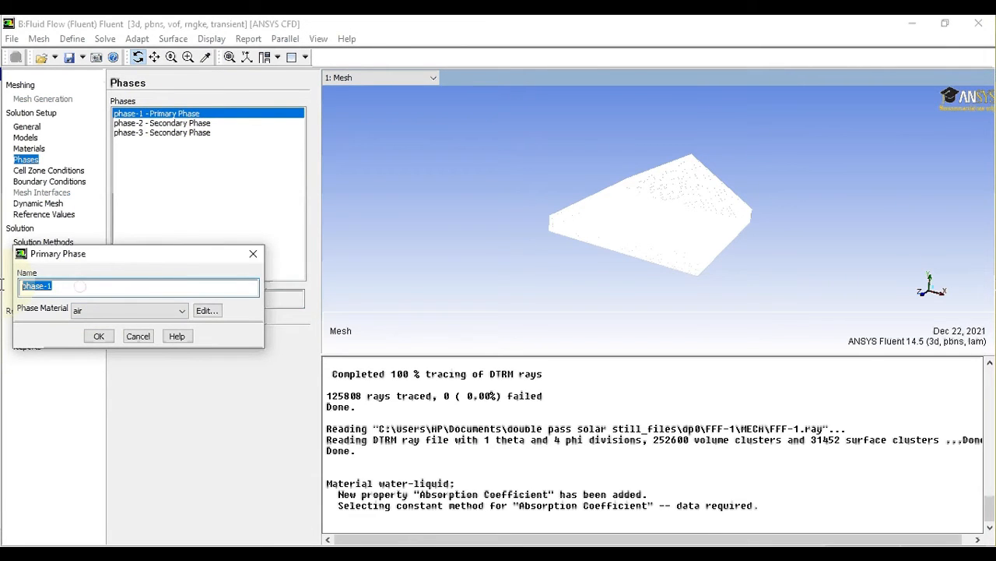
pyautogui.write('air')
pyautogui.click(99, 337)
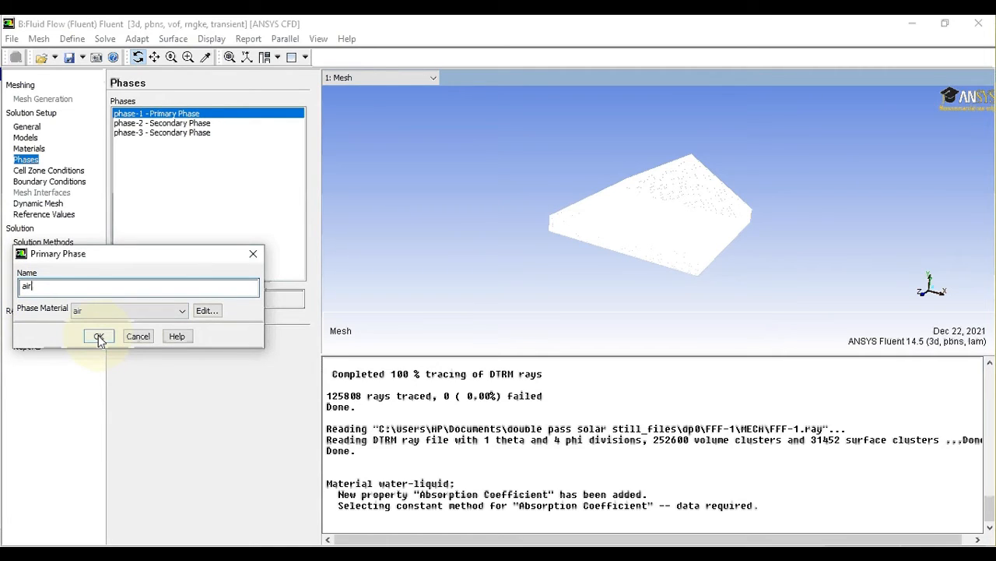
pyautogui.click(99, 337)
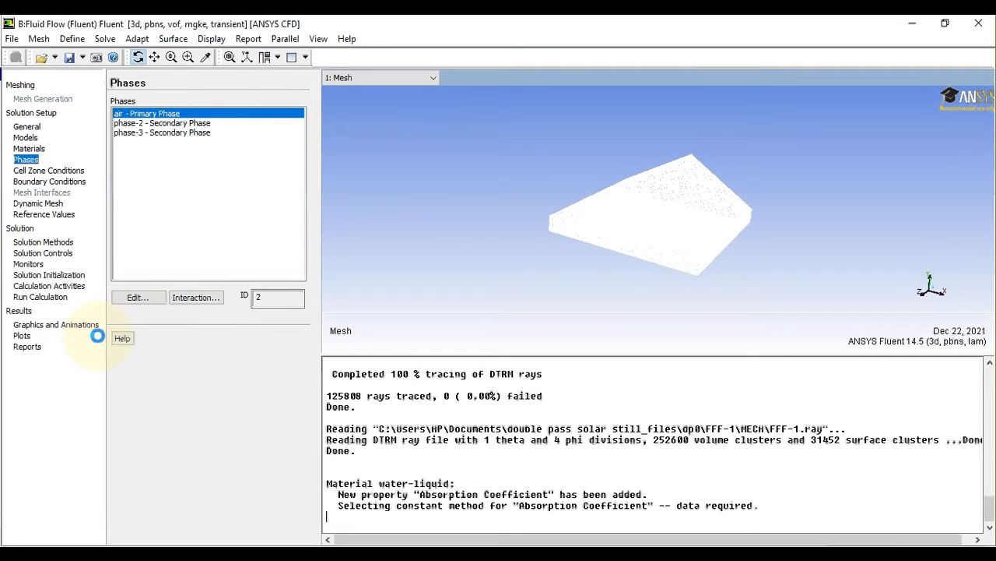
# Step: Reopen the primary phase to check its name and assigned phase material
pyautogui.click(160, 115)
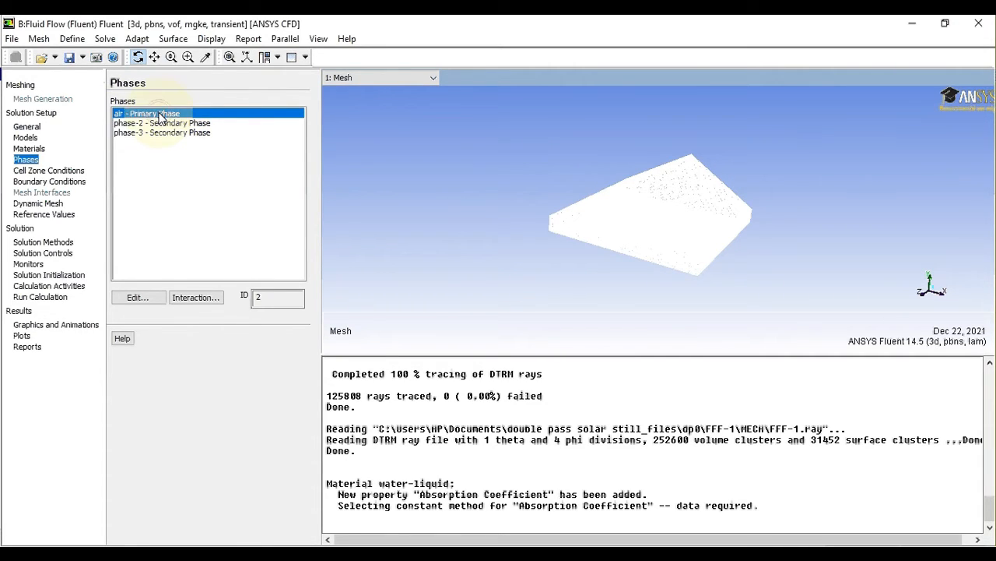
pyautogui.click(133, 297)
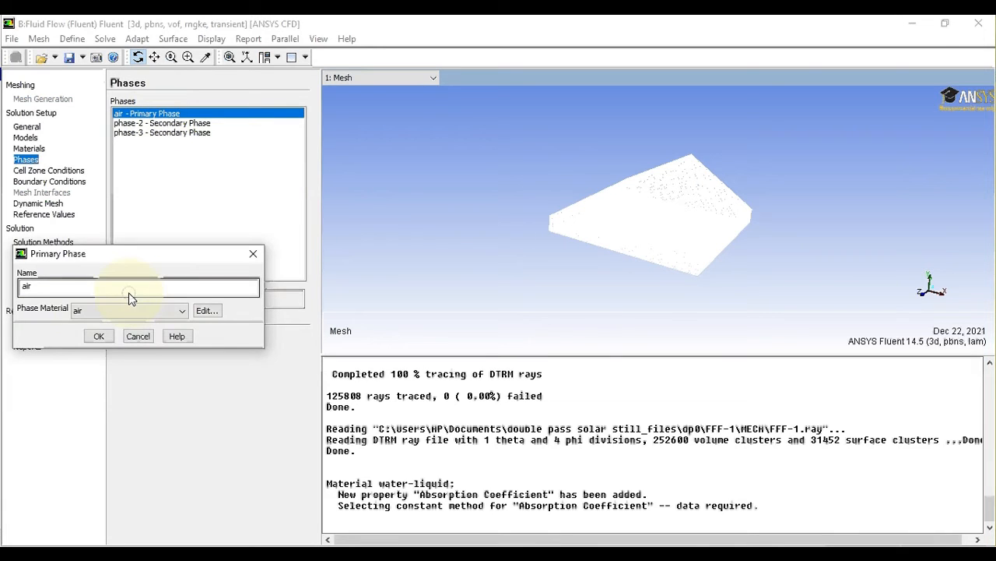
pyautogui.click(93, 309)
pyautogui.click(92, 309)
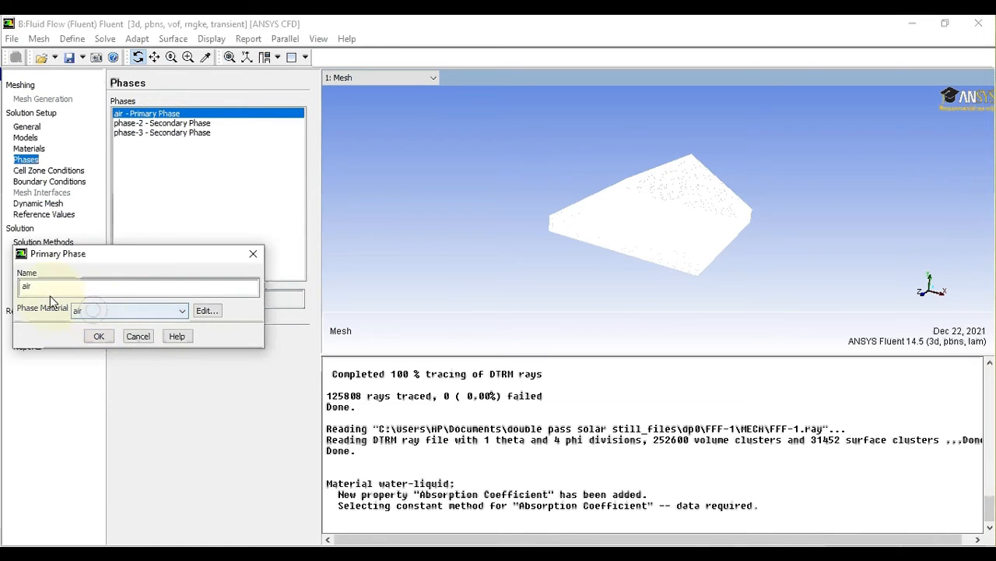
pyautogui.click(99, 338)
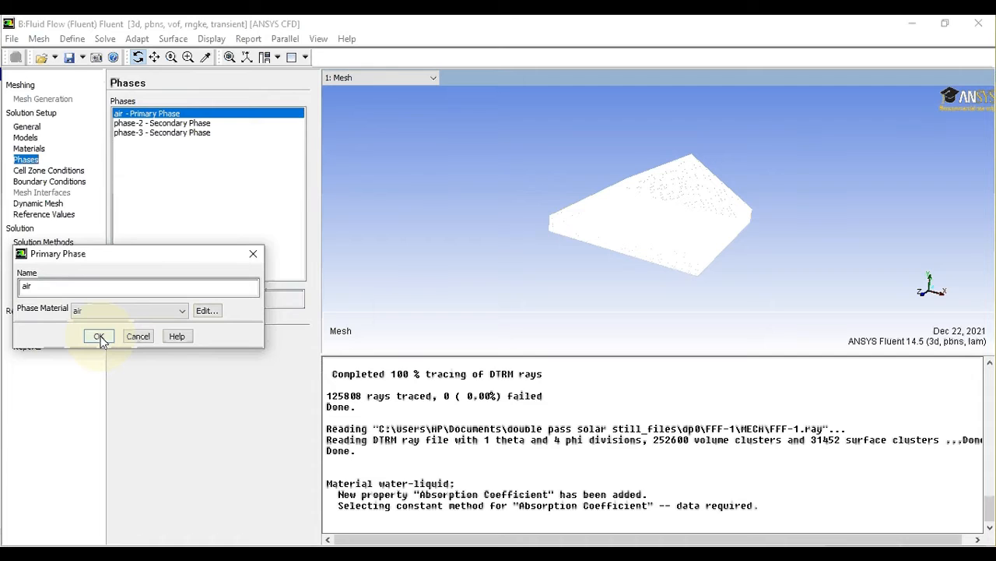
# Step: Rename secondary phase-2 as wl and assign water-liquid as its phase material
pyautogui.click(178, 124)
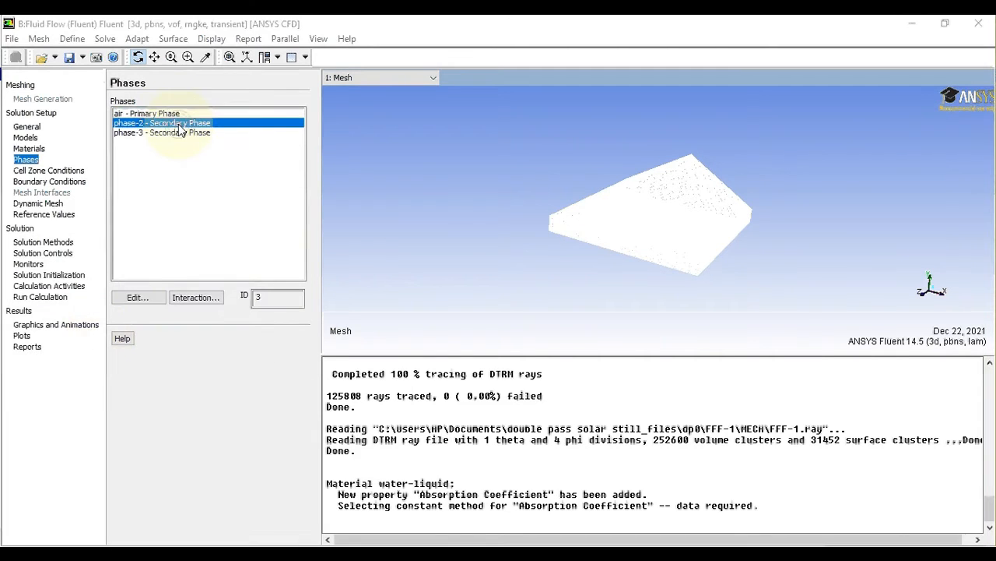
pyautogui.doubleClick(179, 124)
pyautogui.click(63, 289)
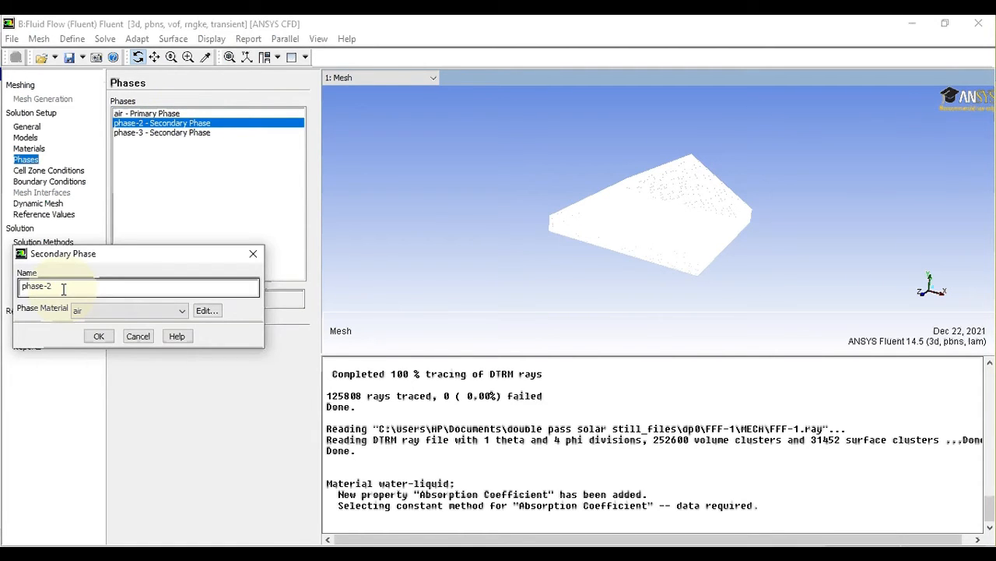
pyautogui.moveTo(63, 289); pyautogui.dragTo(2, 289)
pyautogui.write('w')
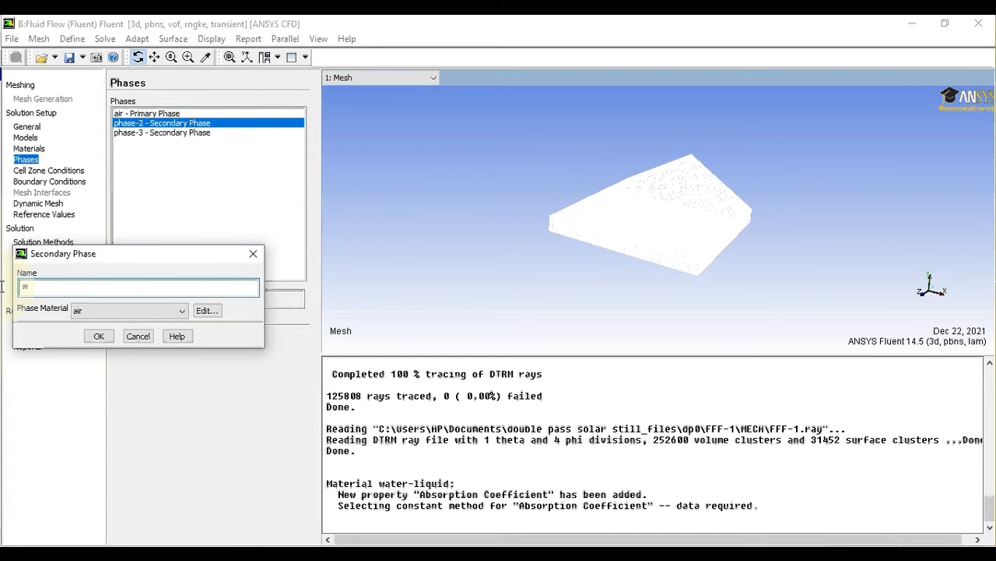
pyautogui.write('l')
pyautogui.click(141, 311)
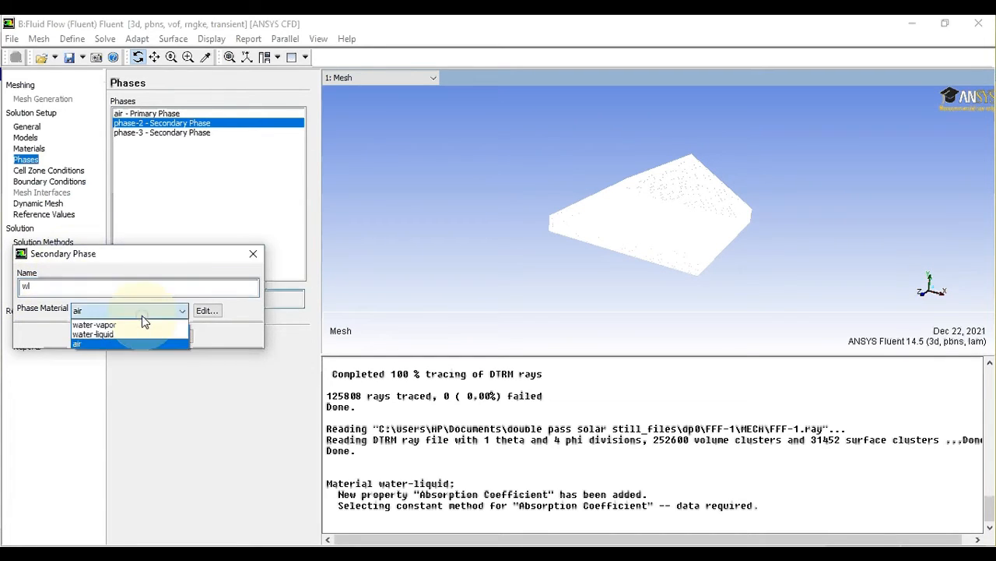
pyautogui.click(121, 333)
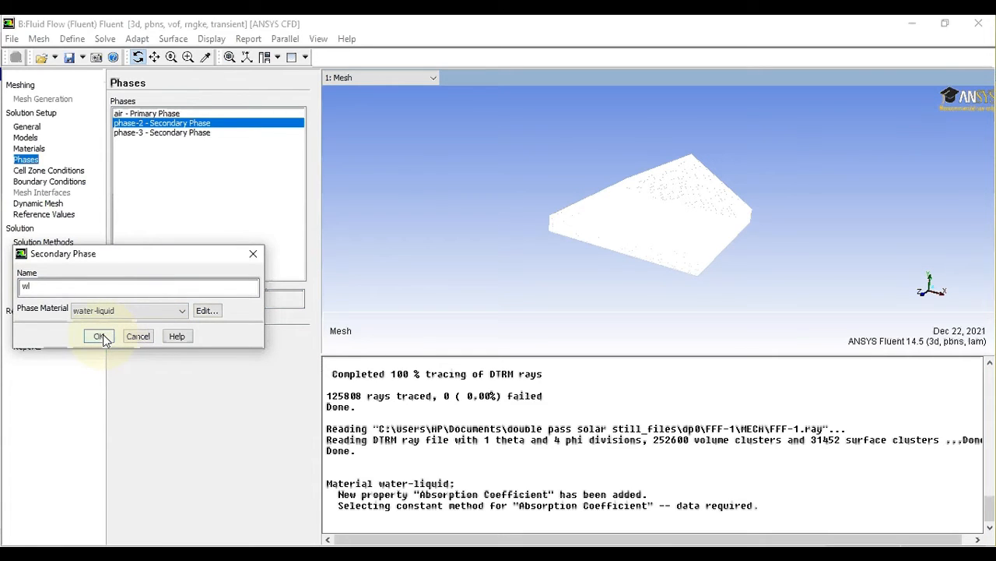
pyautogui.click(100, 336)
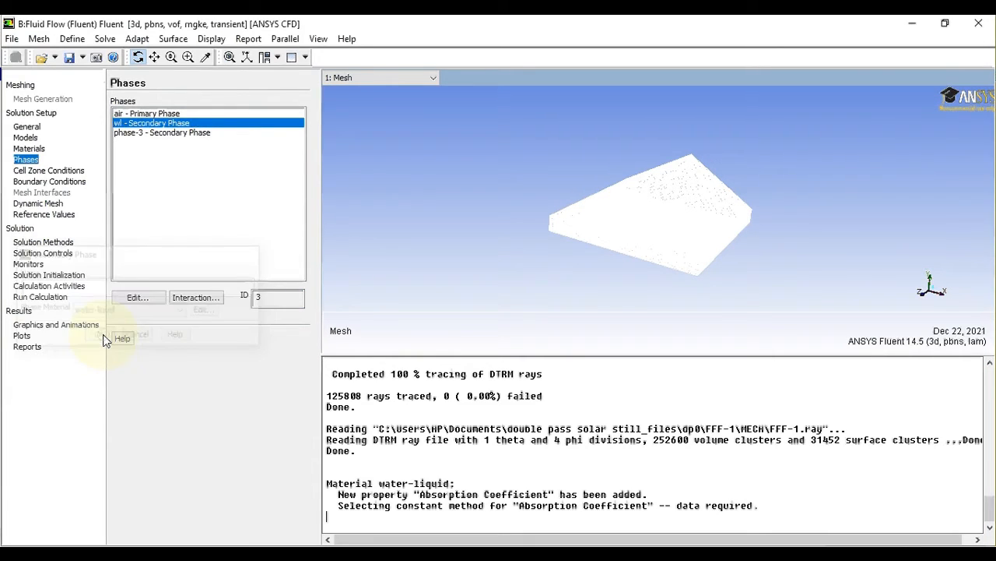
# Step: Rename secondary phase-3 as wv and assign water-vapor as its phase material
pyautogui.doubleClick(164, 134)
pyautogui.moveTo(62, 286); pyautogui.dragTo(3, 288)
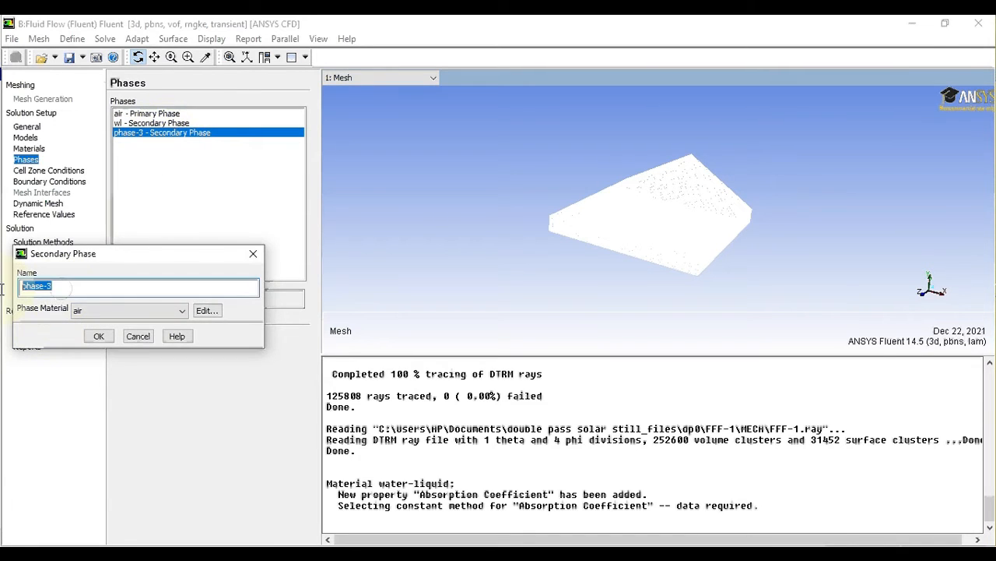
pyautogui.write('wv')
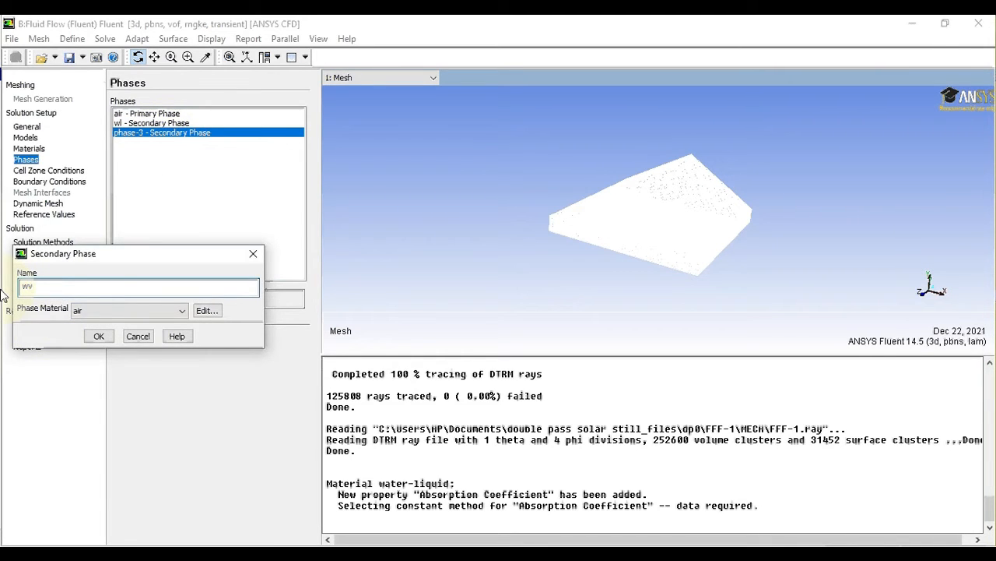
pyautogui.click(102, 312)
pyautogui.click(101, 324)
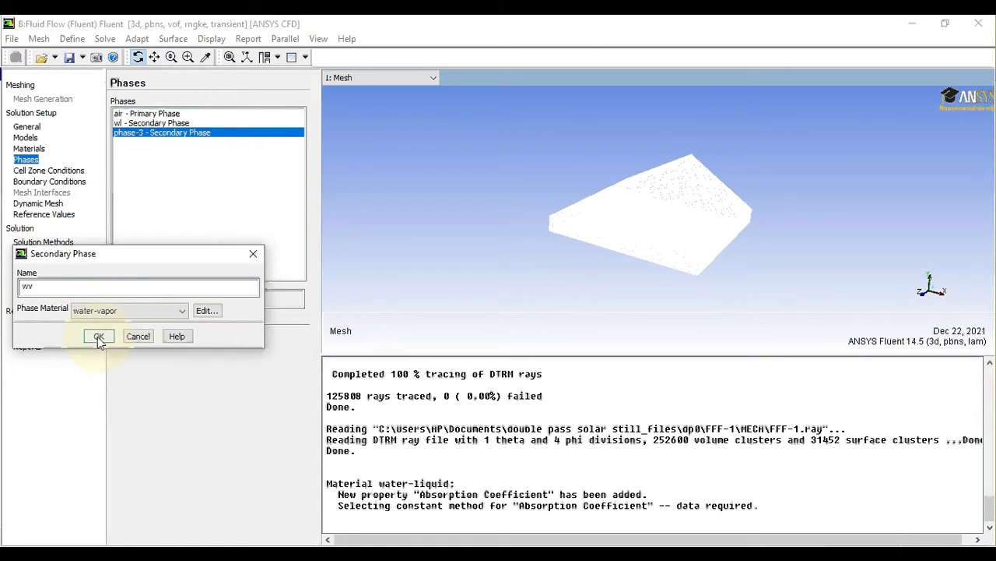
pyautogui.click(98, 337)
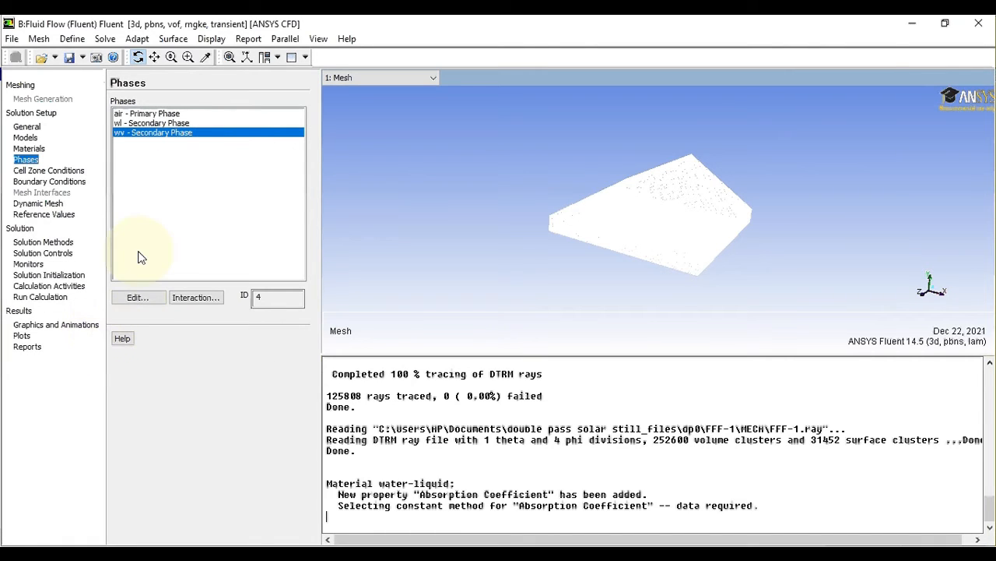
# Step: Set the unit of the surface-tension quantity to dyn/cm
pyautogui.click(72, 39)
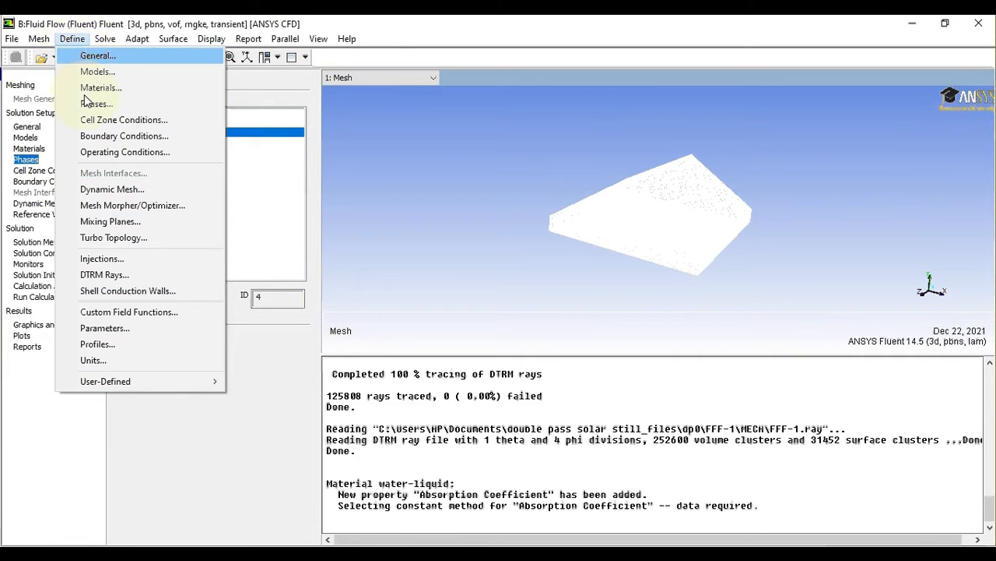
pyautogui.click(94, 360)
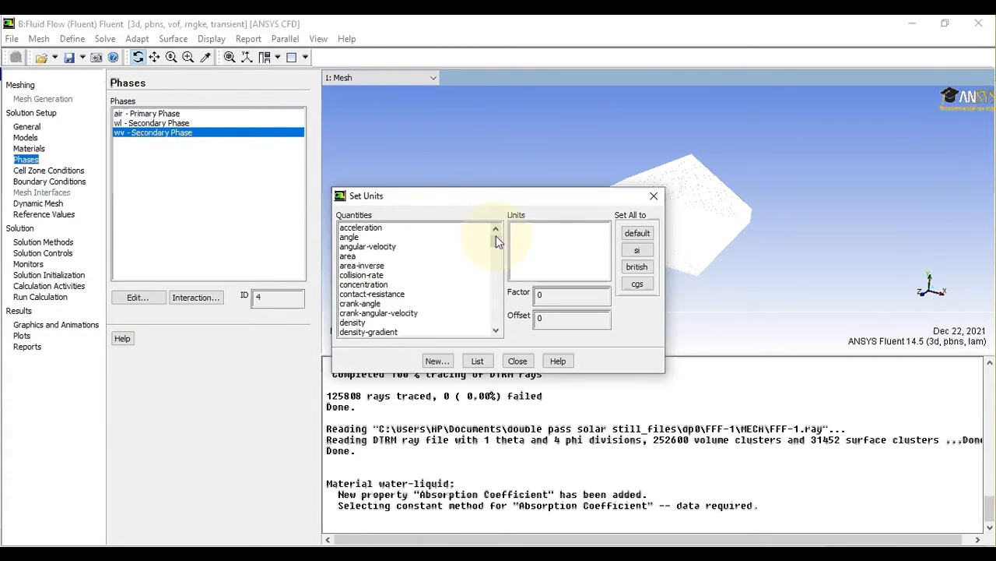
pyautogui.moveTo(496, 238); pyautogui.dragTo(504, 299)
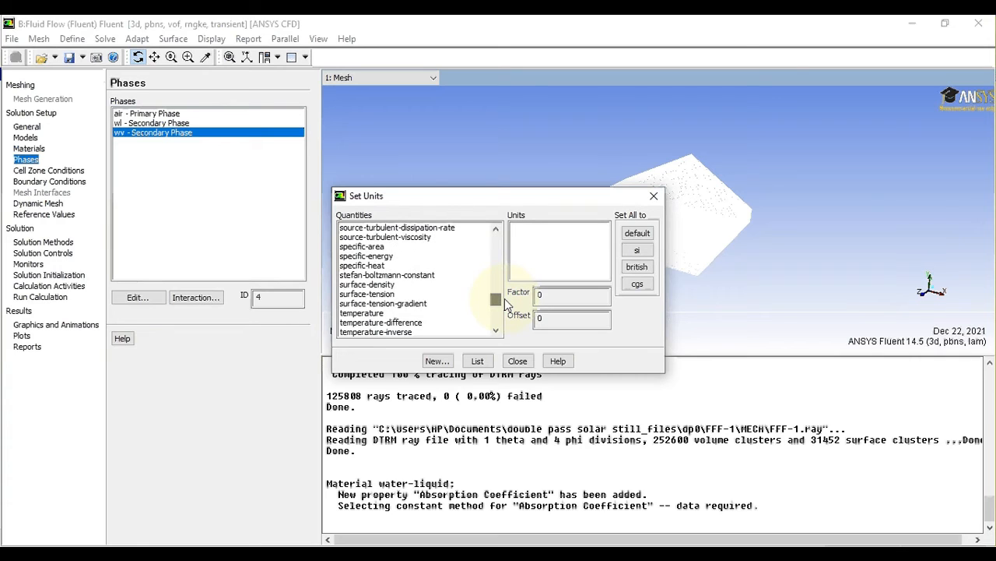
pyautogui.click(388, 294)
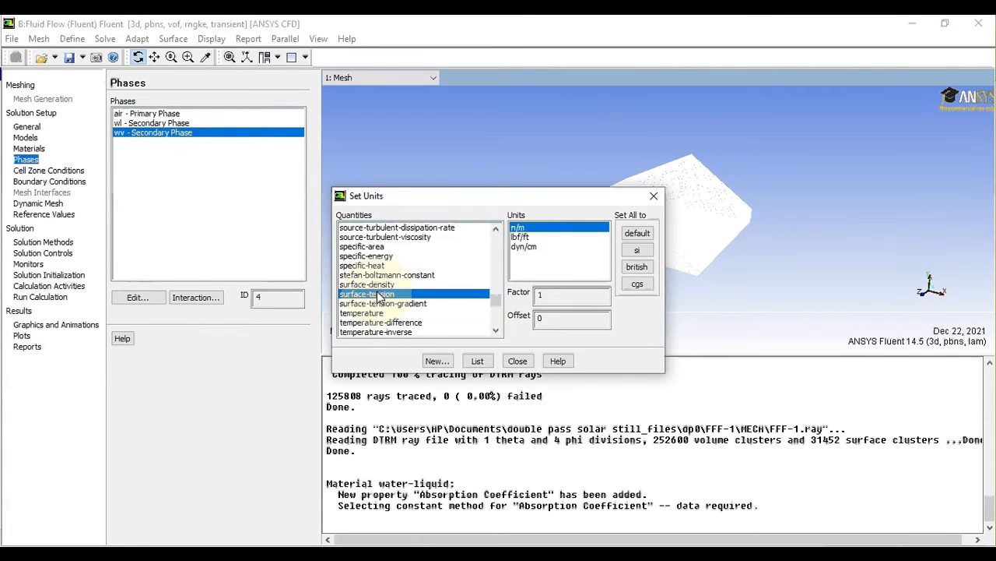
pyautogui.click(533, 246)
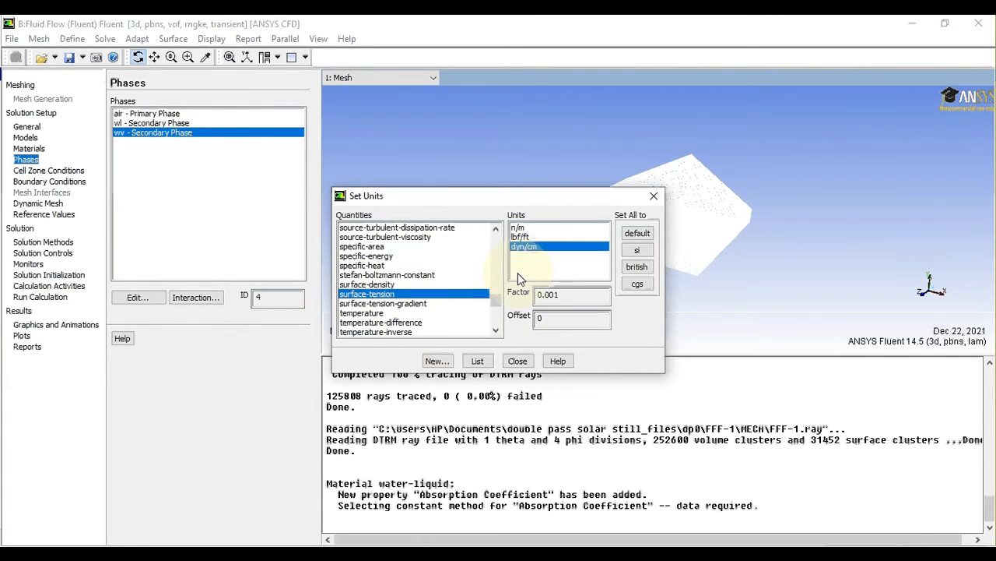
pyautogui.click(654, 197)
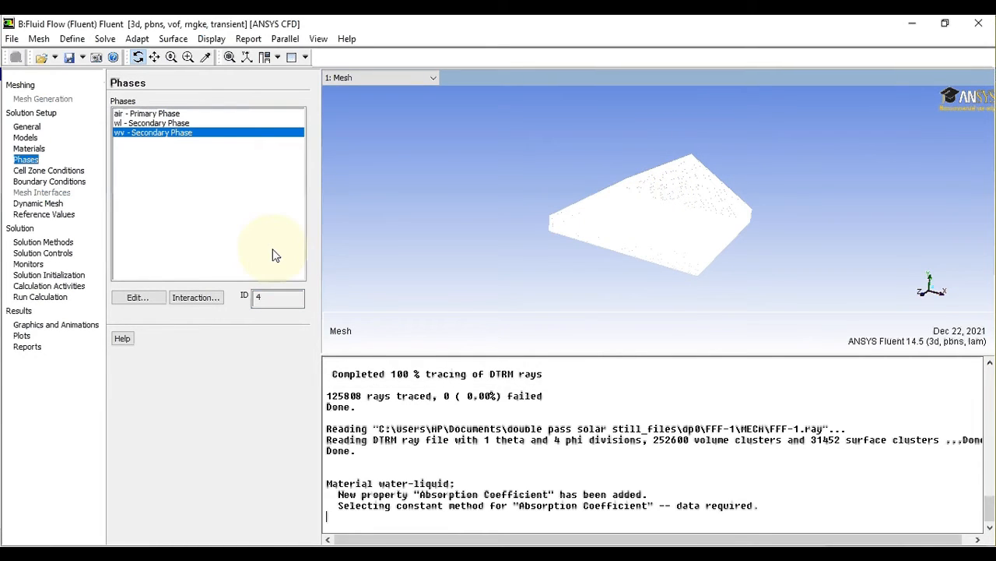
# Step: Set the number of mass transfer mechanisms in the phase interactions to 2
pyautogui.click(205, 298)
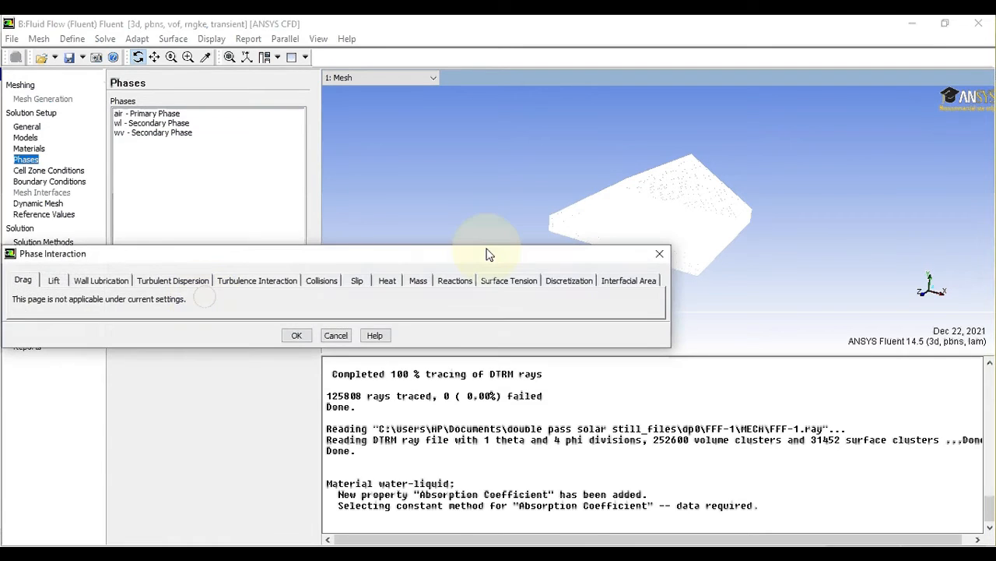
pyautogui.moveTo(488, 254); pyautogui.dragTo(634, 190)
pyautogui.click(566, 216)
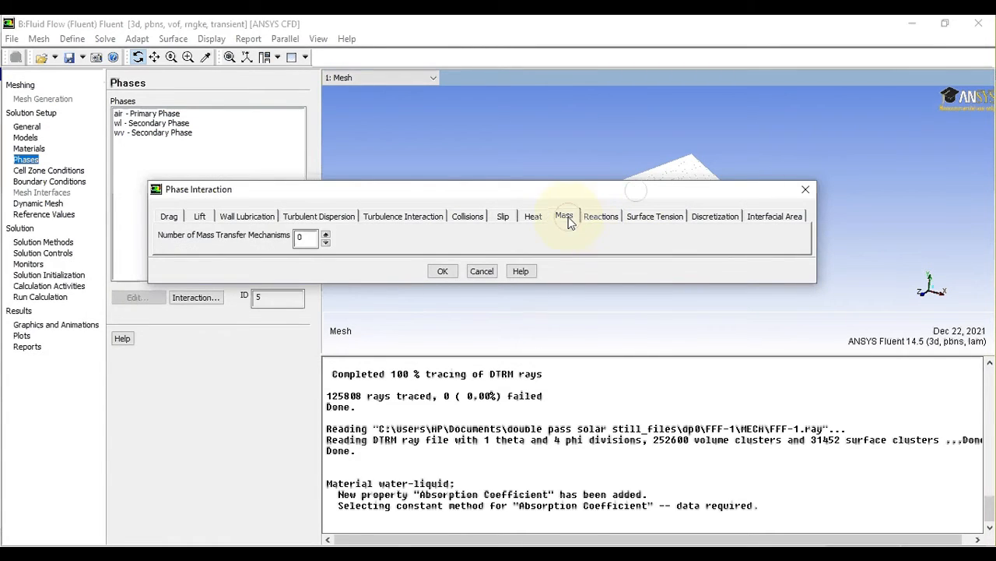
pyautogui.click(326, 235)
pyautogui.click(480, 312)
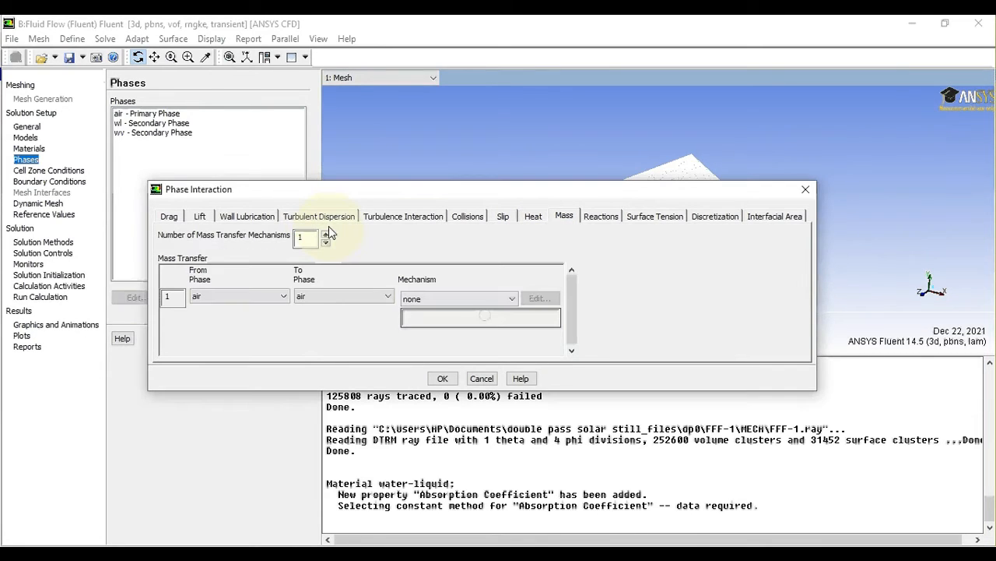
pyautogui.click(326, 234)
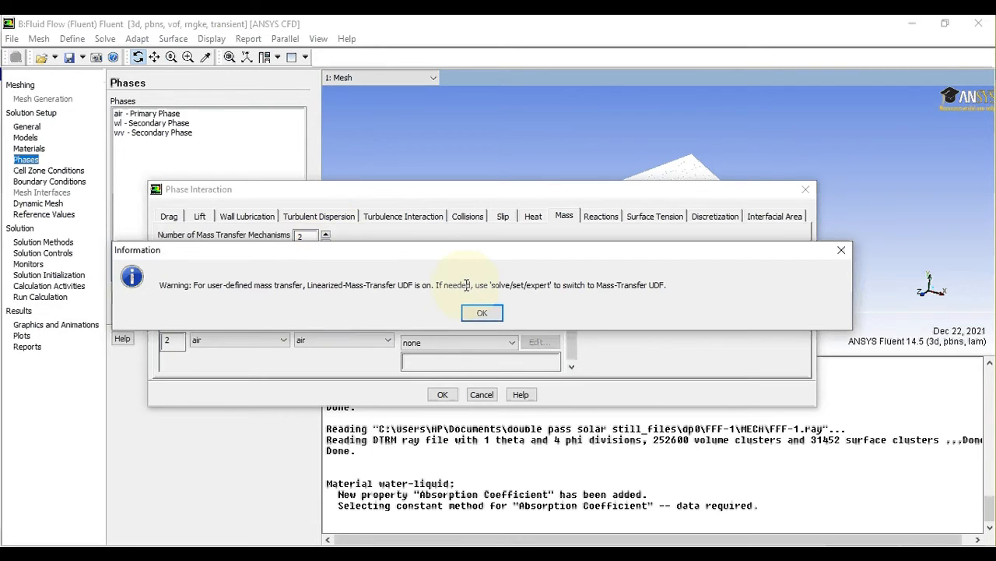
pyautogui.click(481, 312)
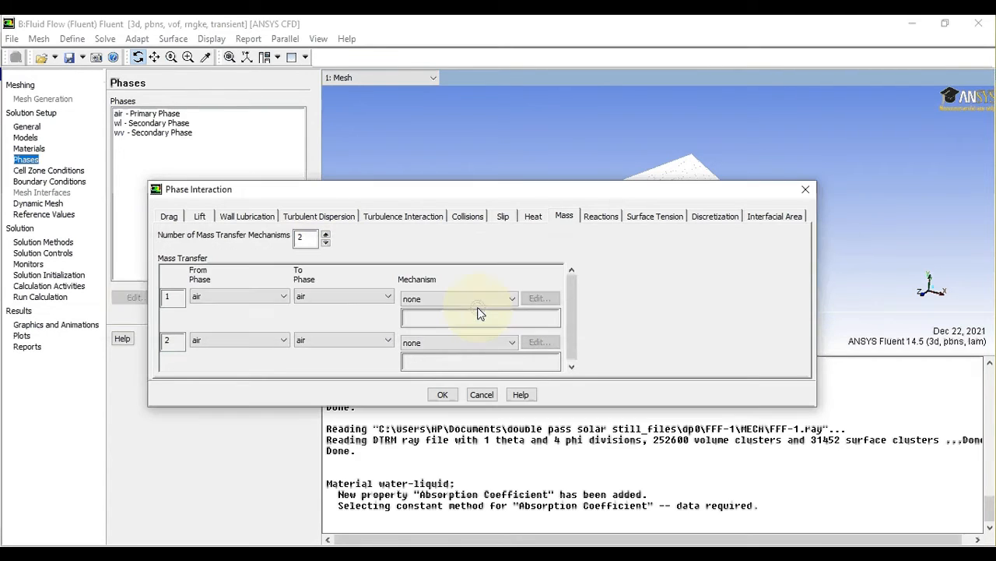
# Step: Define mass transfer mechanism 1 from wl to wv as evaporation-condensation, accepting the default model constants and saturation temperature
pyautogui.click(278, 296)
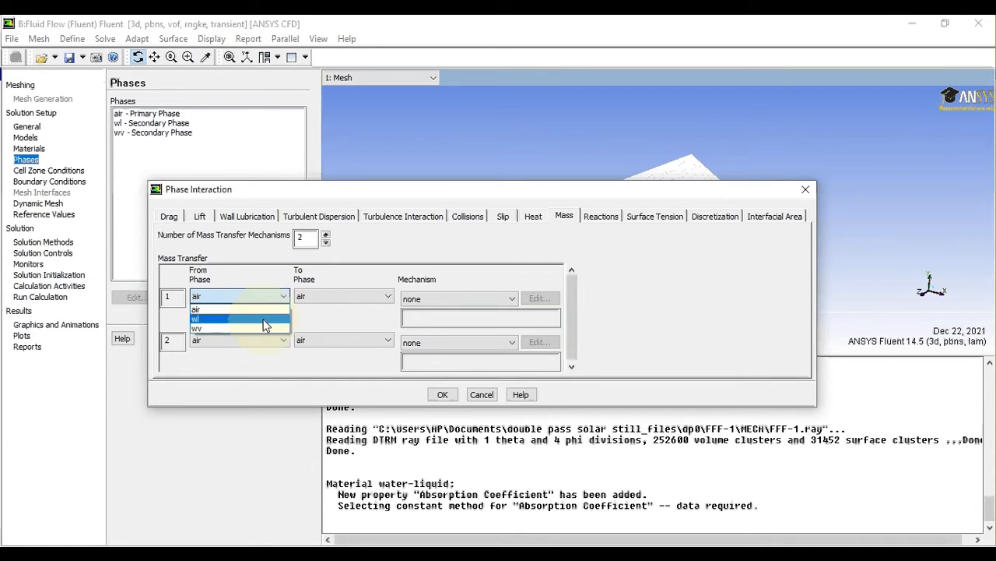
pyautogui.click(265, 319)
pyautogui.click(326, 297)
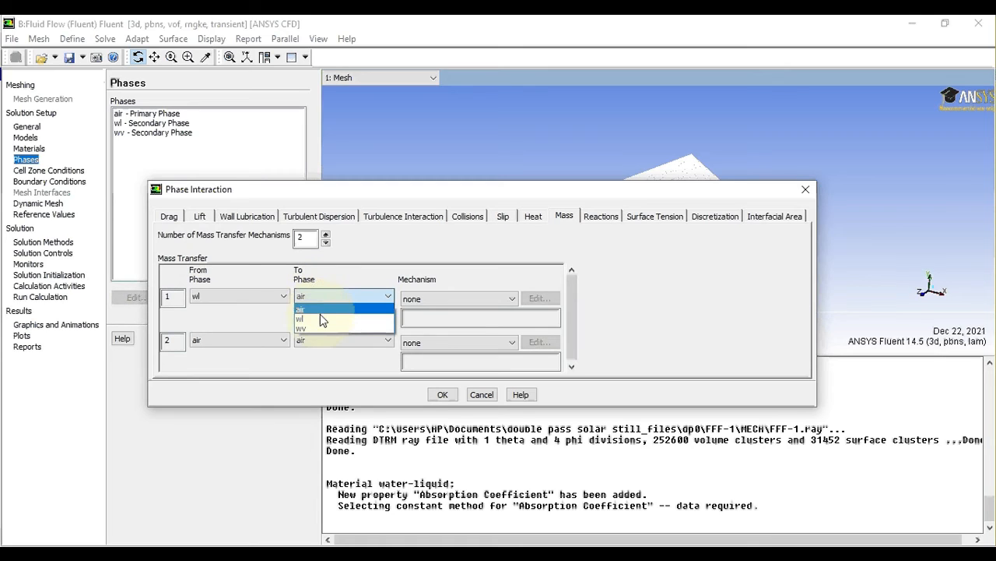
pyautogui.click(317, 332)
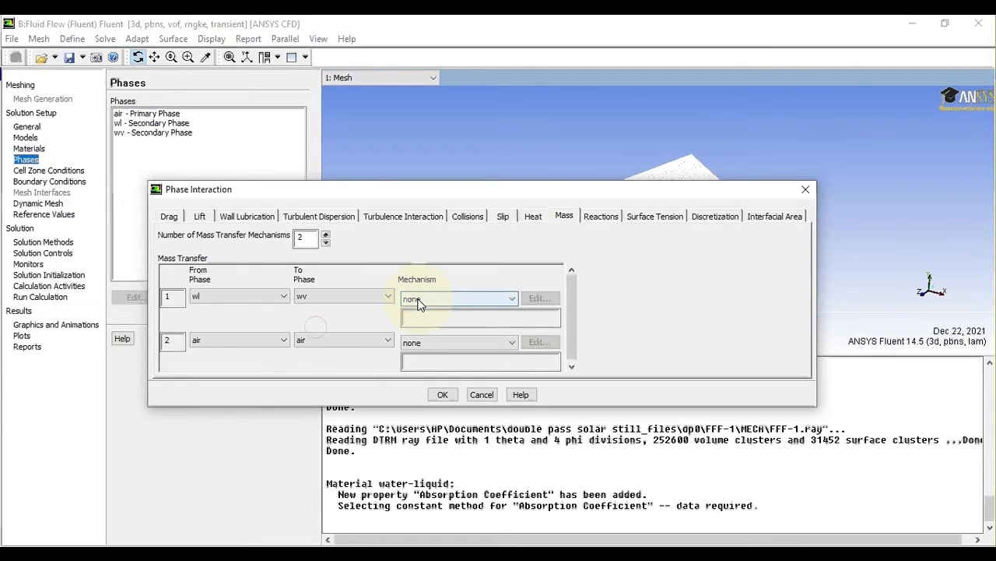
pyautogui.click(419, 303)
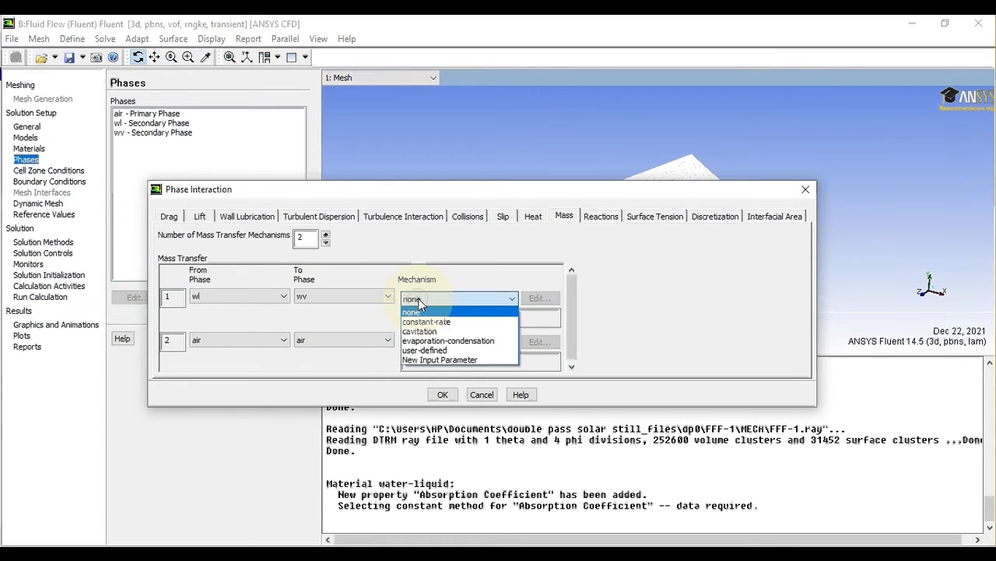
pyautogui.click(431, 343)
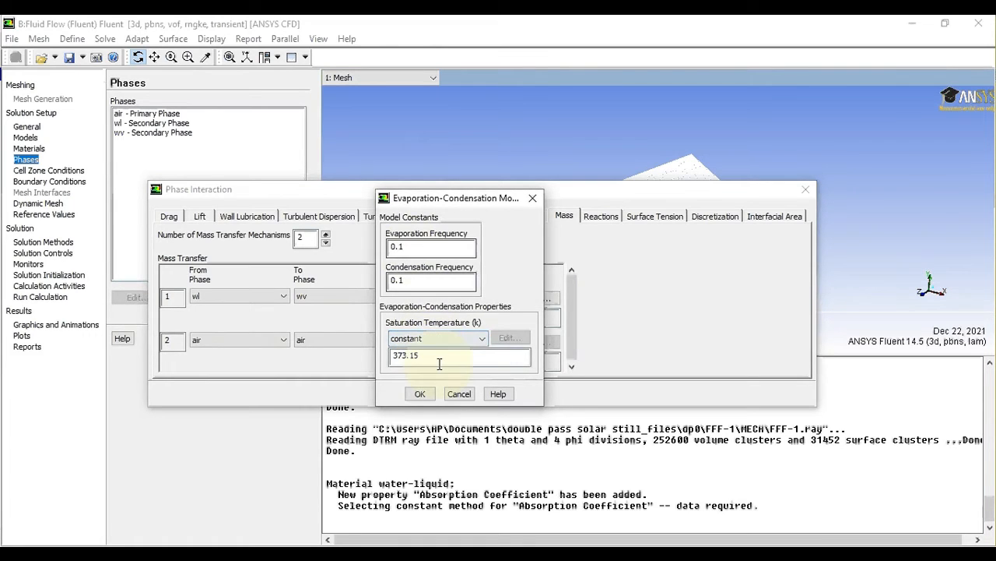
pyautogui.click(421, 395)
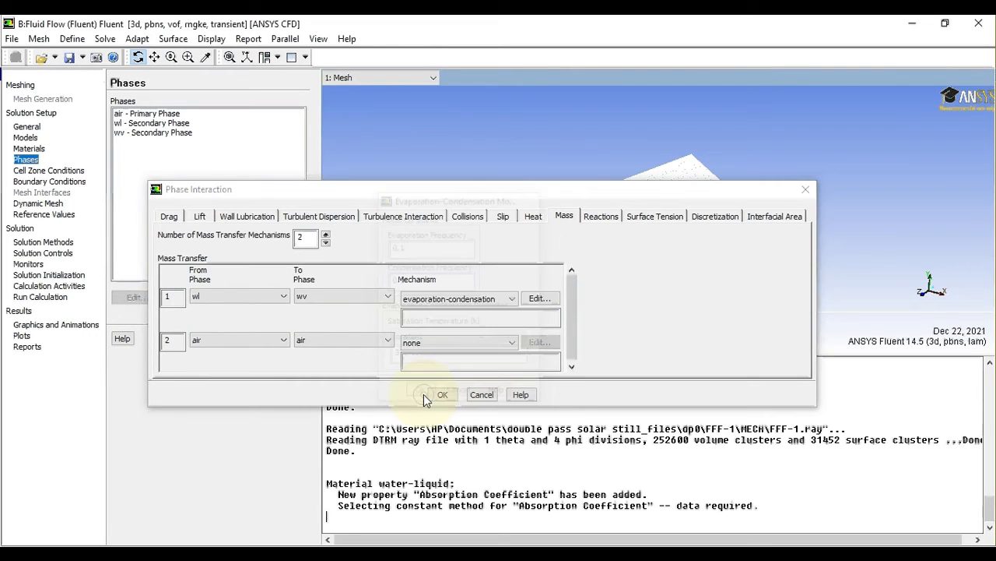
# Step: Define mass transfer mechanism 2 from wv to wl as evaporation-condensation with default constants, and apply the phase interactions
pyautogui.click(264, 343)
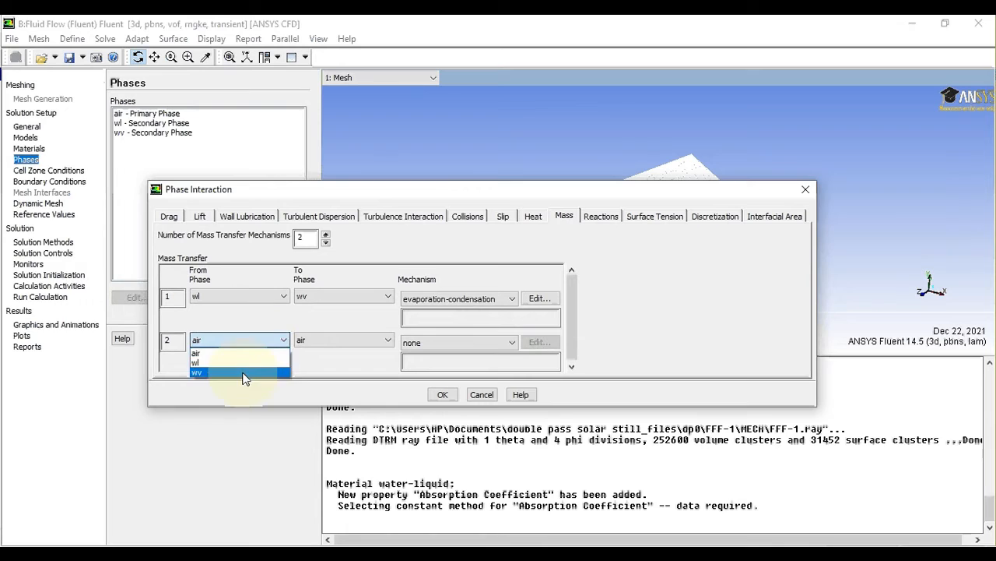
pyautogui.click(243, 372)
pyautogui.click(324, 342)
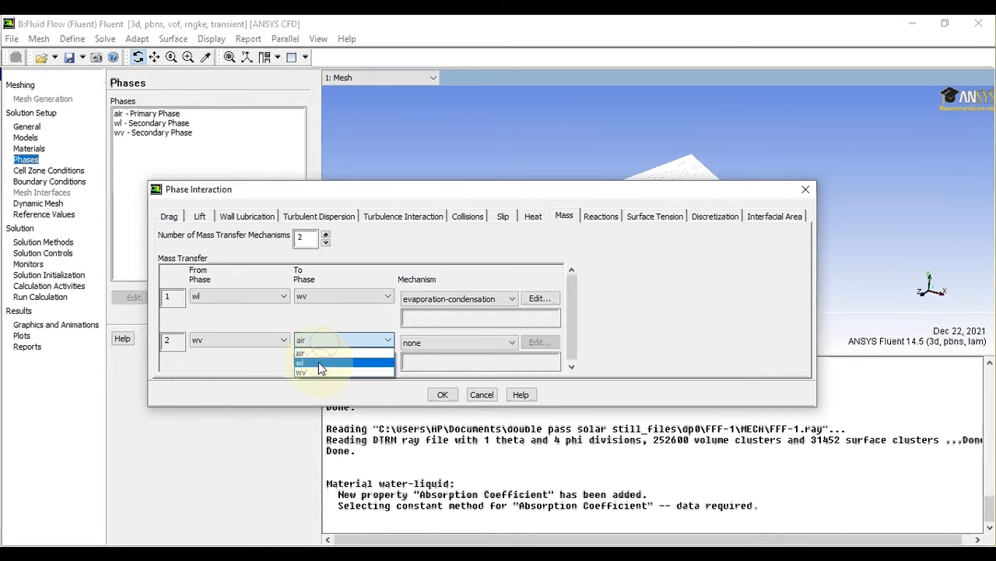
pyautogui.click(315, 363)
pyautogui.click(414, 343)
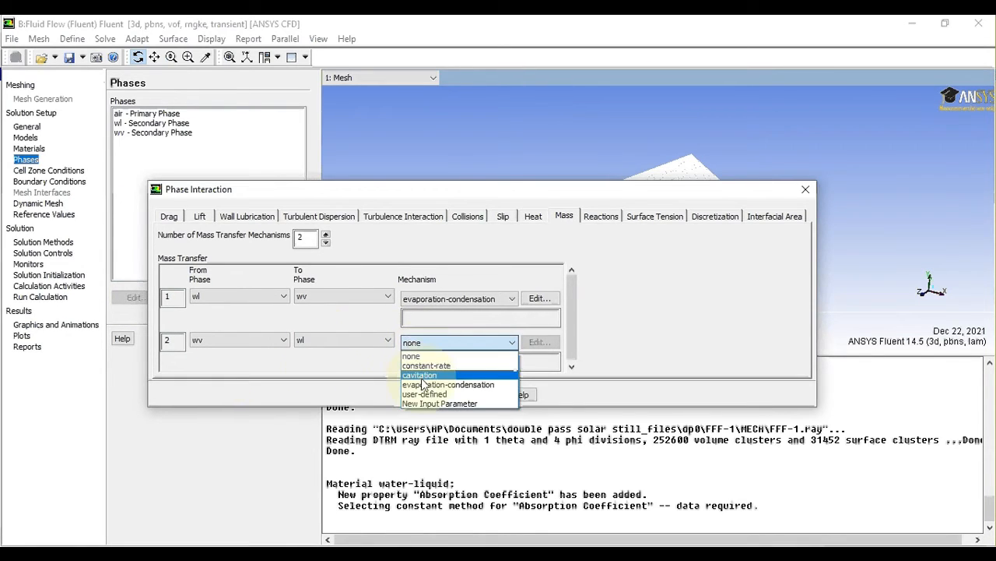
pyautogui.click(444, 385)
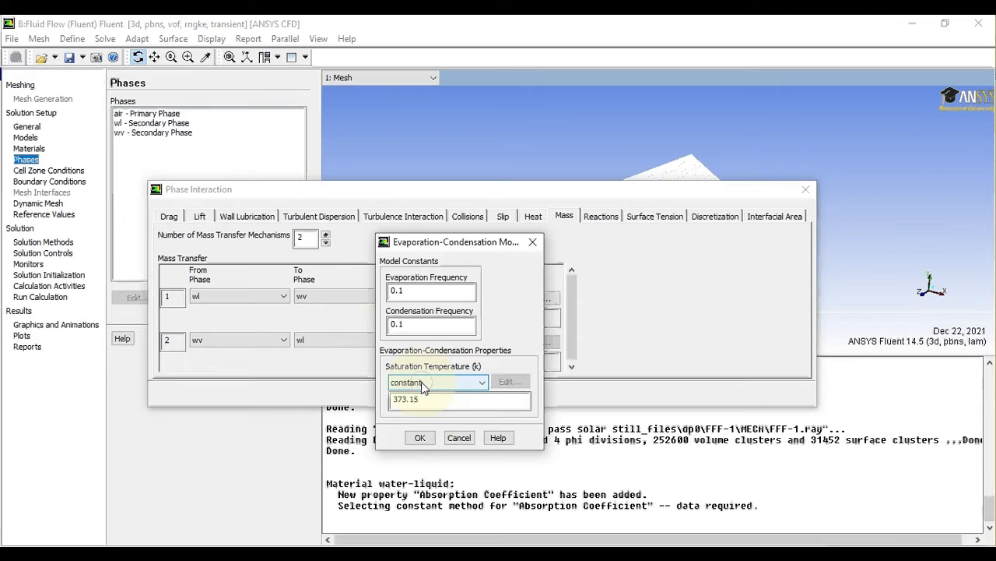
pyautogui.click(417, 438)
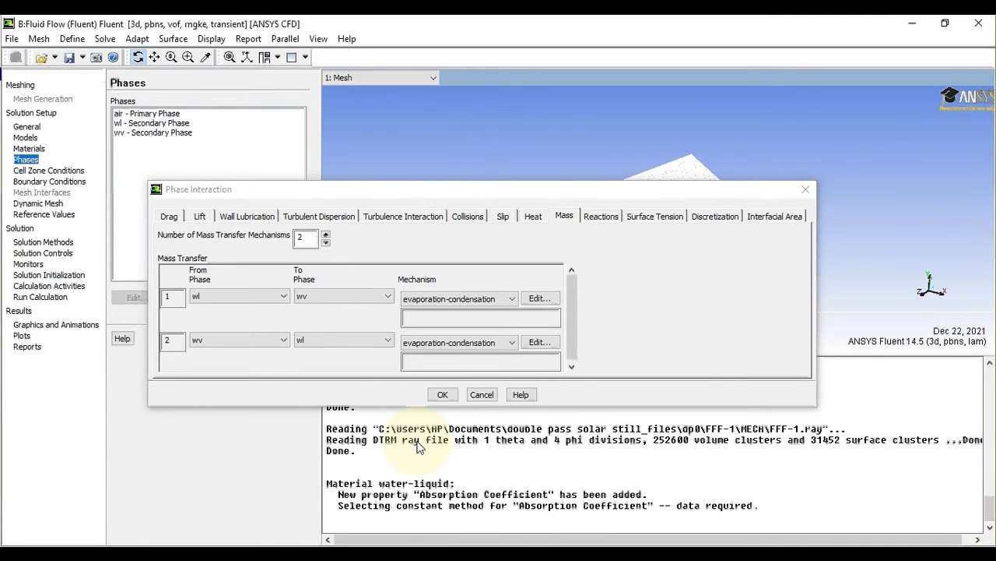
pyautogui.click(442, 394)
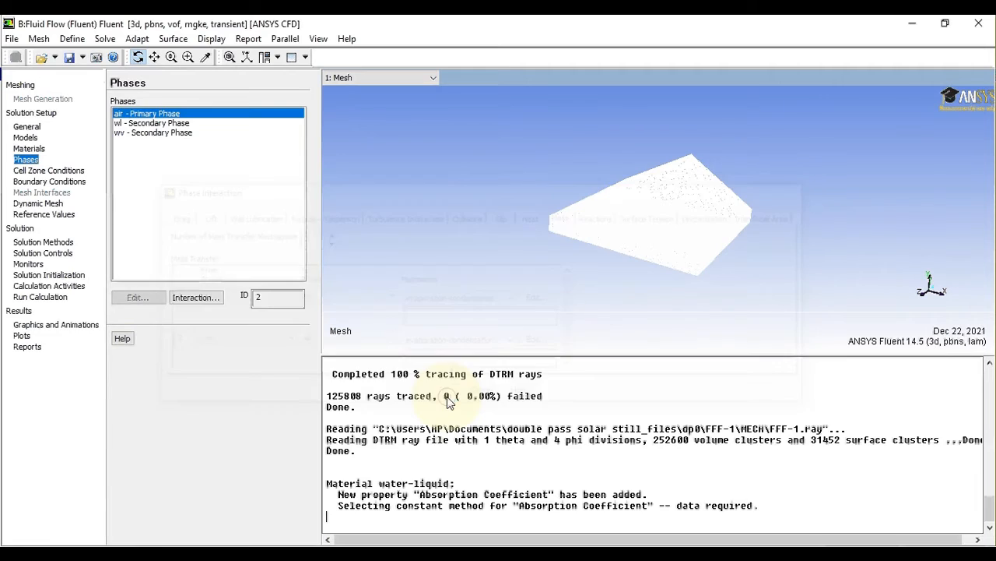
# Step: Enable surface tension force modeling in the phase interactions and set the wl–air coefficient to a constant 73 dyn/cm
pyautogui.click(203, 301)
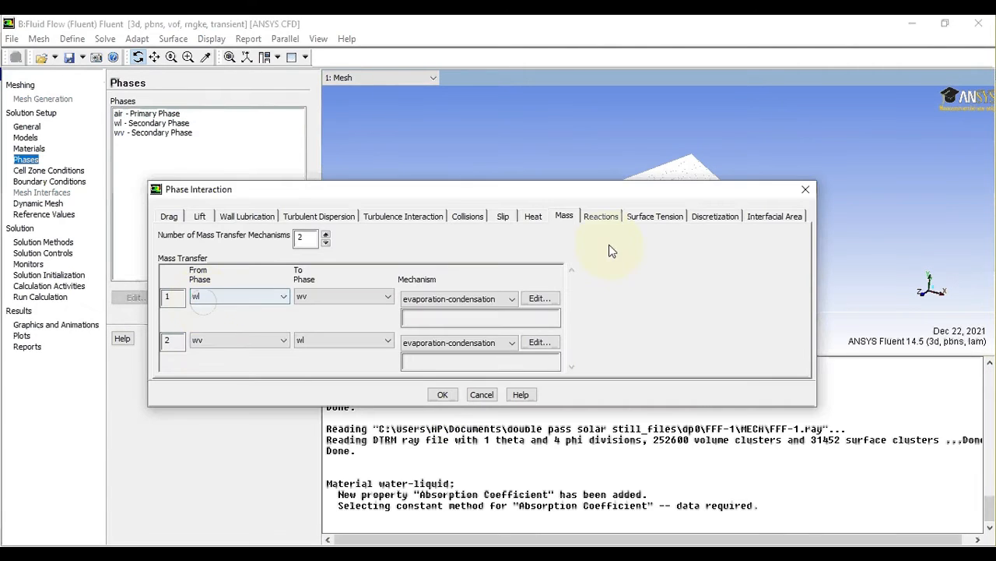
pyautogui.click(654, 216)
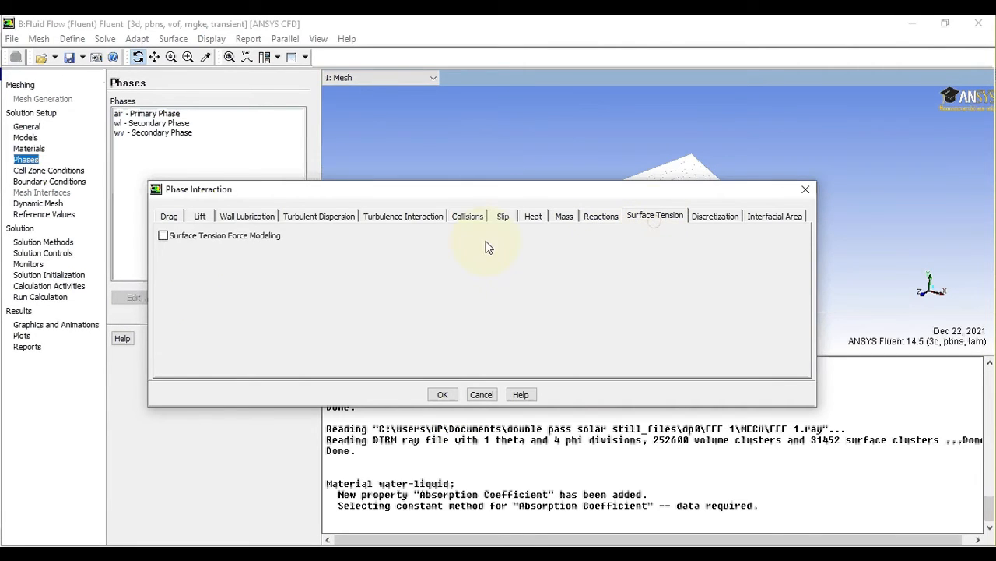
pyautogui.click(223, 236)
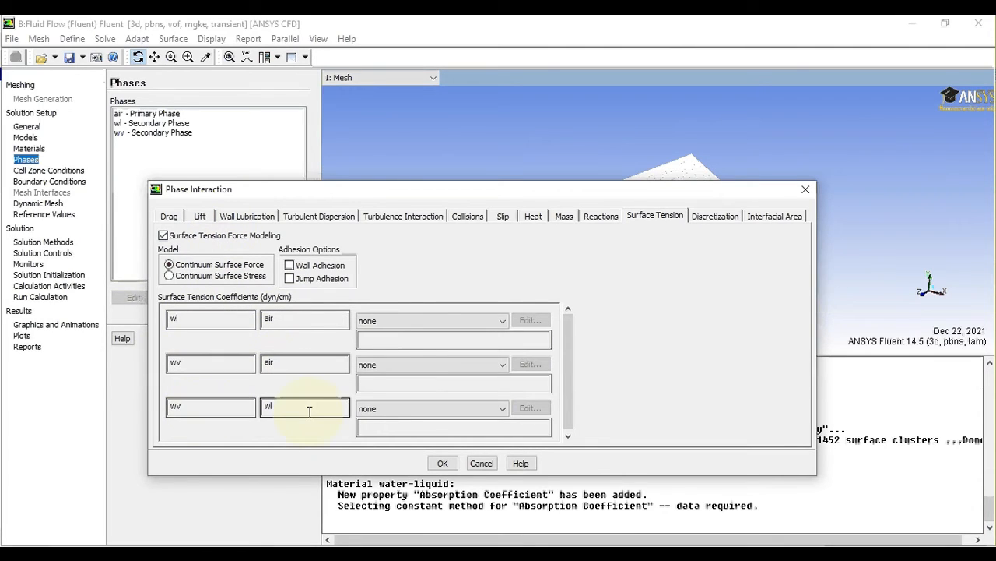
pyautogui.click(403, 324)
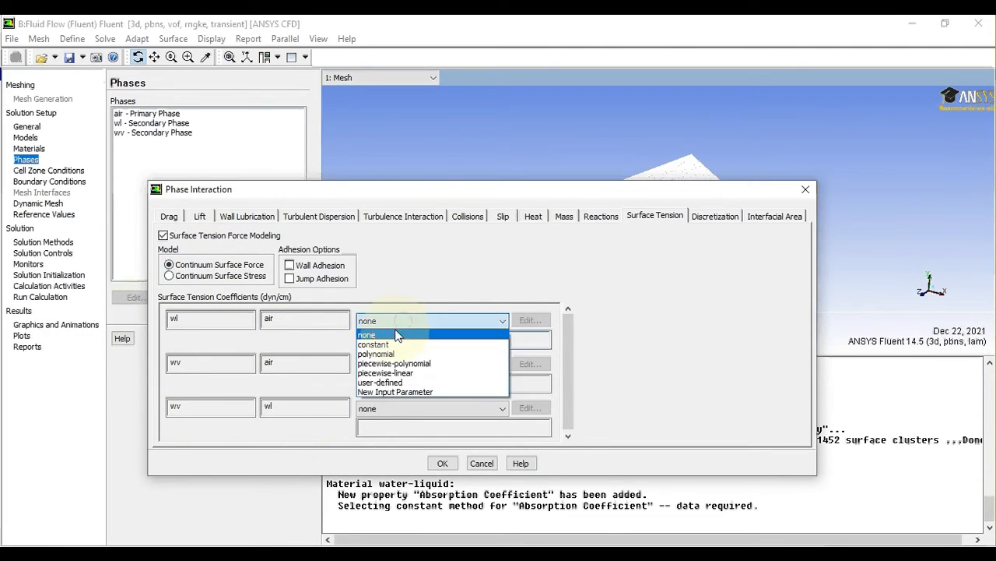
pyautogui.click(390, 347)
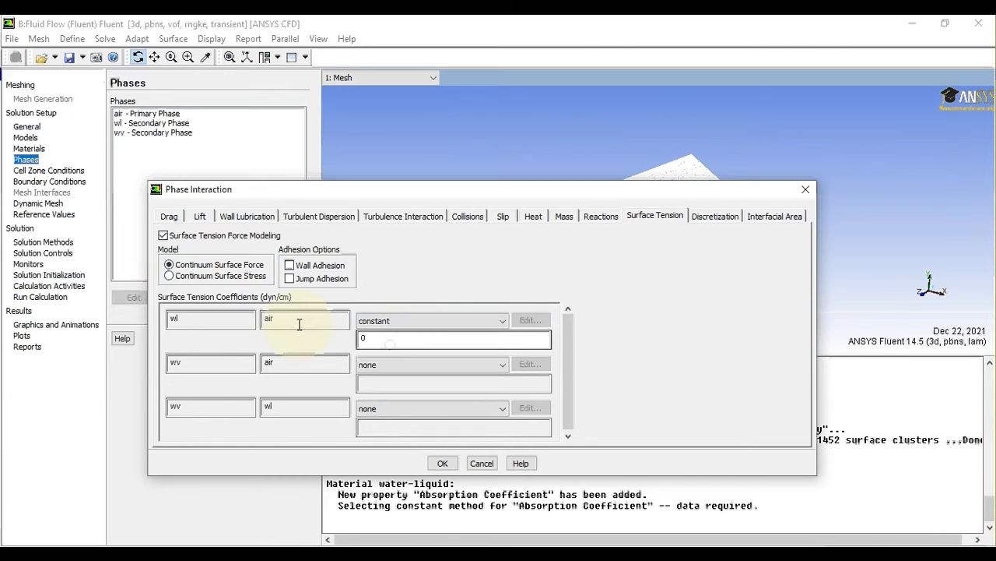
pyautogui.click(362, 340)
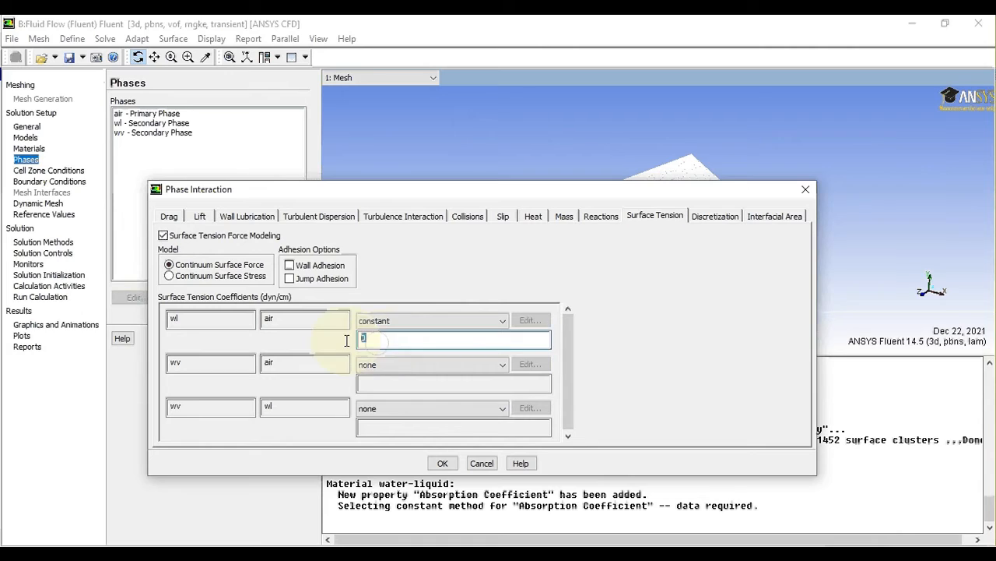
pyautogui.press('BackSpace')
pyautogui.write('73')
# Step: Set the wv–air and wv–wl surface tension coefficients to a constant 73 dyn/cm and apply the phase interactions
pyautogui.click(403, 364)
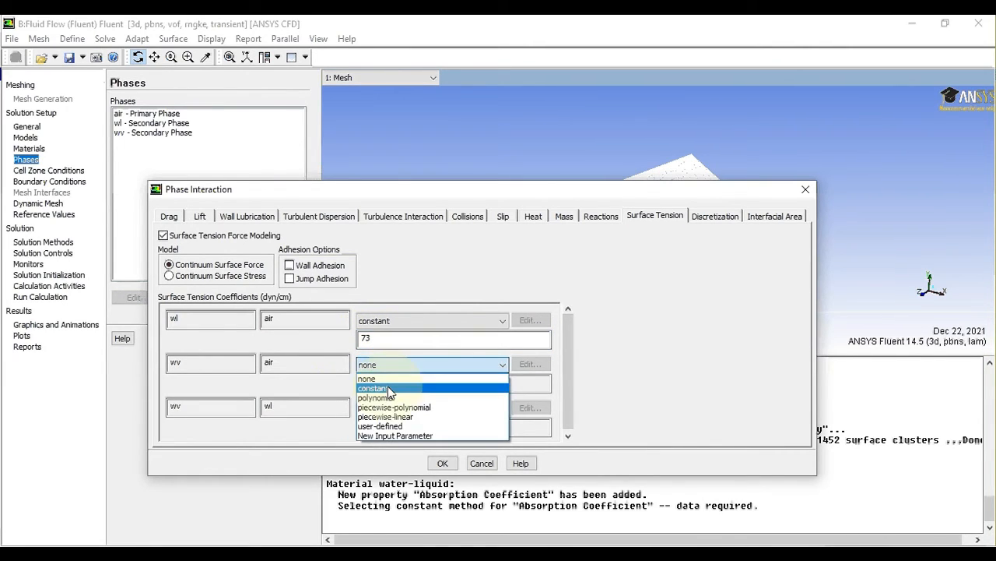
pyautogui.click(387, 387)
pyautogui.doubleClick(388, 383)
pyautogui.write('73')
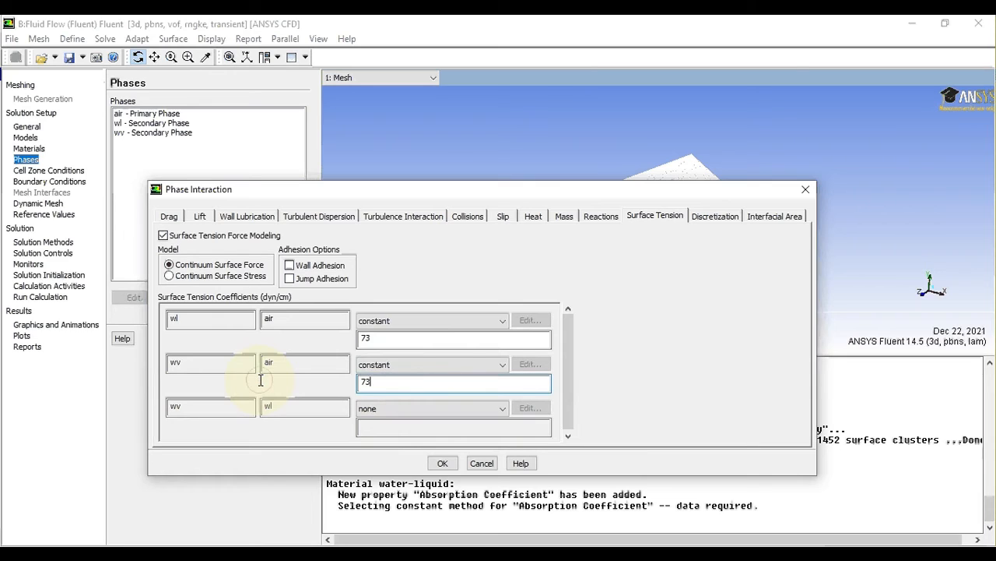
pyautogui.click(391, 405)
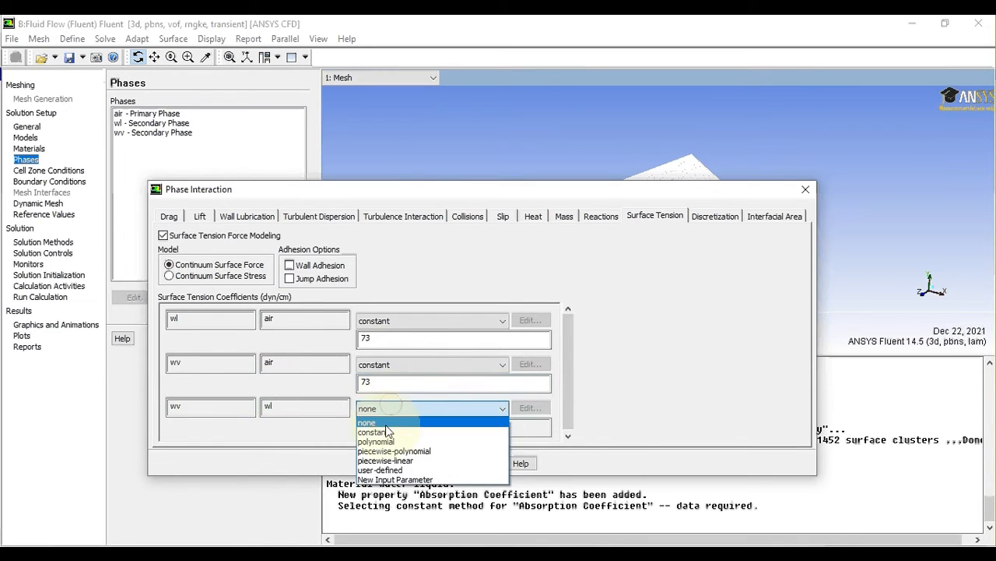
pyautogui.click(373, 431)
pyautogui.doubleClick(364, 426)
pyautogui.write('73')
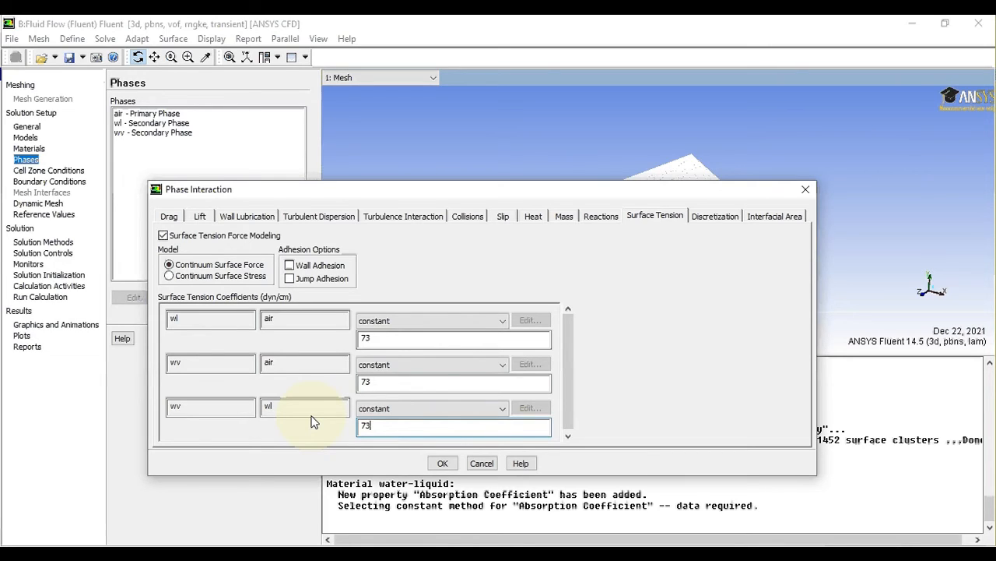
pyautogui.click(443, 463)
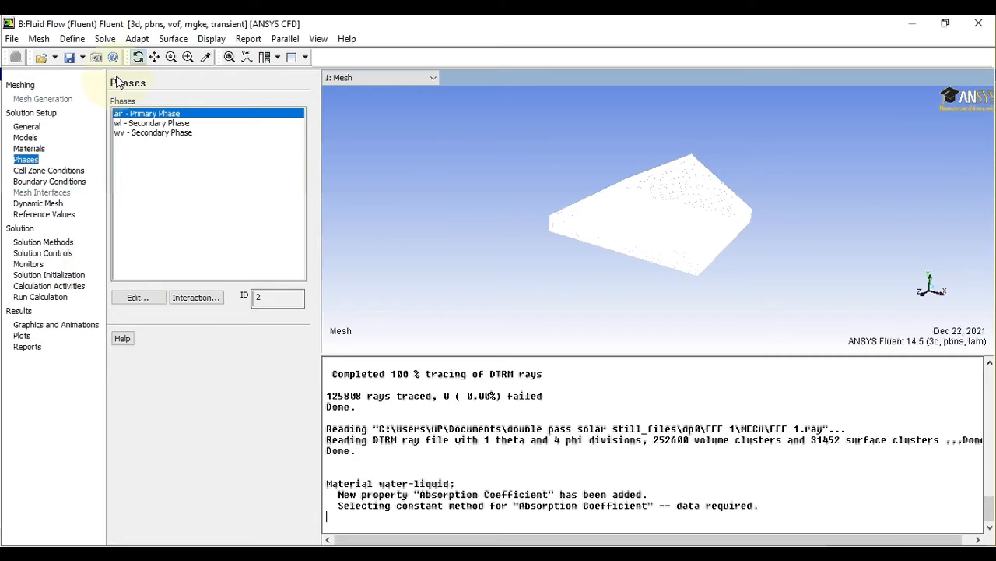
# Step: Review the fluid settings of the solid cell zone for the mixture phase
pyautogui.click(53, 171)
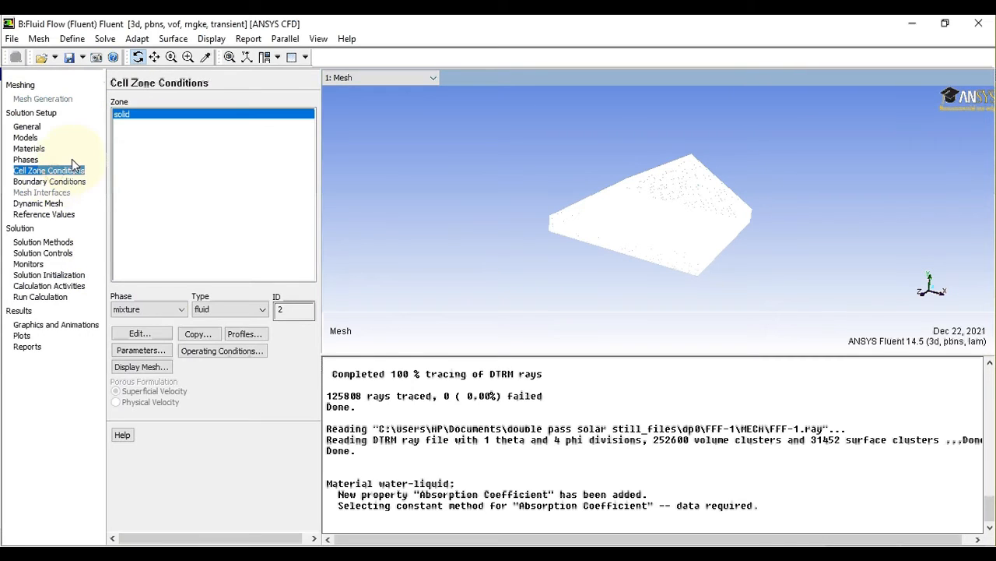
pyautogui.click(140, 333)
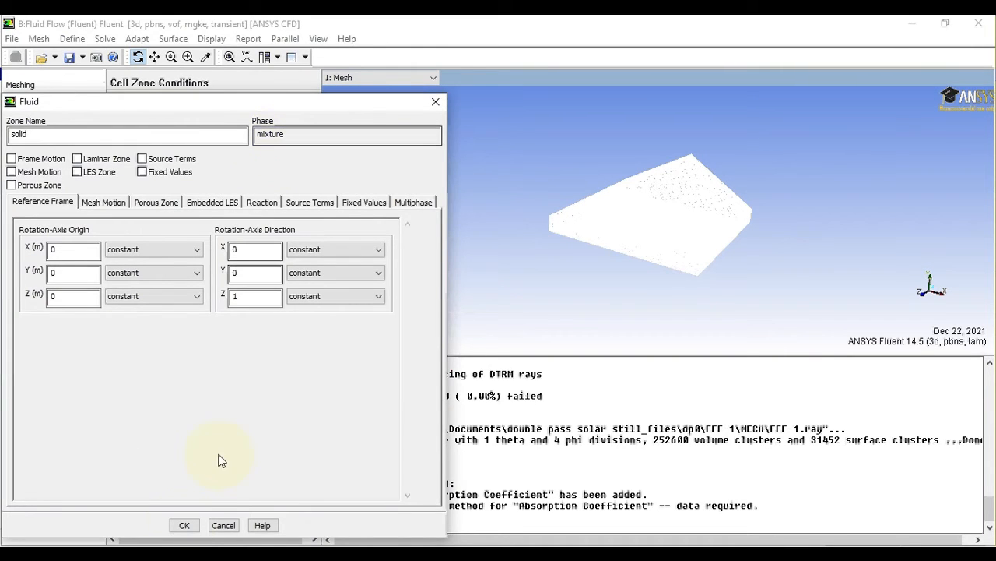
pyautogui.click(183, 525)
# Step: Set the wall thickness in the thermal conditions of the absorber_plate boundary to 0.001 m
pyautogui.click(54, 182)
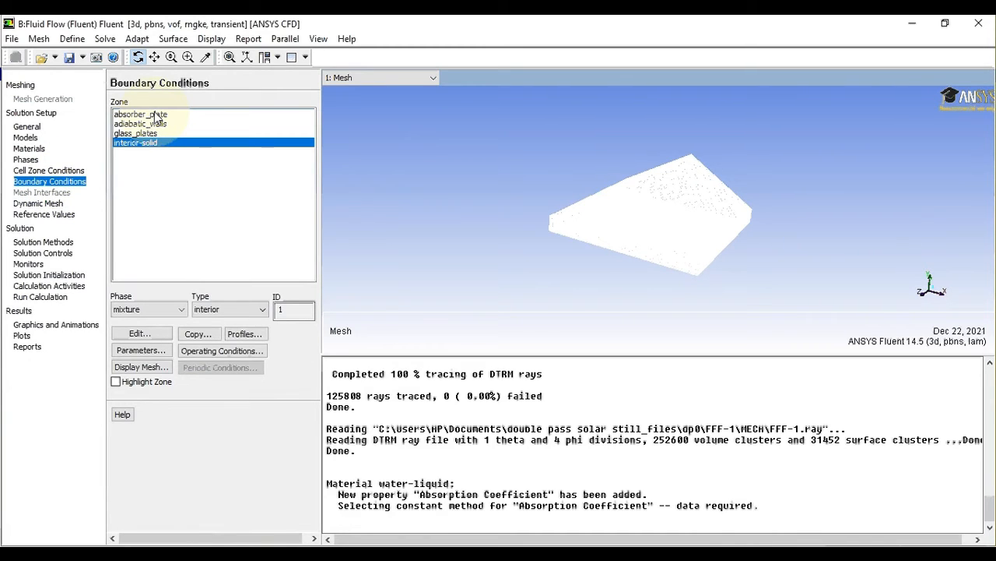
pyautogui.click(154, 113)
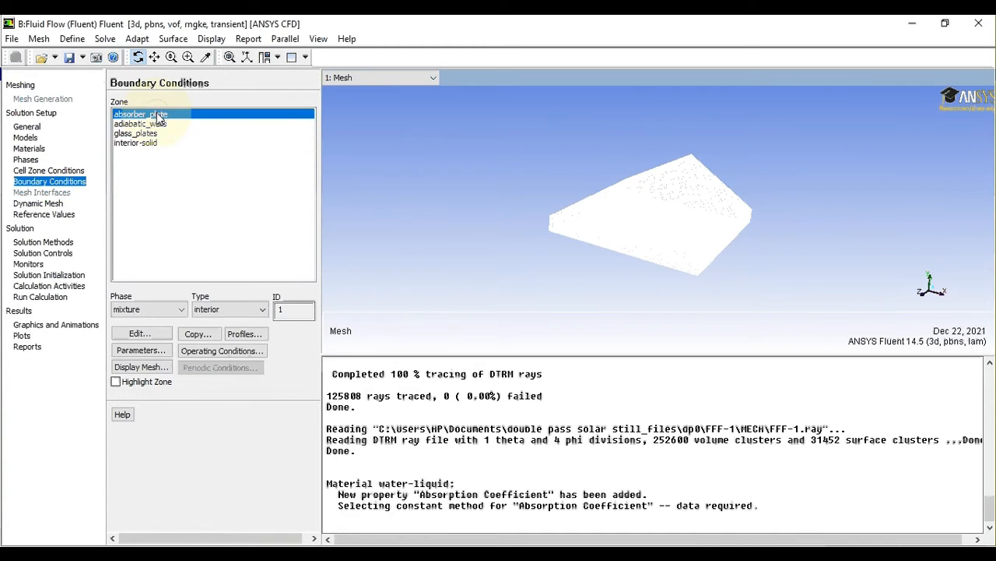
pyautogui.click(154, 339)
pyautogui.moveTo(207, 177); pyautogui.dragTo(403, 110)
pyautogui.click(268, 199)
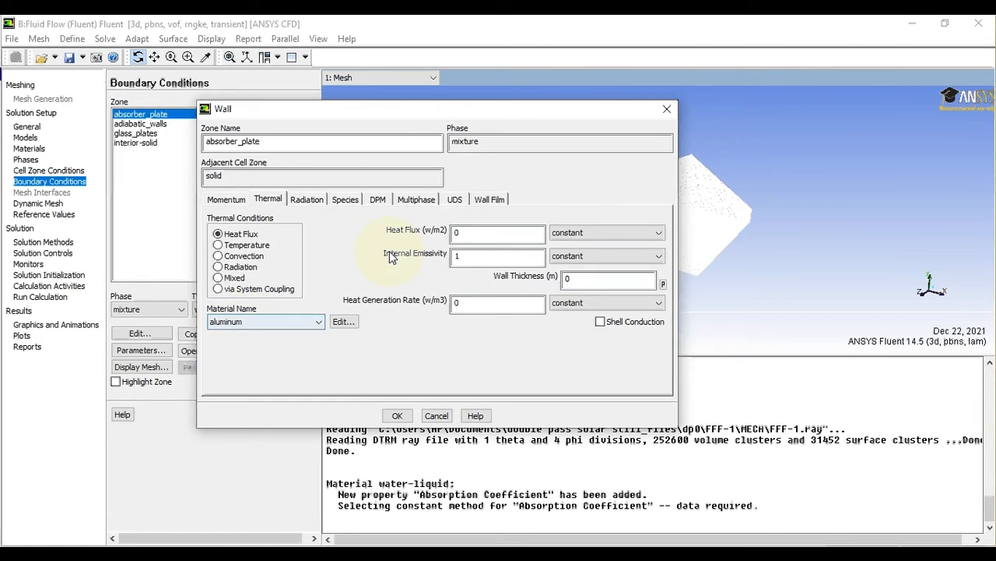
pyautogui.click(577, 281)
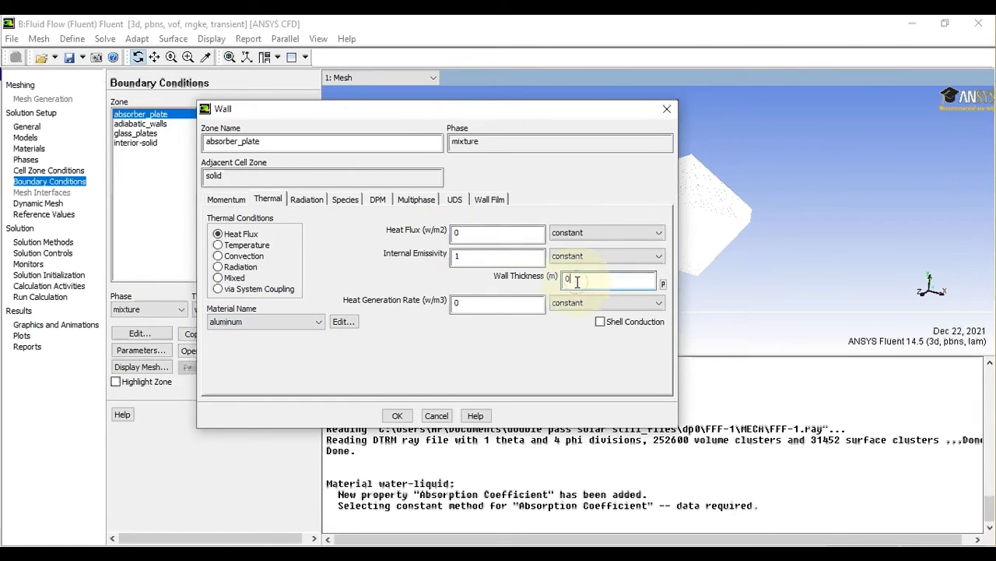
pyautogui.write('.001')
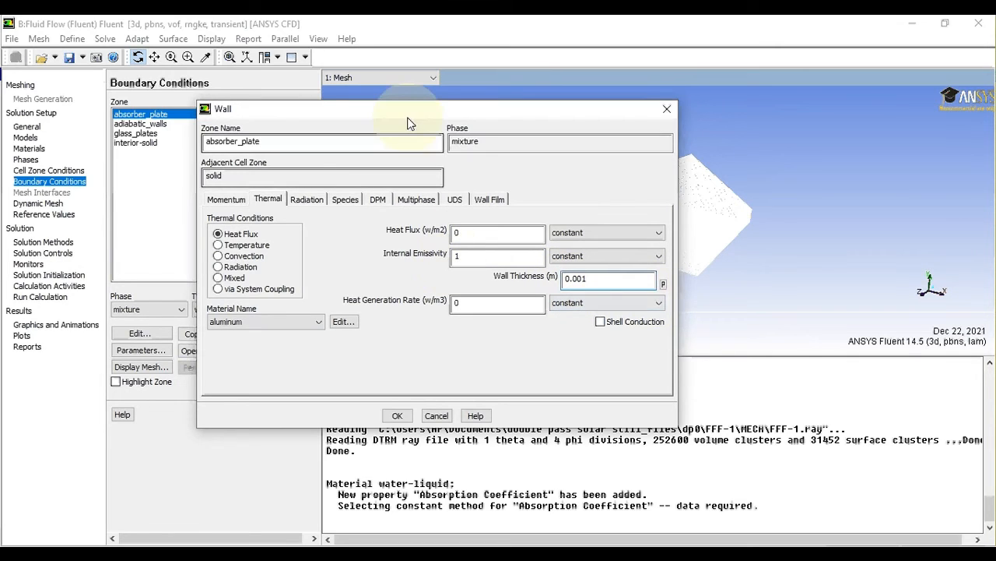
# Step: Check the radiation settings of the absorber_plate boundary and apply its wall conditions
pyautogui.click(306, 200)
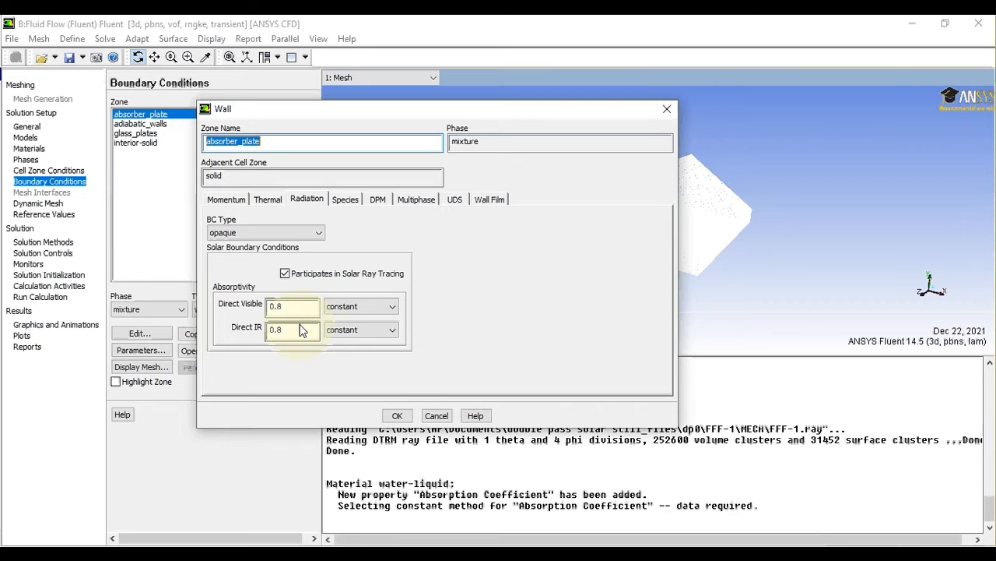
pyautogui.click(400, 416)
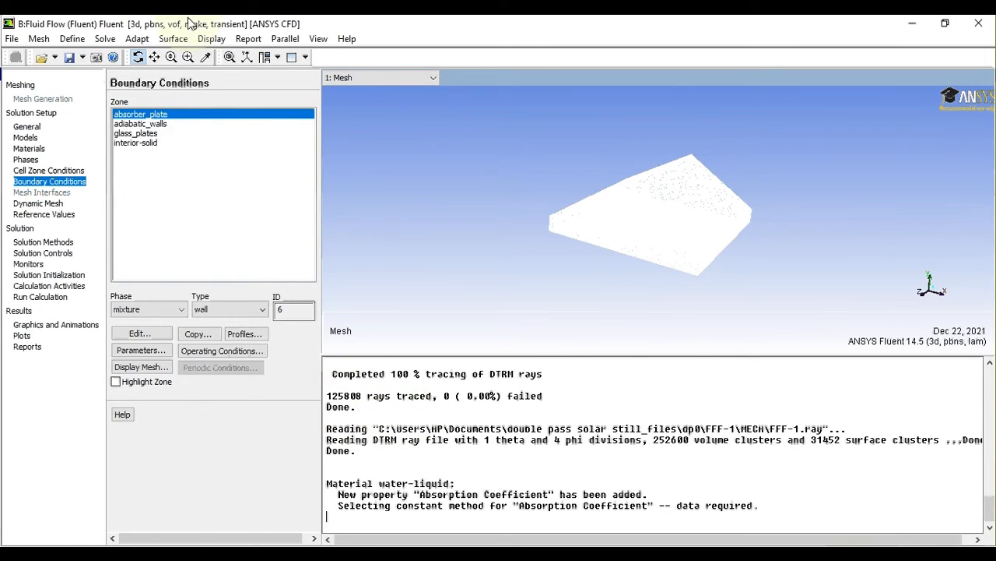
# Step: Assign wood as the material of the adiabatic_walls boundary and set its thermal condition to convection
pyautogui.click(151, 124)
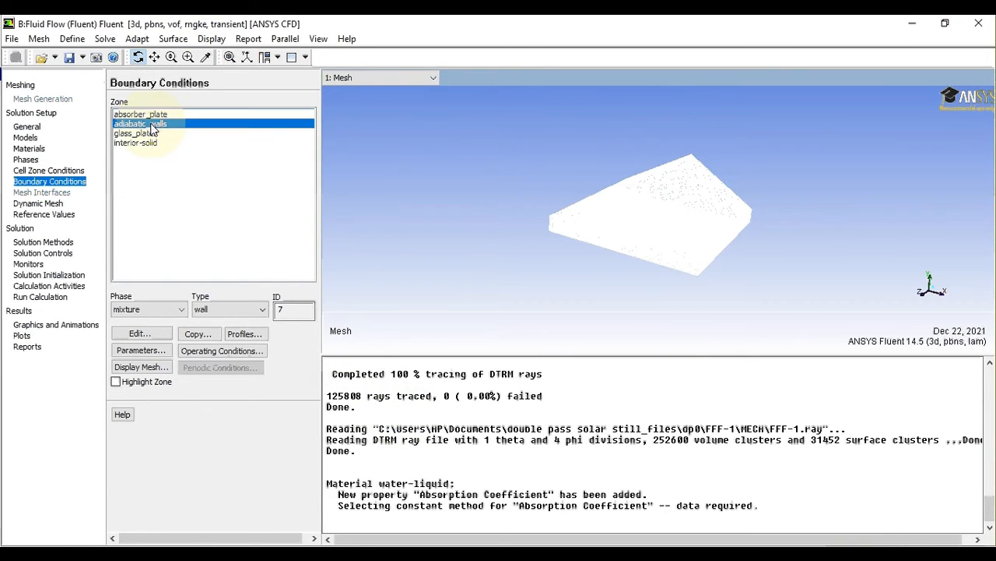
pyautogui.click(140, 333)
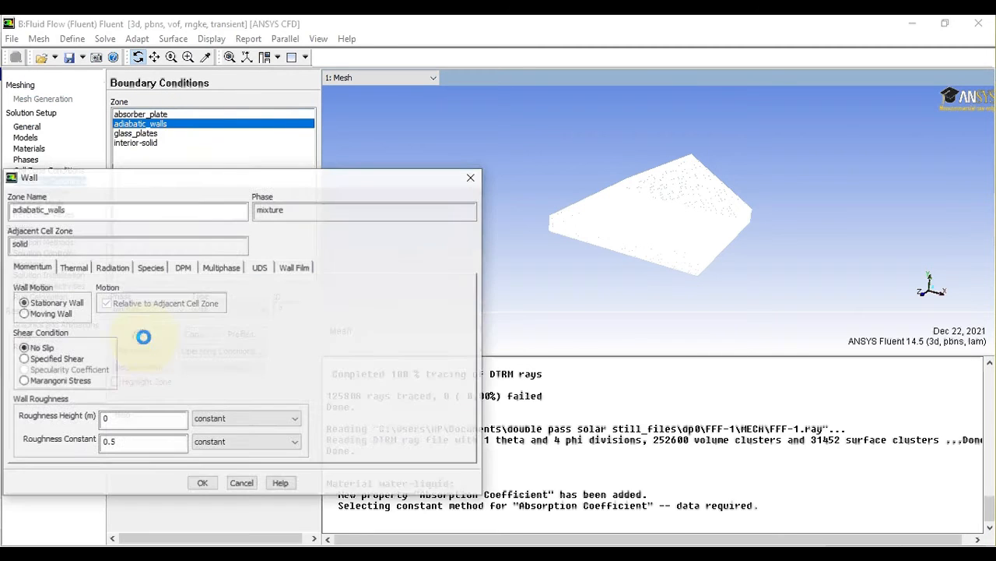
pyautogui.moveTo(200, 182); pyautogui.dragTo(436, 134)
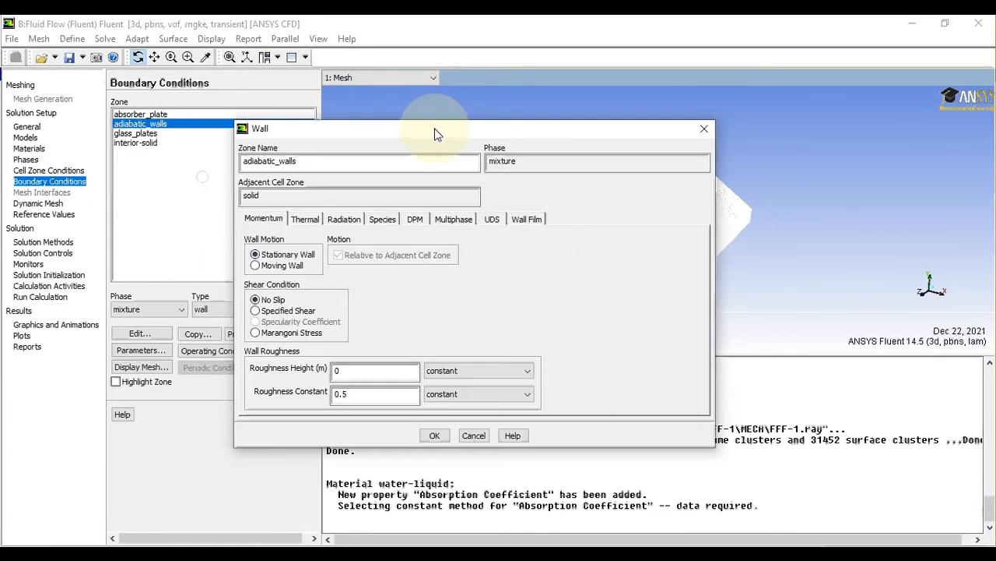
pyautogui.click(304, 219)
pyautogui.click(268, 341)
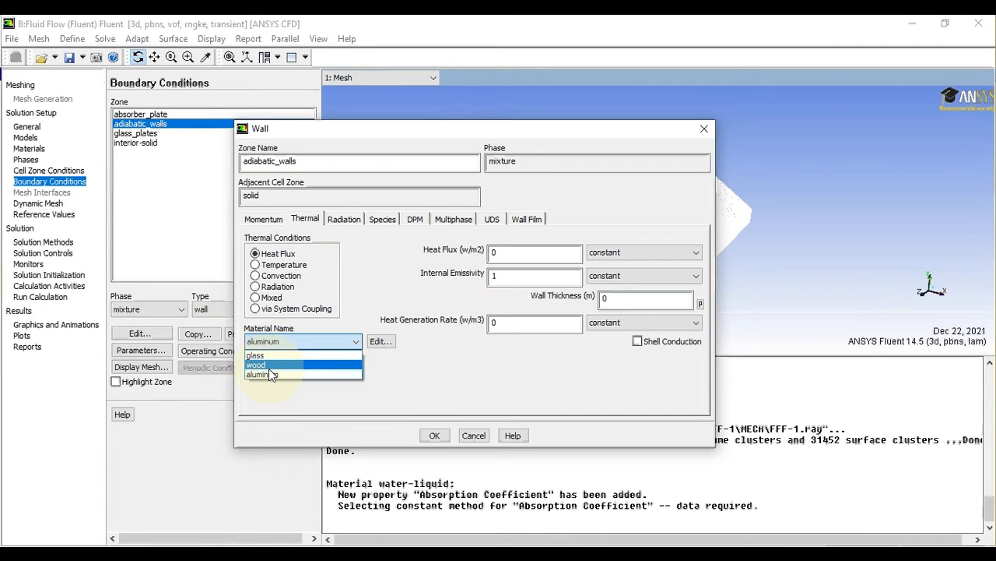
pyautogui.click(268, 365)
pyautogui.click(256, 276)
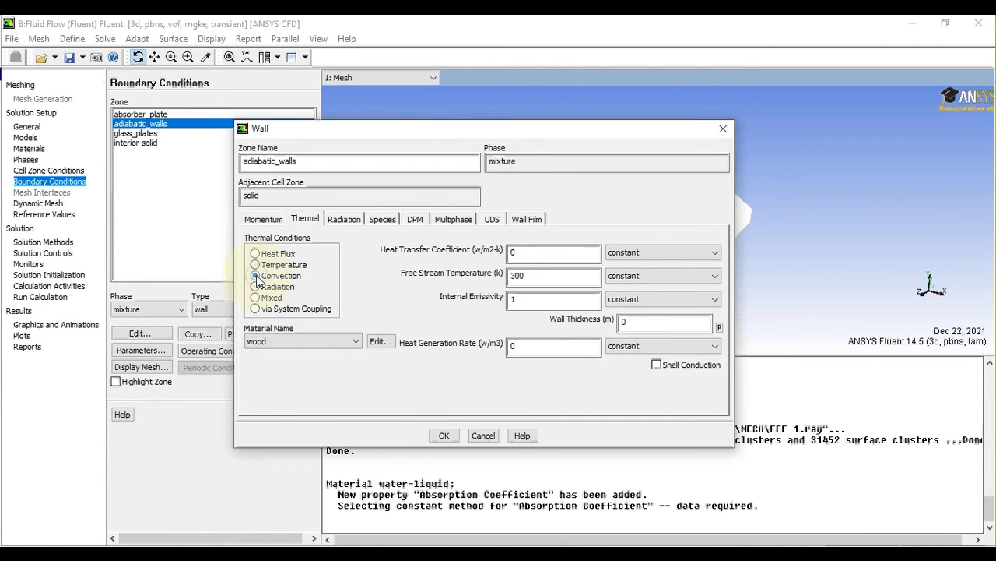
# Step: Give adiabatic_walls a heat transfer coefficient of 3 W/m2-K and a wall thickness of 0.001 m
pyautogui.click(514, 254)
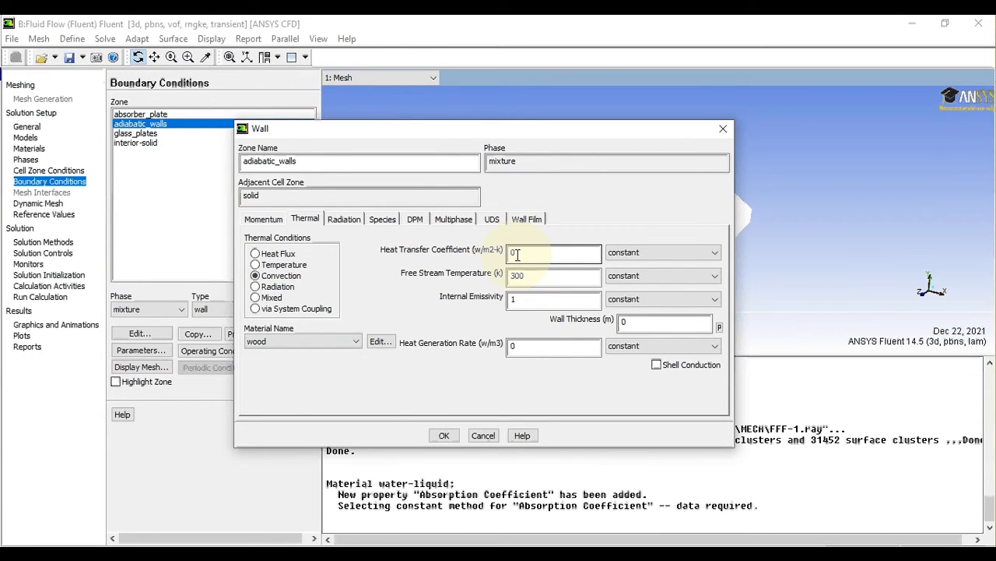
pyautogui.moveTo(517, 254); pyautogui.dragTo(491, 257)
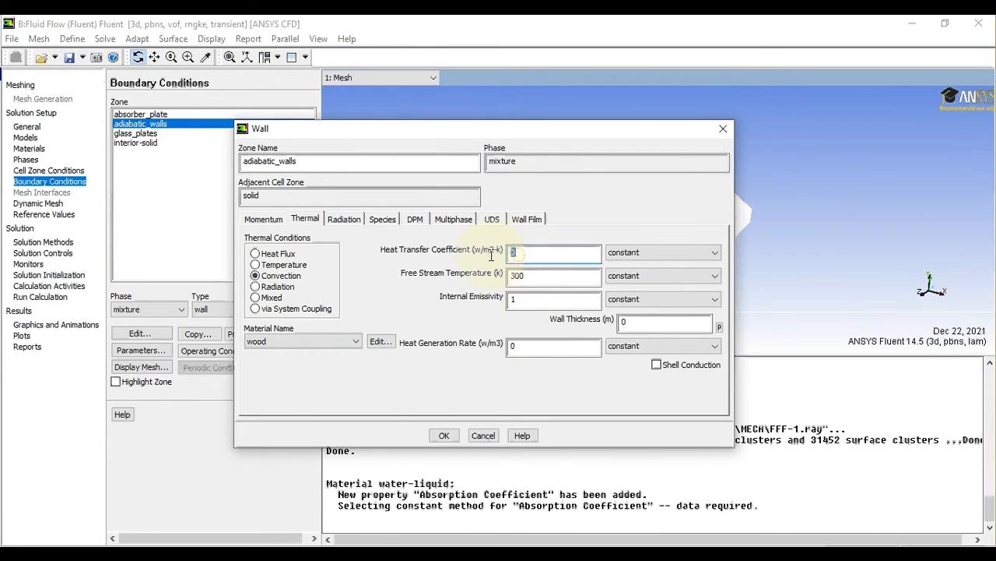
pyautogui.write('3')
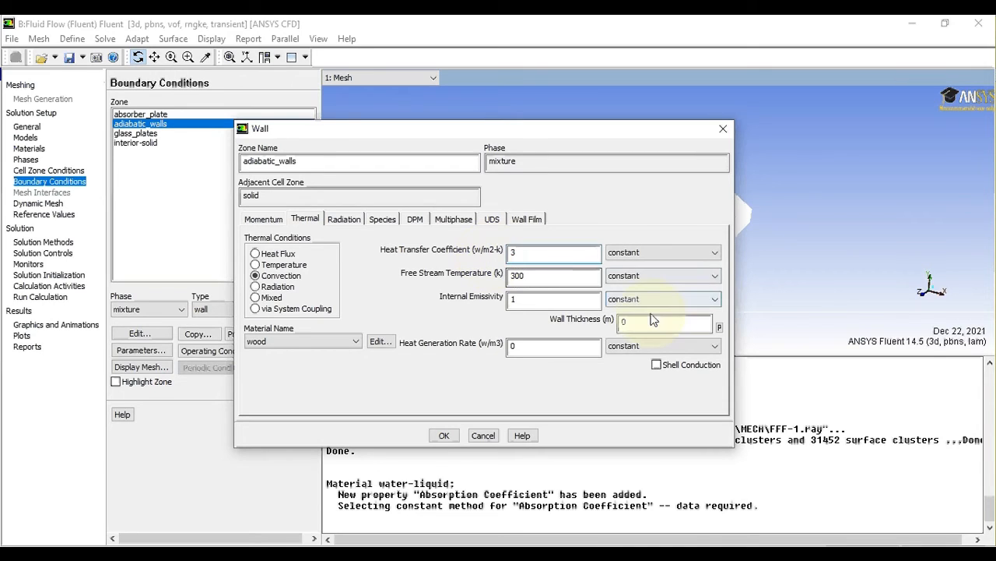
pyautogui.click(623, 322)
pyautogui.write('.001')
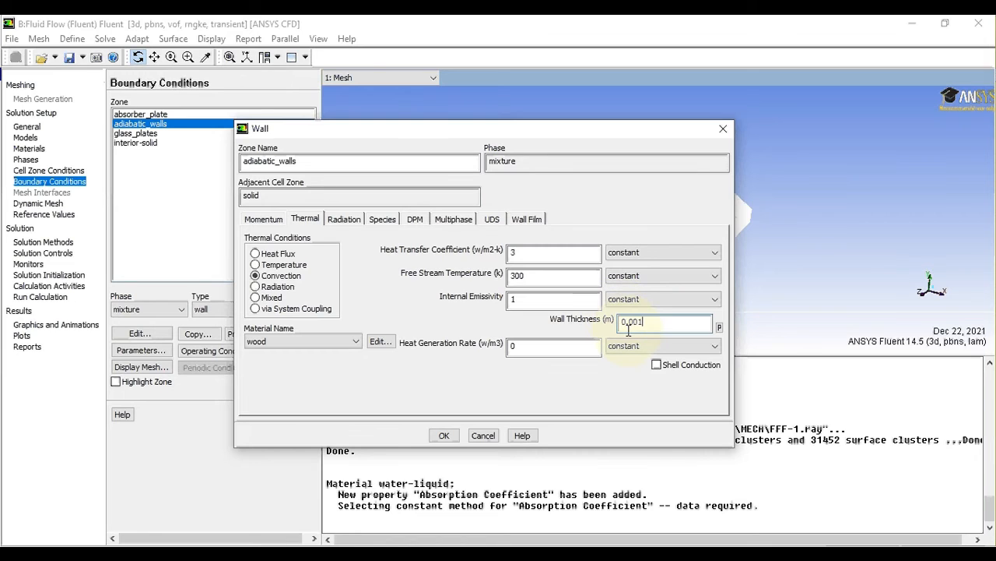
# Step: Exclude adiabatic_walls from solar ray tracing, recheck its thermal conditions and apply the wall settings
pyautogui.click(344, 219)
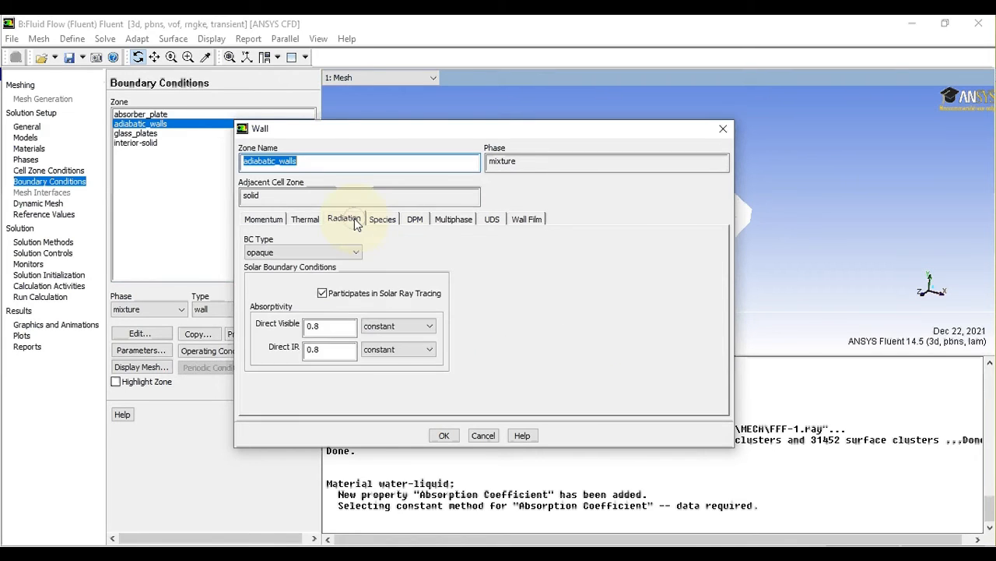
pyautogui.click(323, 293)
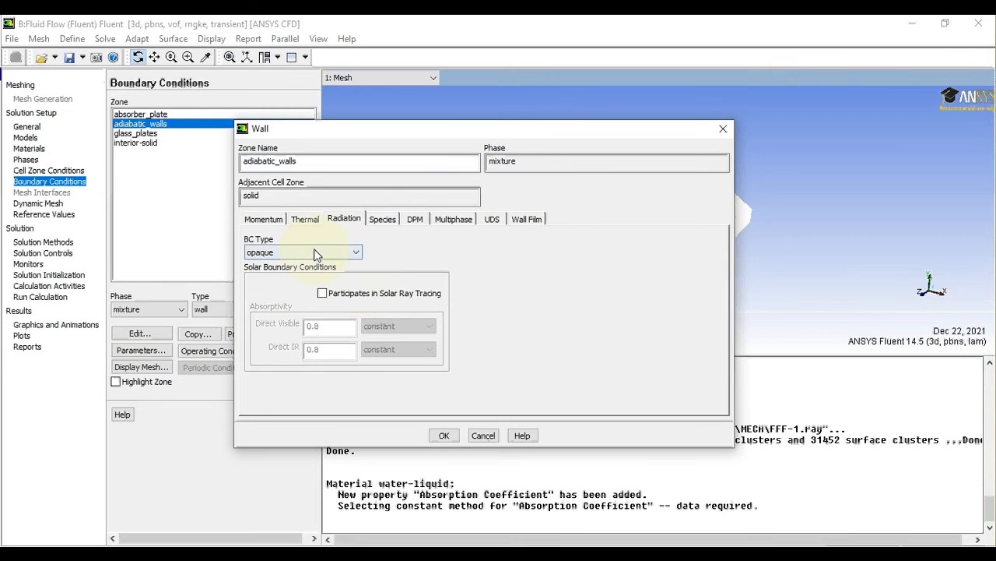
pyautogui.click(305, 219)
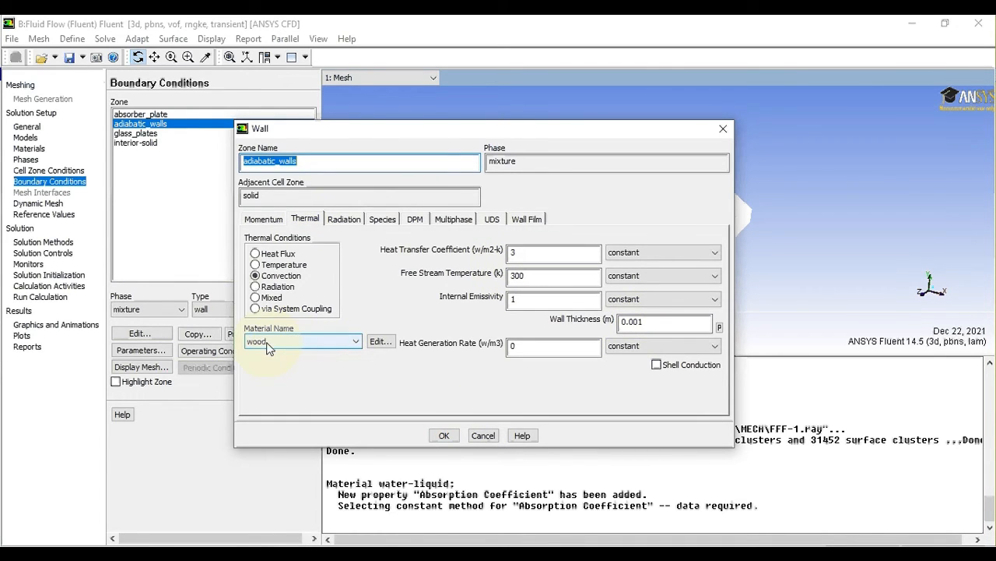
pyautogui.click(444, 436)
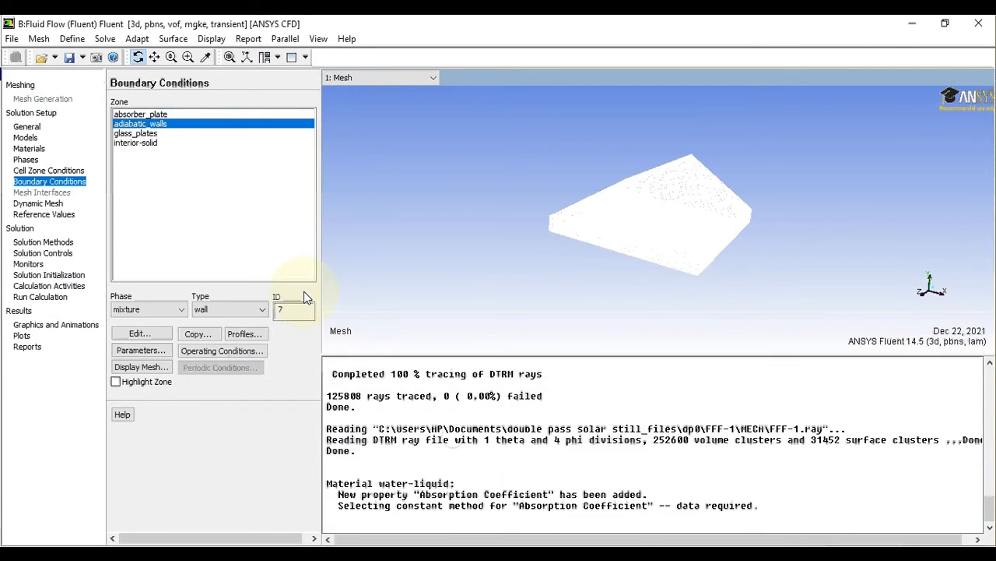
# Step: Assign glass as the material of the glass_plates boundary and set its wall thickness to 0.001 m
pyautogui.click(147, 134)
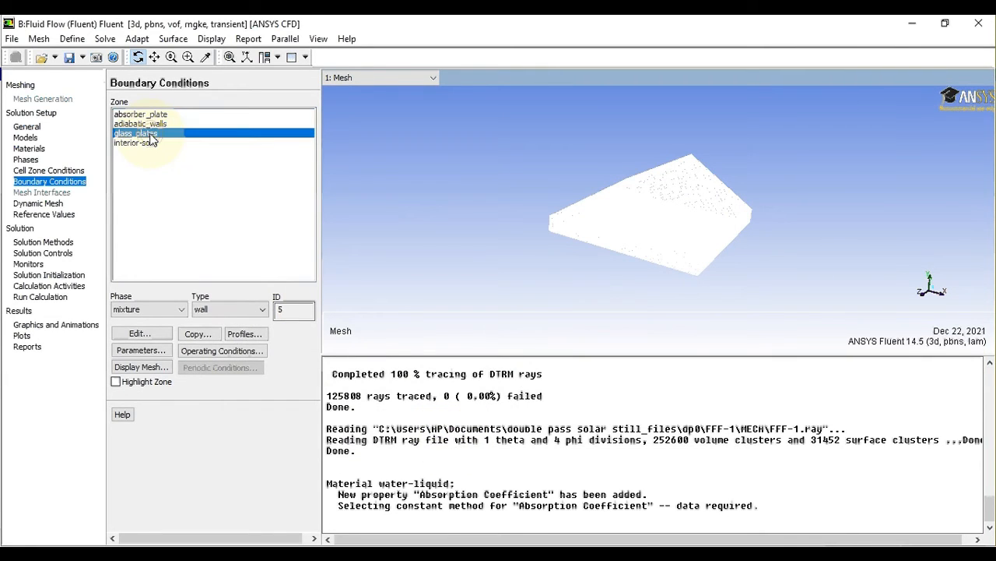
pyautogui.click(140, 334)
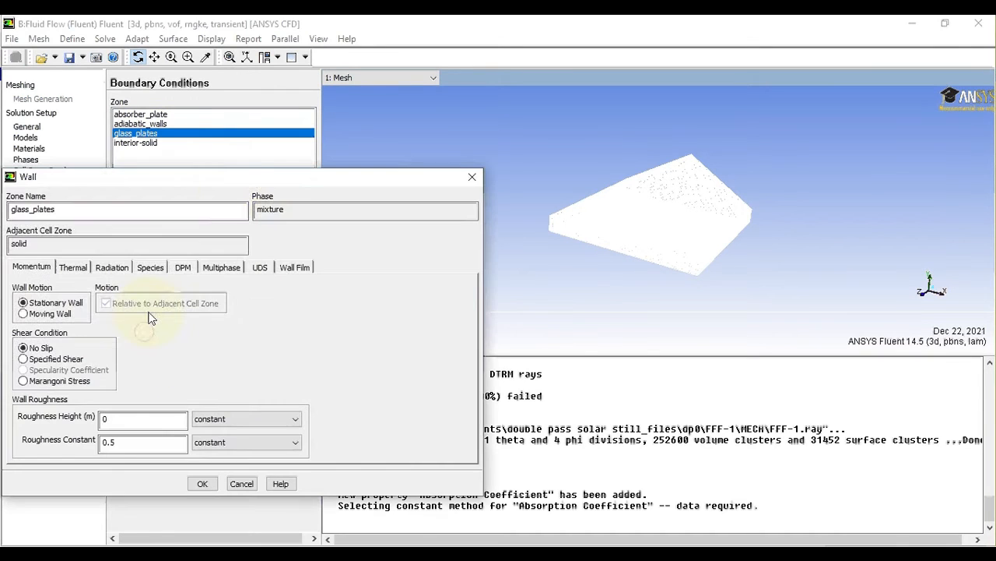
pyautogui.moveTo(230, 187); pyautogui.dragTo(435, 155)
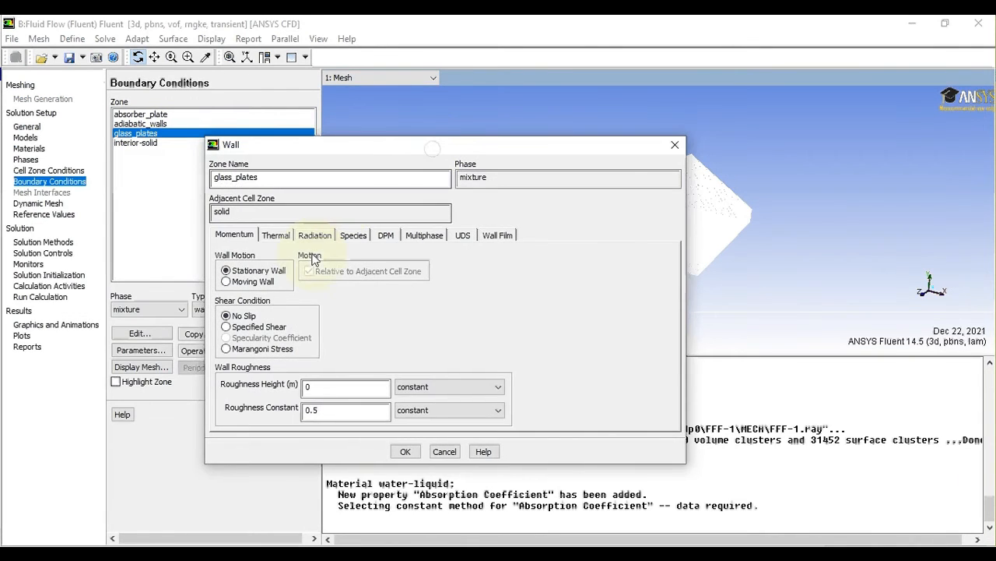
pyautogui.click(274, 234)
pyautogui.click(253, 360)
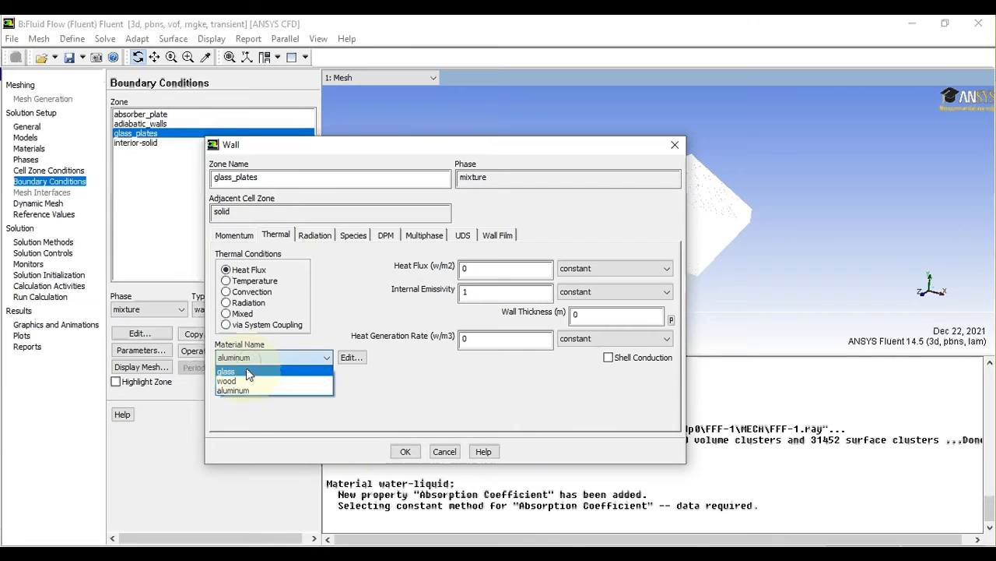
pyautogui.click(246, 369)
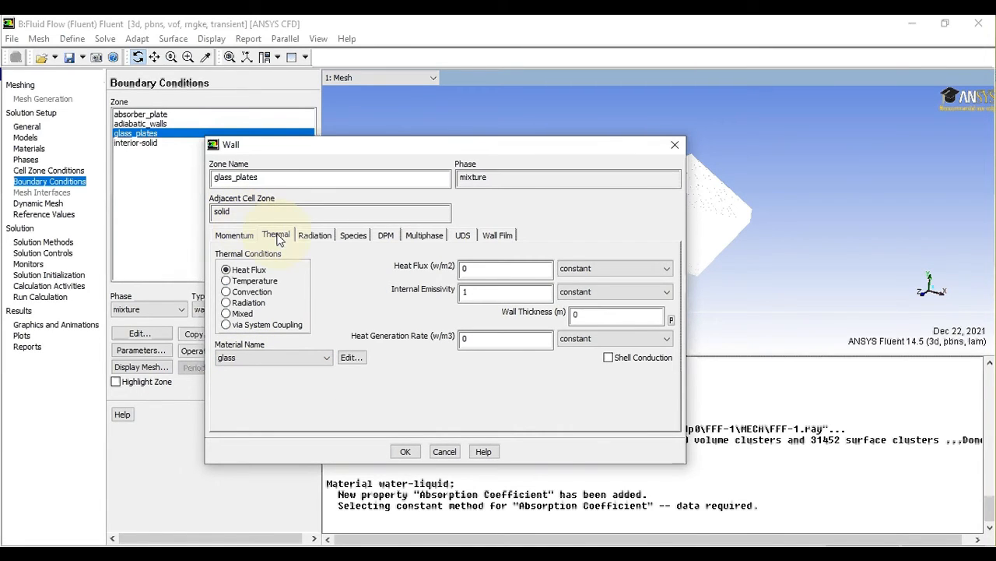
pyautogui.click(585, 319)
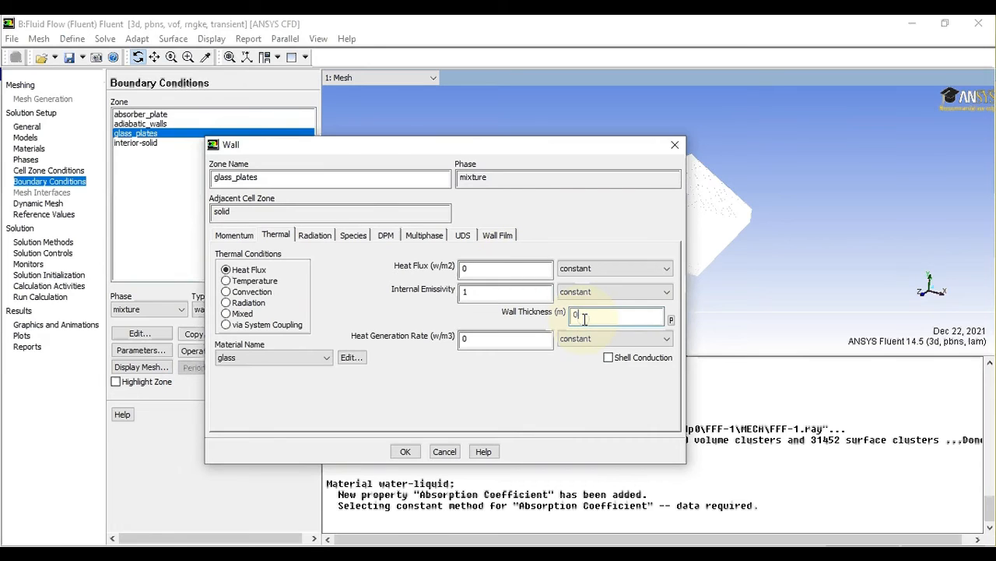
pyautogui.write('.001')
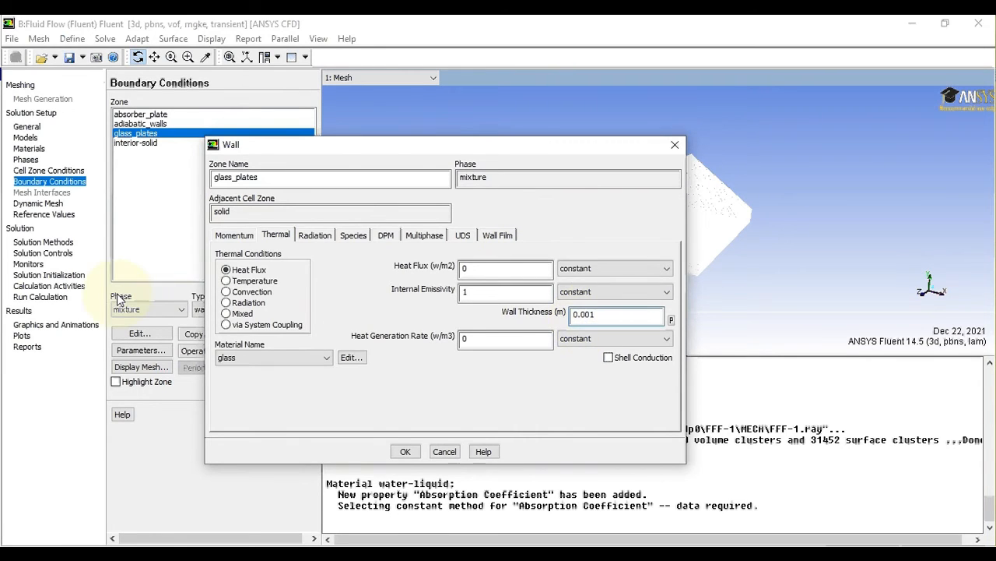
# Step: Set the radiation boundary type of glass_plates to semi-transparent and apply the wall settings
pyautogui.click(305, 236)
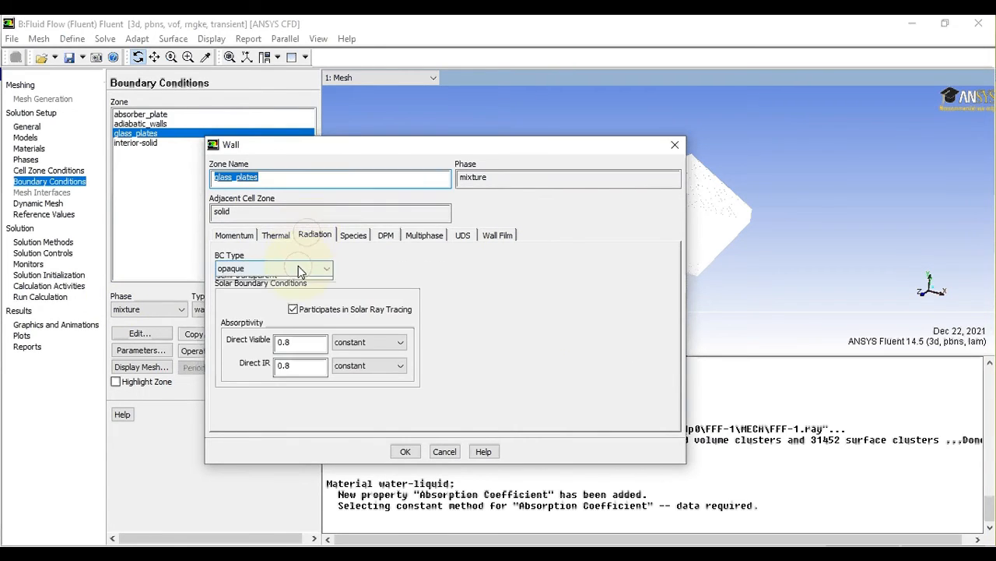
pyautogui.click(301, 268)
pyautogui.click(292, 293)
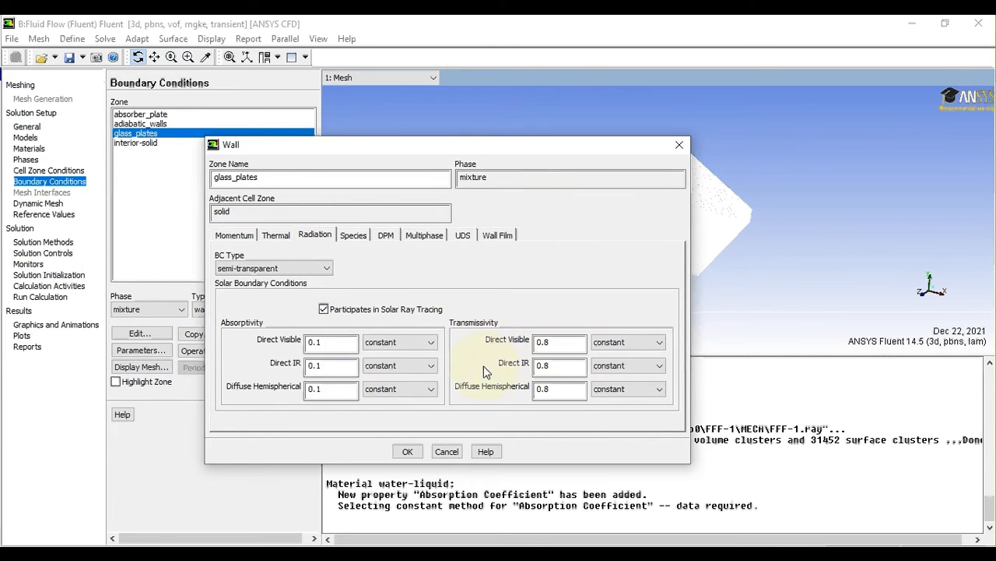
pyautogui.click(407, 452)
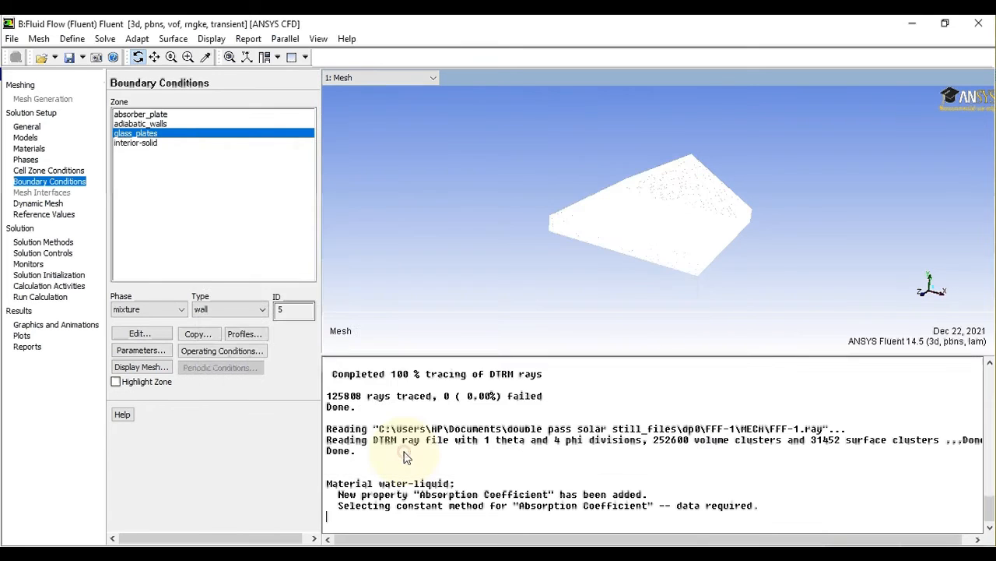
# Step: Review the thermal and radiation settings of the absorber_plate boundary
pyautogui.click(140, 115)
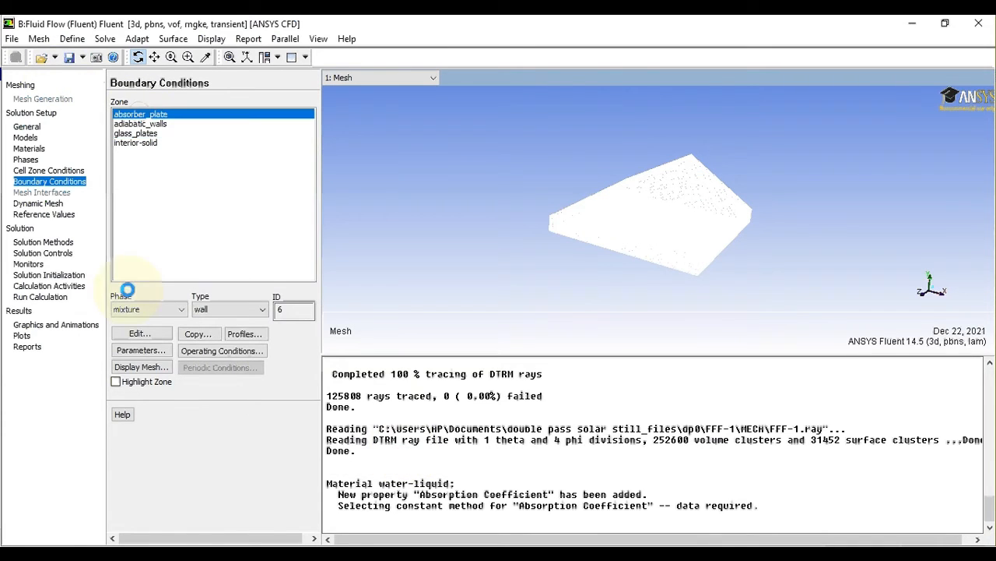
pyautogui.click(132, 332)
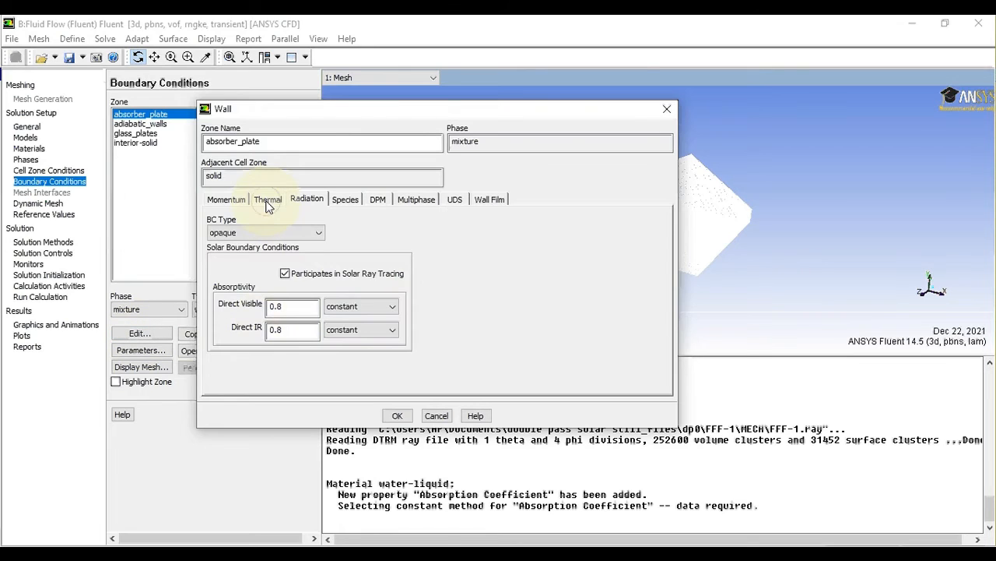
pyautogui.click(267, 201)
pyautogui.click(307, 204)
pyautogui.click(269, 201)
pyautogui.click(396, 417)
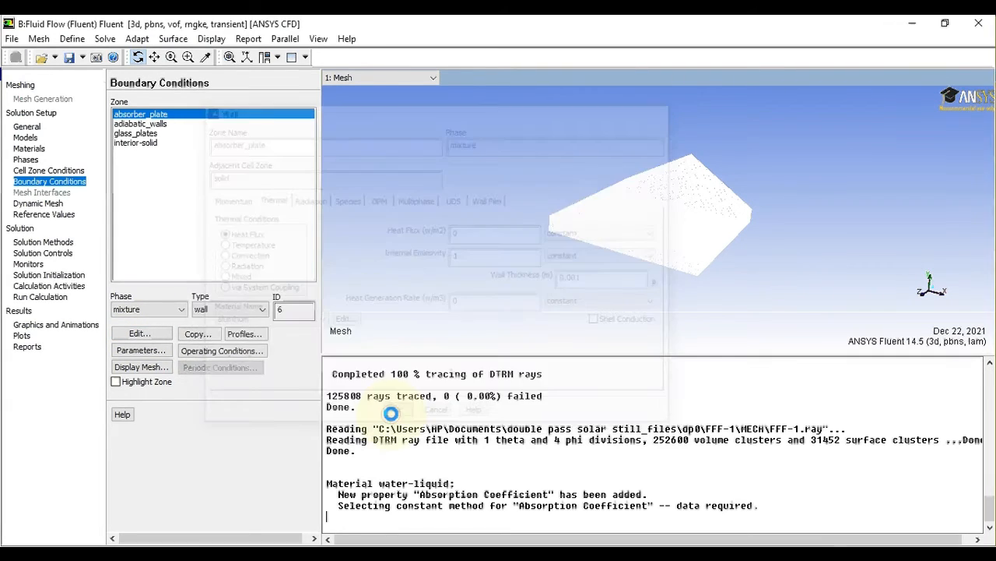
# Step: Review the thermal conditions and solar ray tracing settings of the adiabatic_walls boundary
pyautogui.click(144, 124)
pyautogui.click(154, 340)
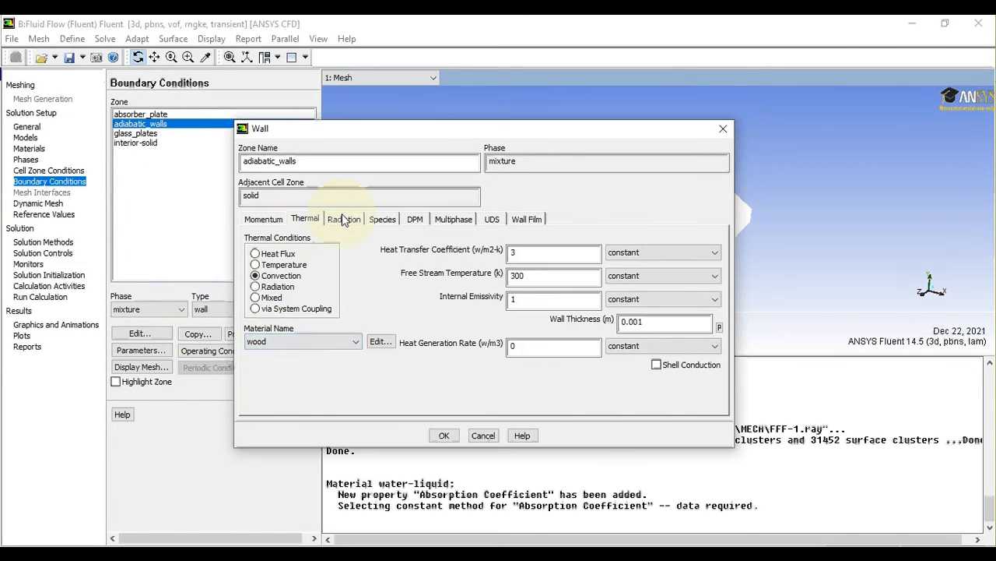
pyautogui.click(342, 216)
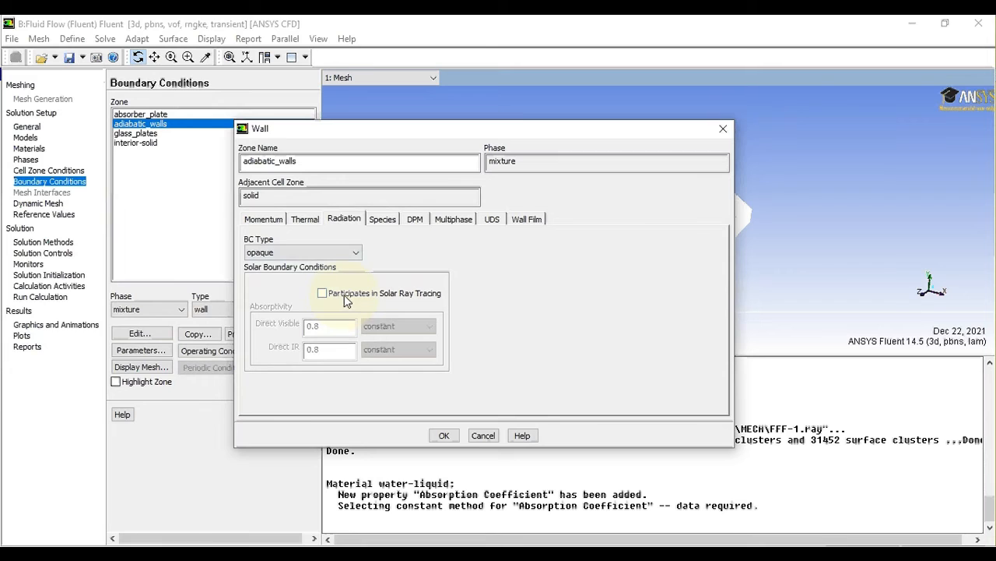
pyautogui.click(445, 435)
# Step: Review the radiation settings and thermal conditions of the glass_plates boundary, including its material and thickness
pyautogui.click(134, 133)
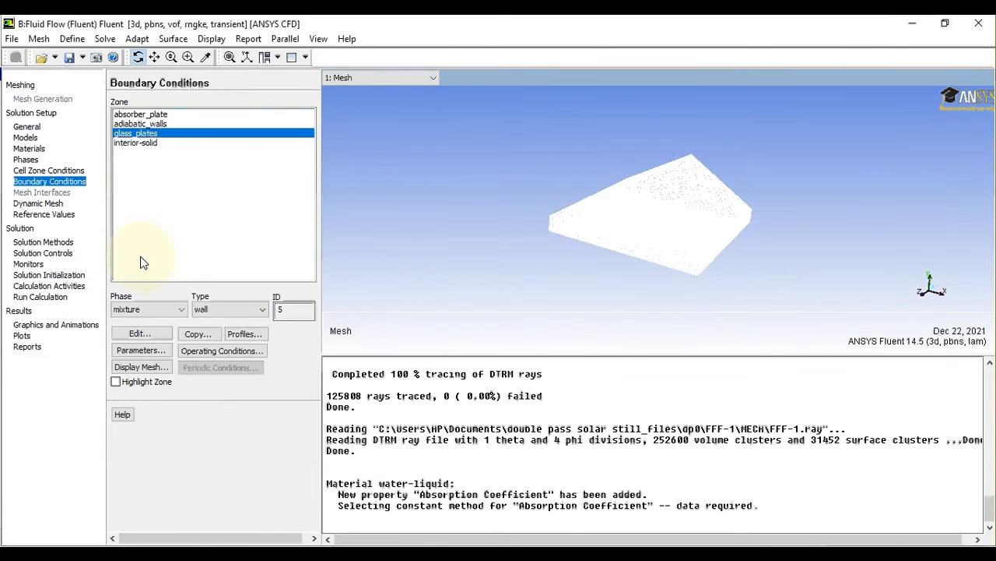
pyautogui.click(140, 333)
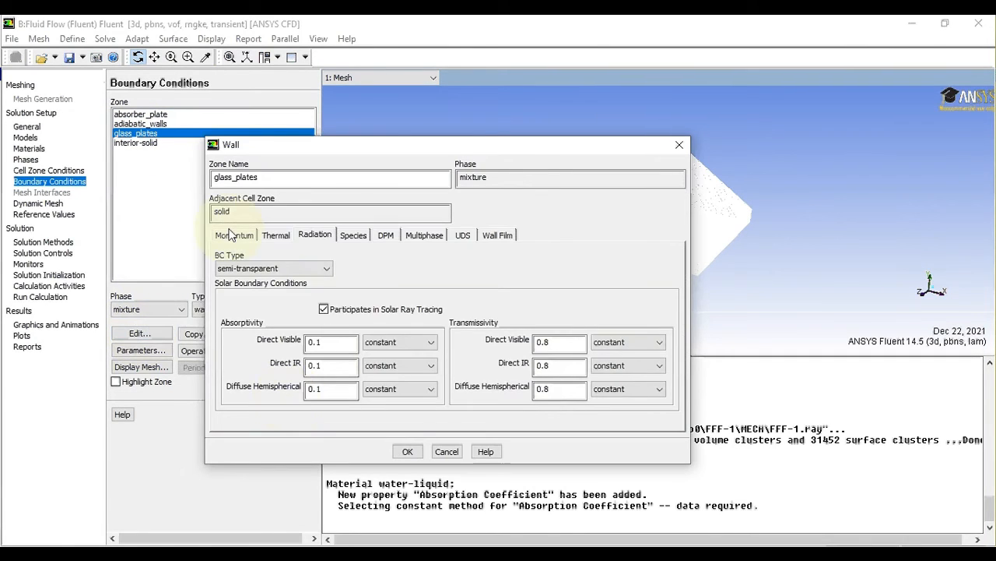
pyautogui.click(277, 235)
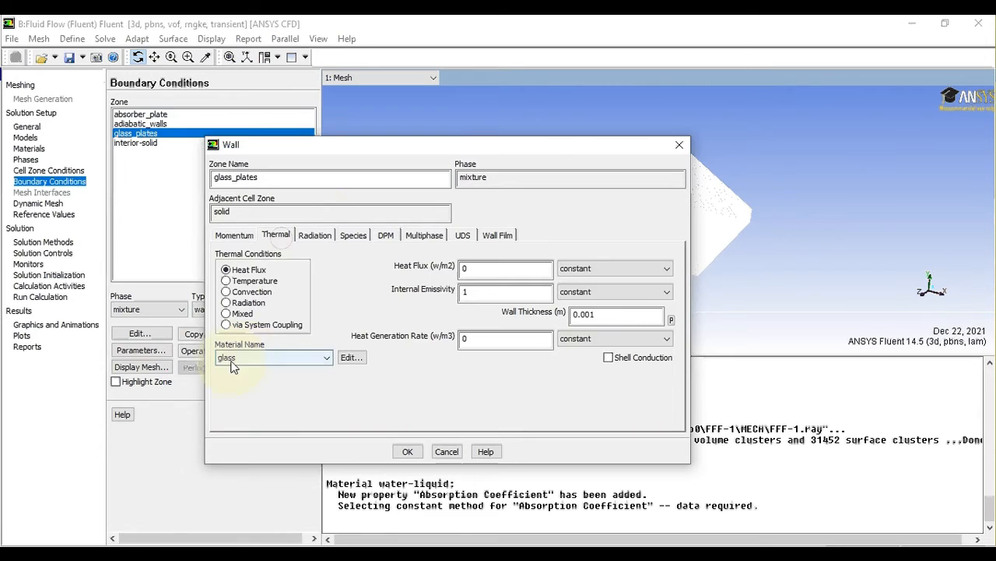
pyautogui.click(314, 234)
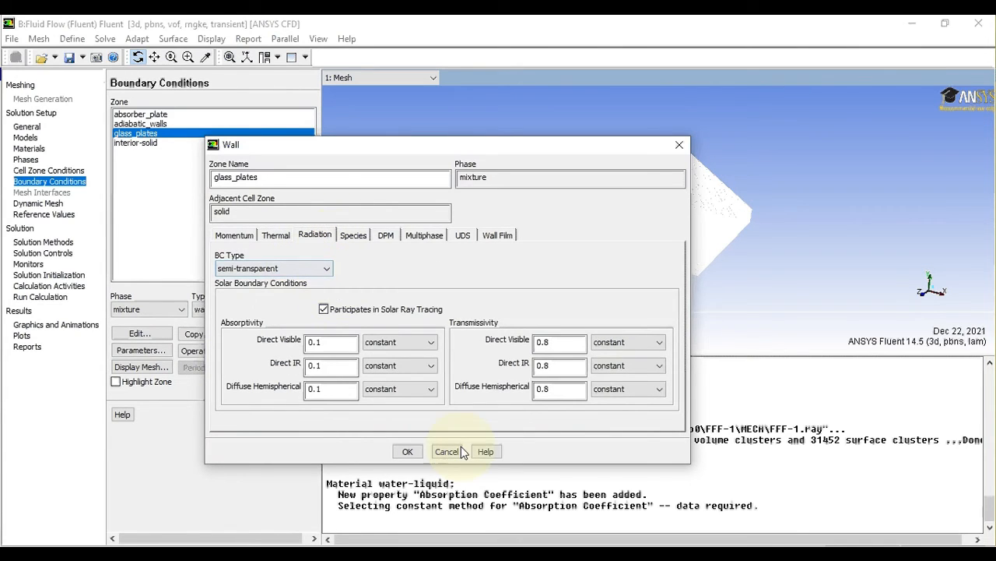
pyautogui.click(403, 451)
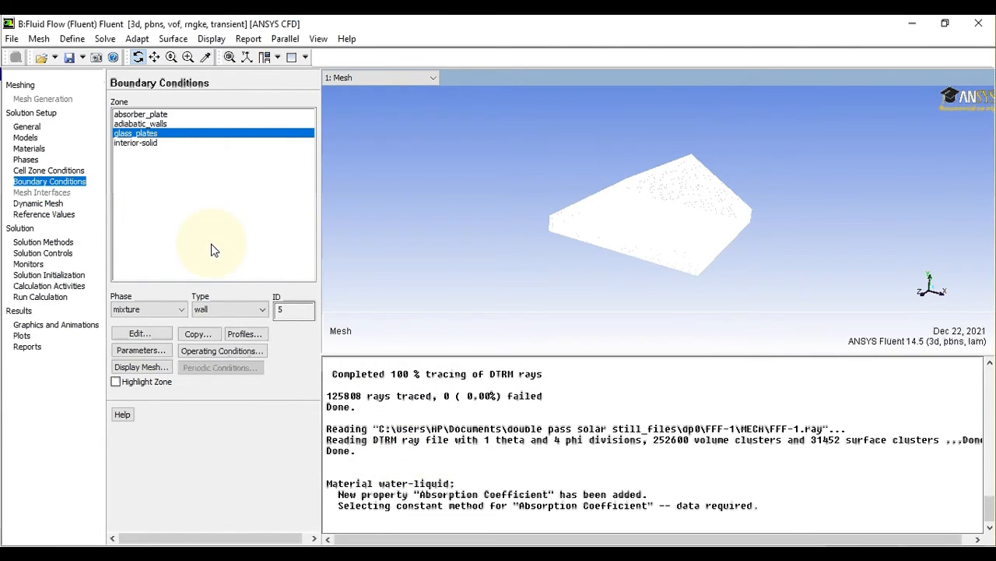
# Step: Mark the cells inside a hex adaption region spanning X 0 to 1 m, Y 0 to 0.045 m and Z 0 to 1 m
pyautogui.click(138, 39)
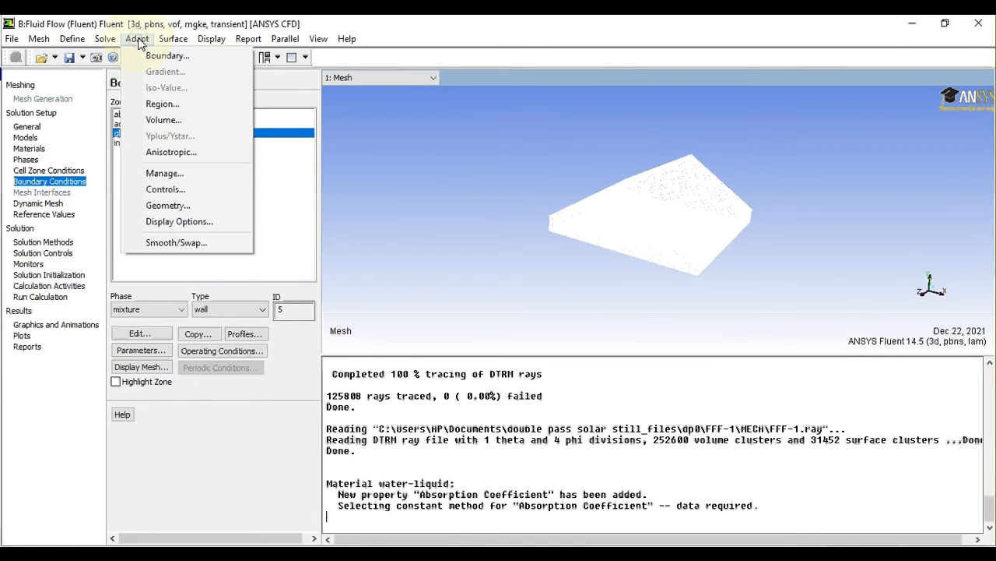
pyautogui.click(154, 108)
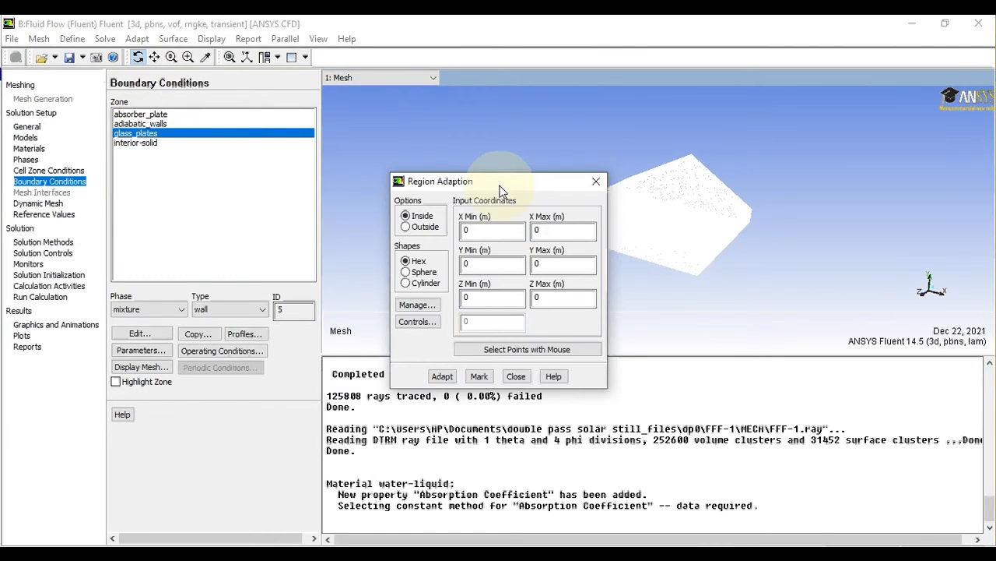
pyautogui.moveTo(504, 182); pyautogui.dragTo(360, 166)
pyautogui.click(349, 215)
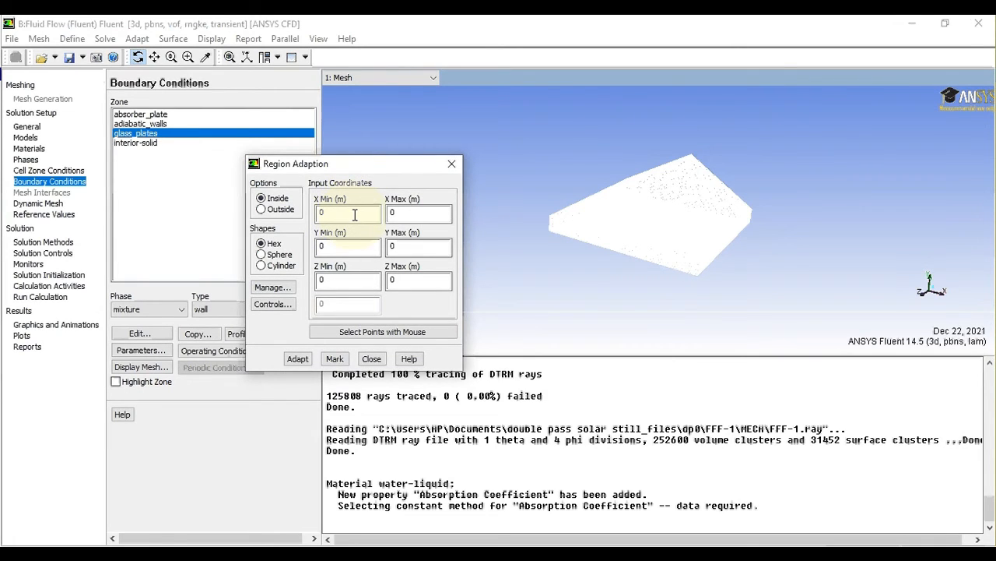
pyautogui.doubleClick(415, 219)
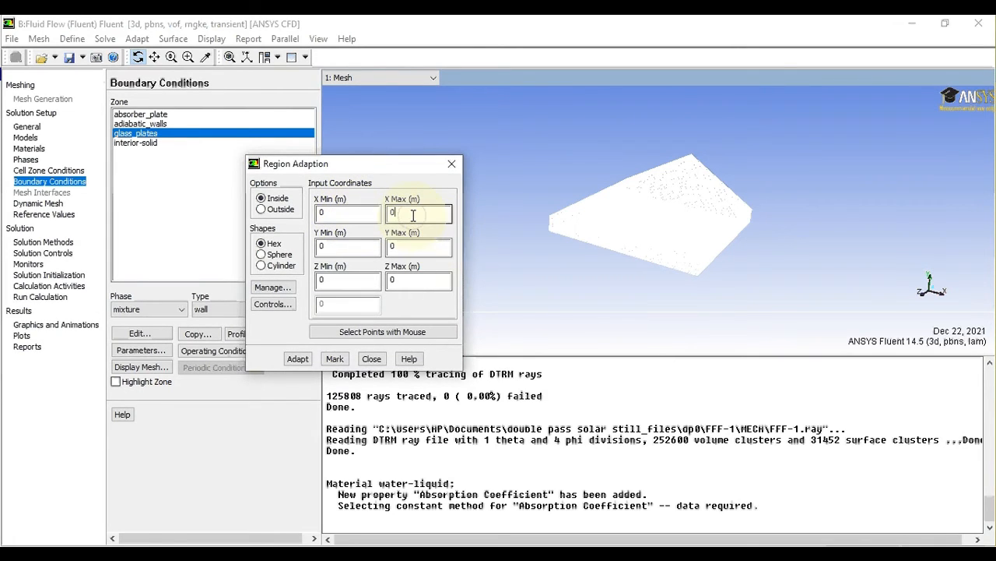
pyautogui.write('1')
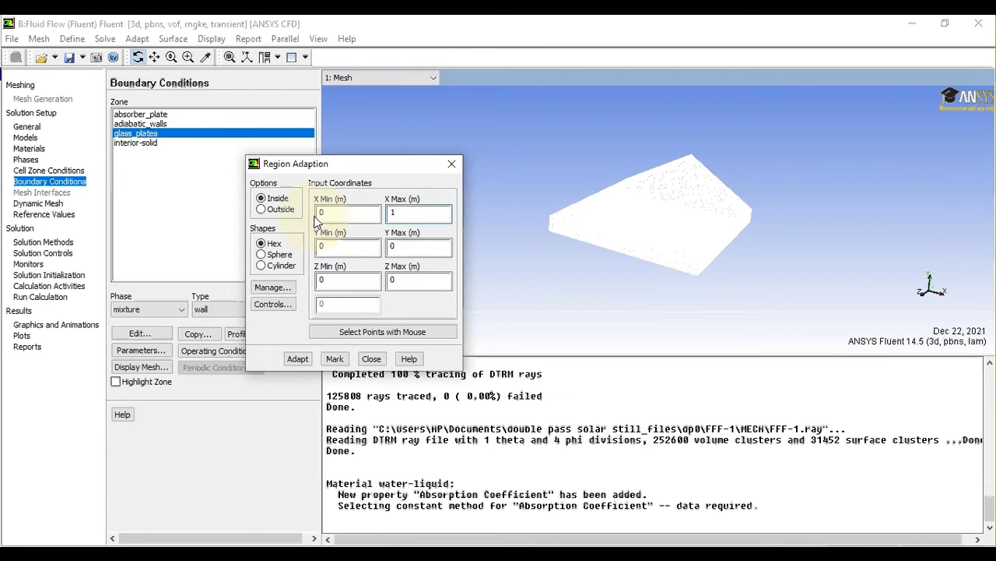
pyautogui.click(400, 248)
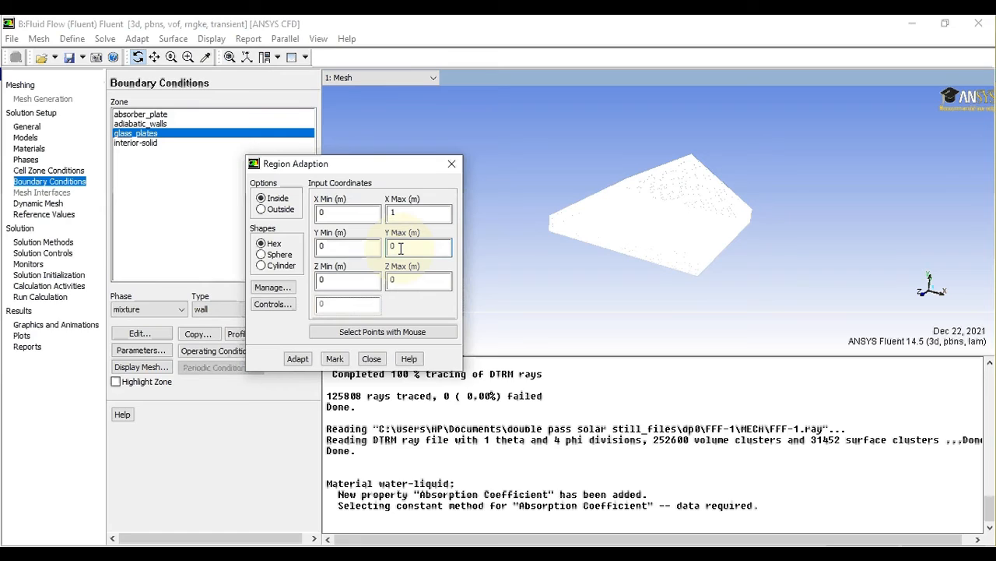
pyautogui.write('.045')
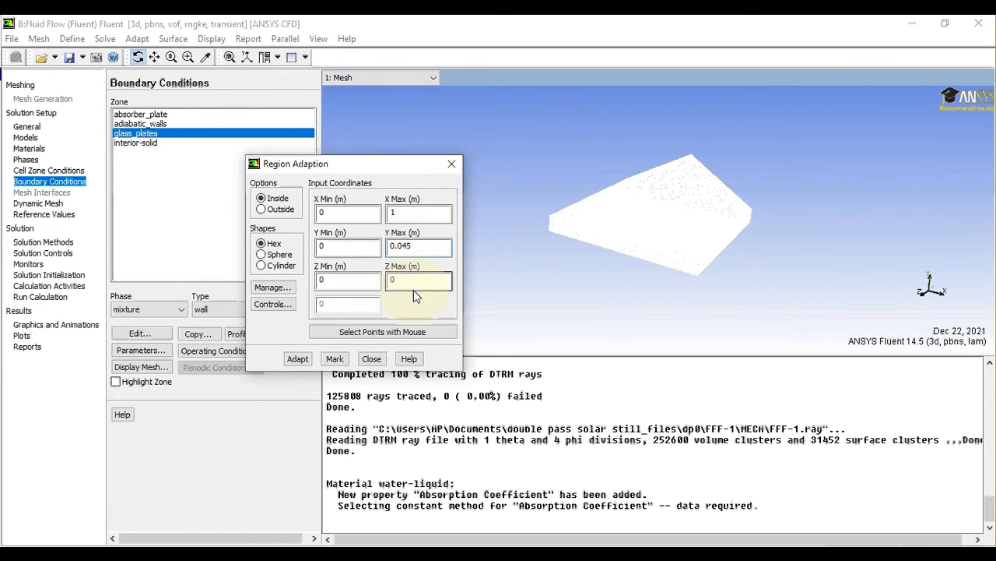
pyautogui.press('Tab')
pyautogui.write('1')
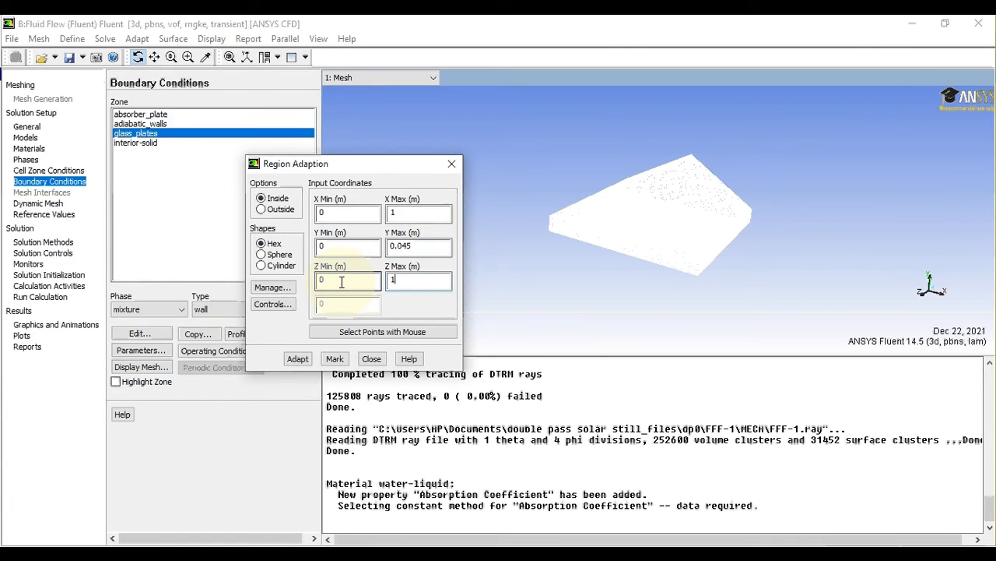
pyautogui.click(337, 360)
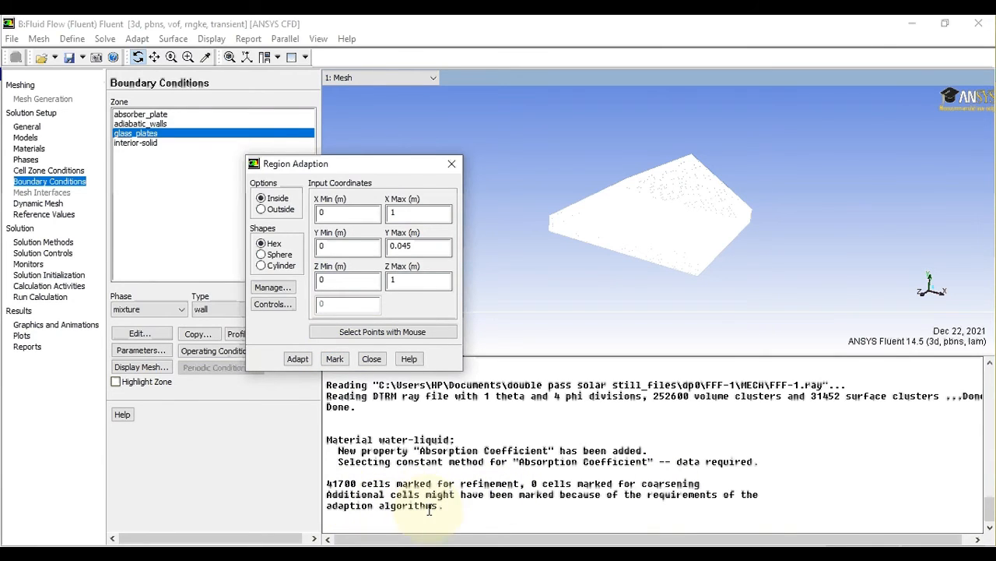
# Step: Display the marked cells of the hexahedron-r0 adaption register in the graphics view
pyautogui.click(274, 287)
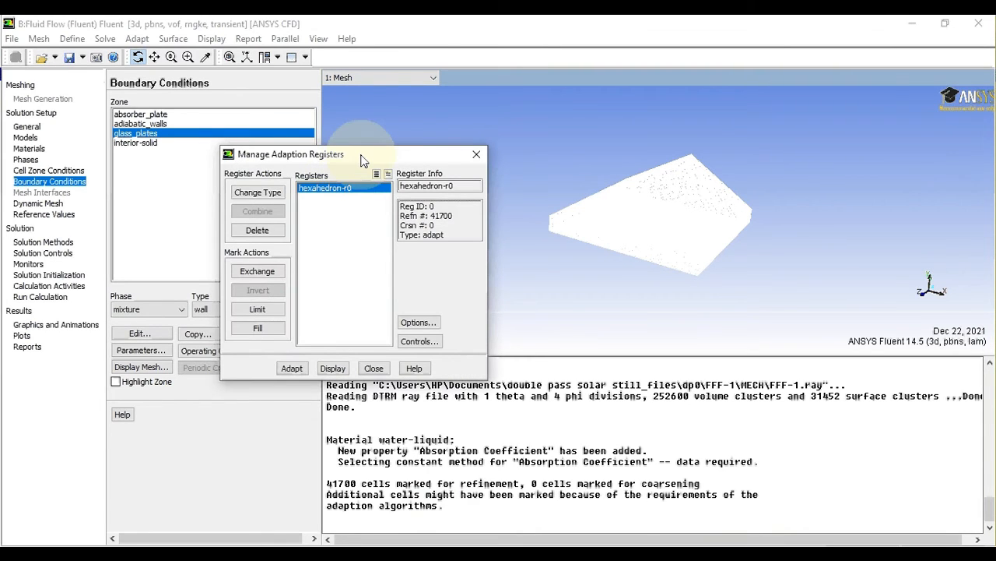
pyautogui.moveTo(360, 159); pyautogui.dragTo(412, 148)
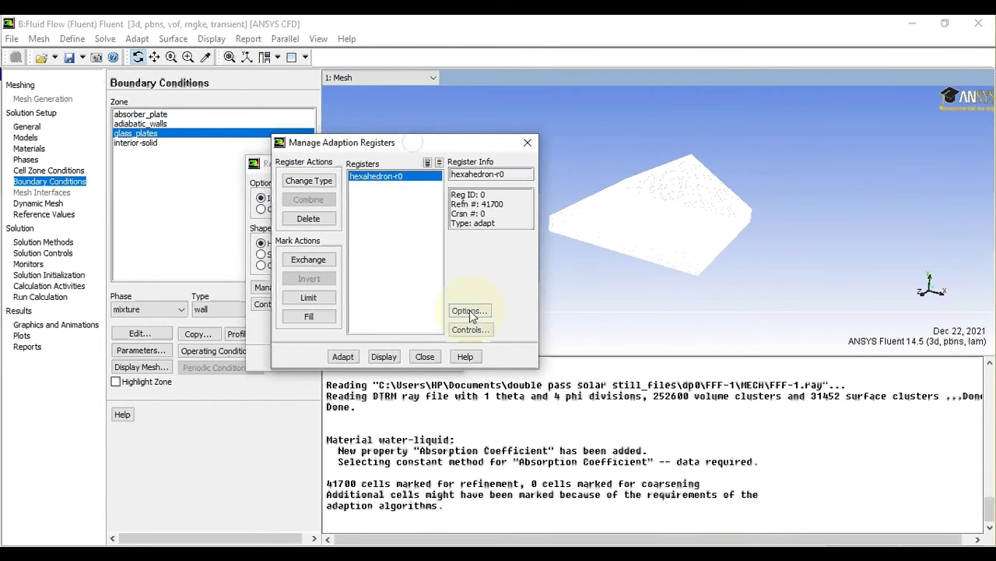
pyautogui.click(384, 357)
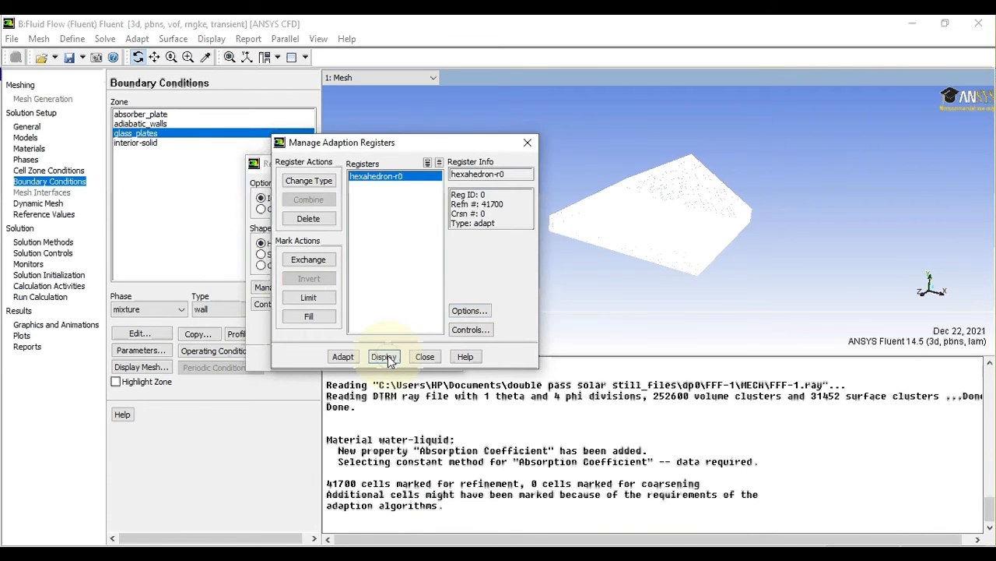
# Step: Set the adaption display to draw the mesh with all edges on the three wall surfaces, filled, with wireframe for refine and coarsen markings
pyautogui.click(467, 312)
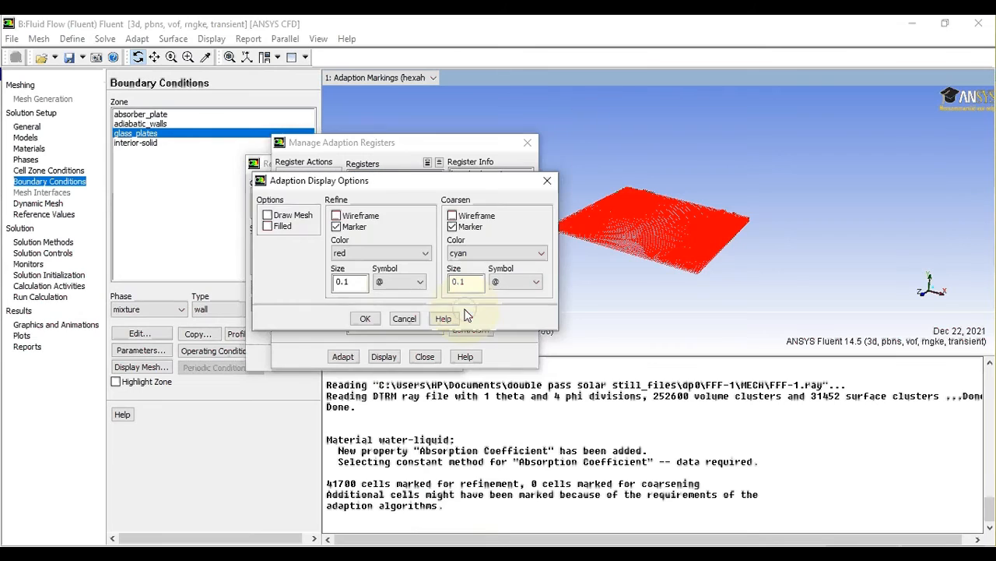
pyautogui.click(268, 217)
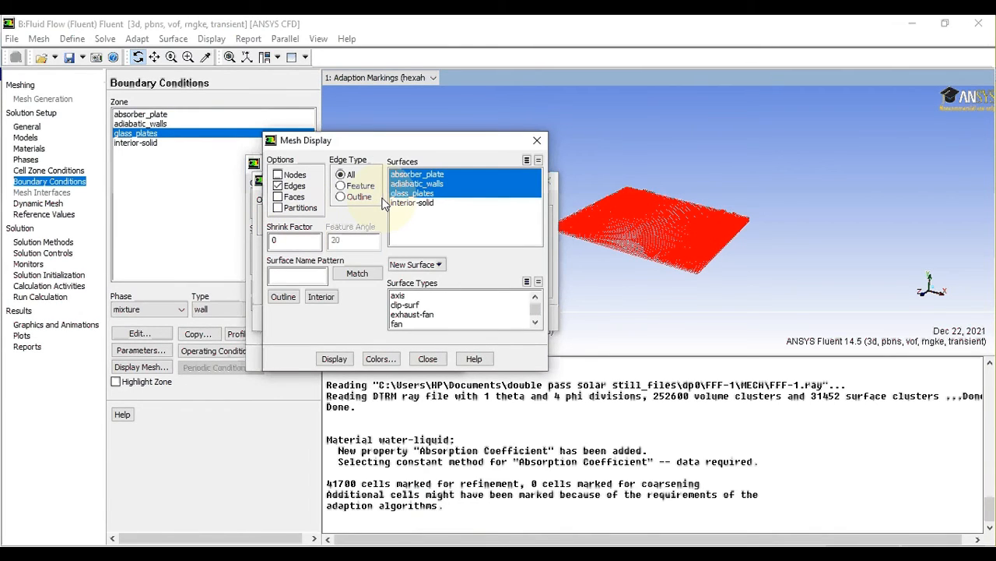
pyautogui.click(334, 359)
pyautogui.click(428, 359)
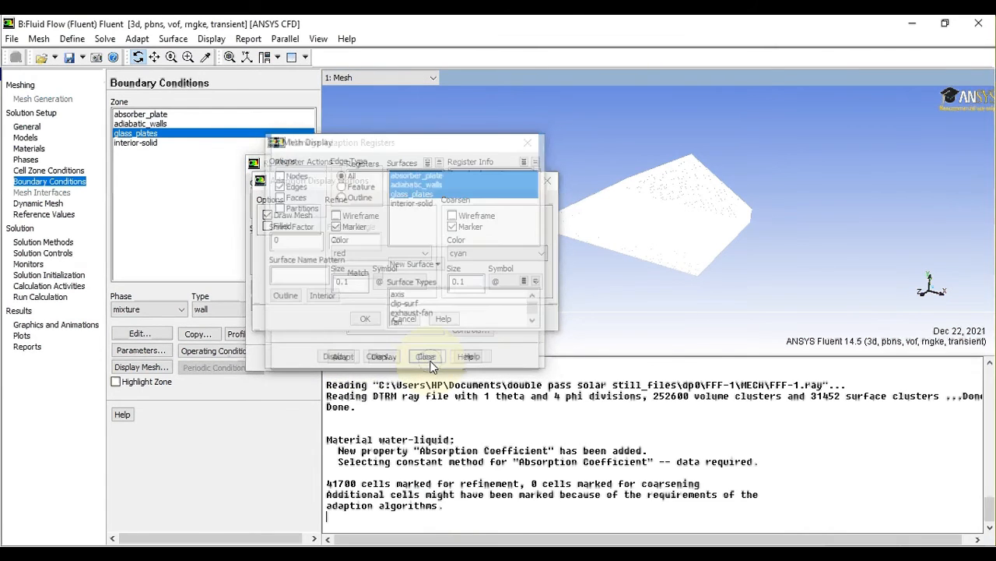
pyautogui.click(337, 216)
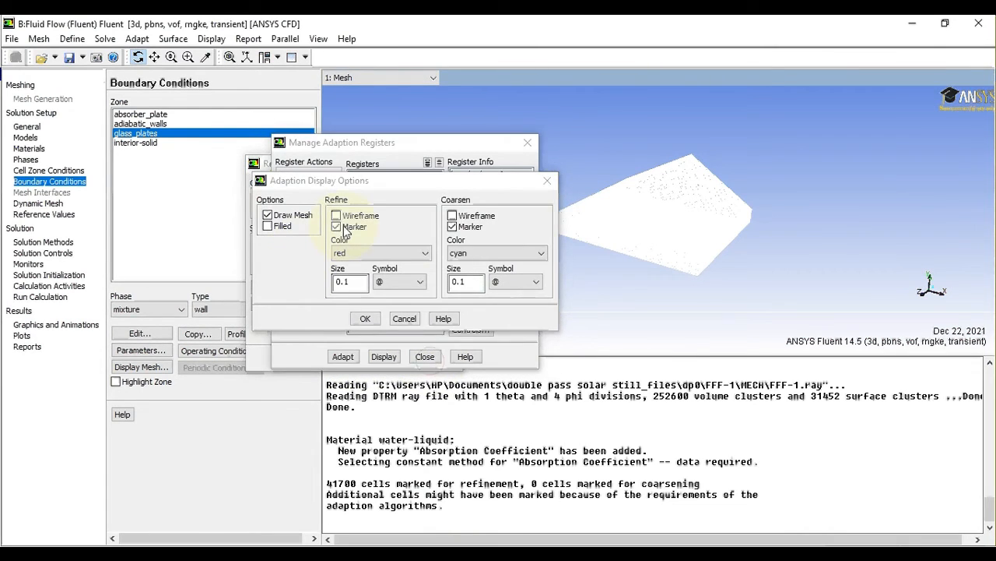
pyautogui.click(453, 216)
pyautogui.click(267, 225)
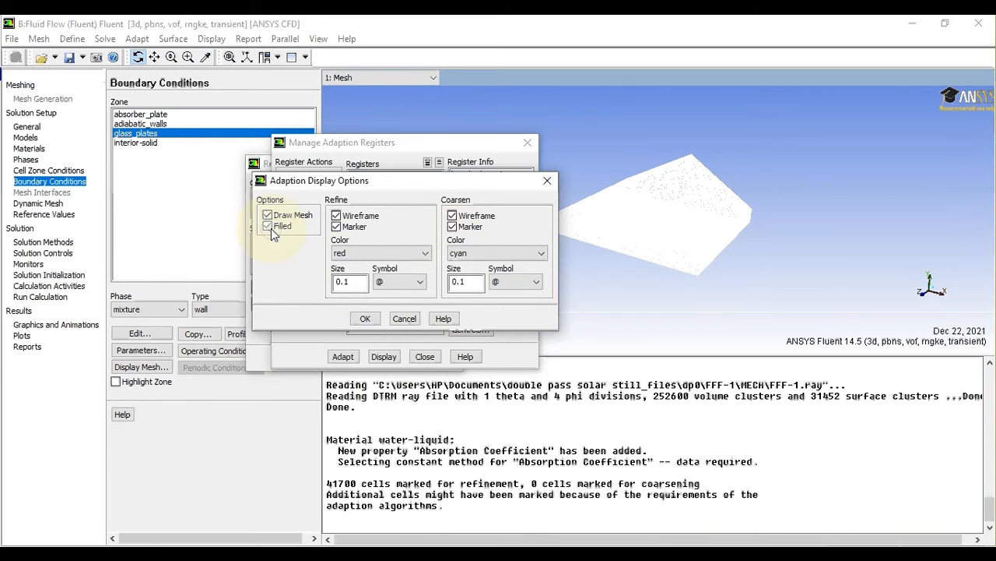
pyautogui.click(367, 319)
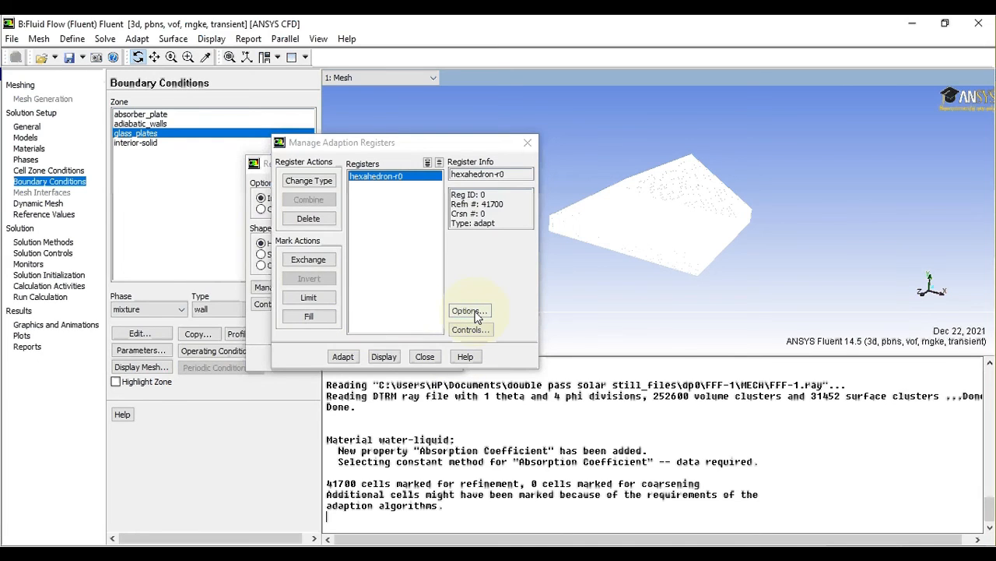
# Step: Redisplay the marked region together with the mesh, close the adaption dialogs and inspect the marked bottom layer up close
pyautogui.click(384, 357)
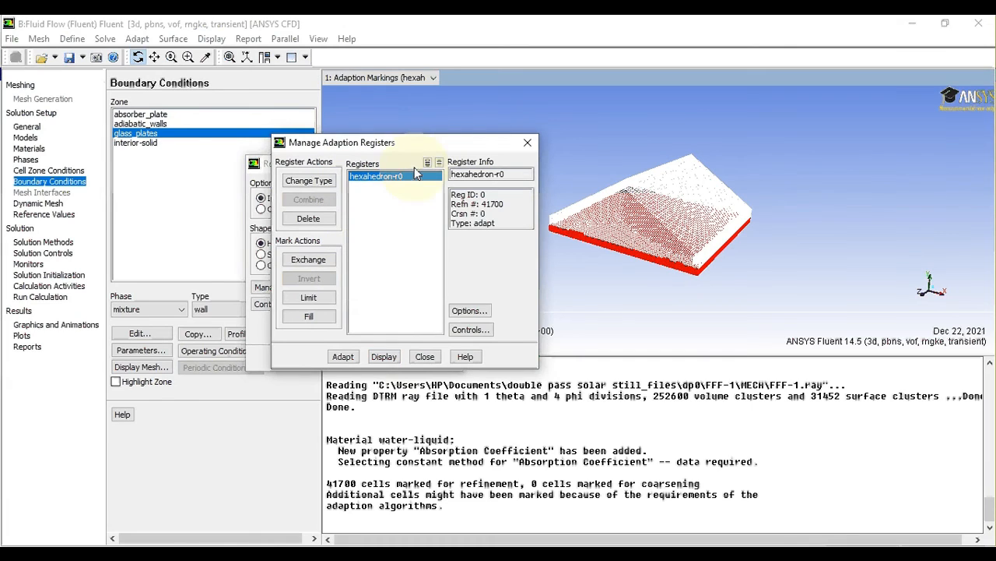
pyautogui.click(425, 357)
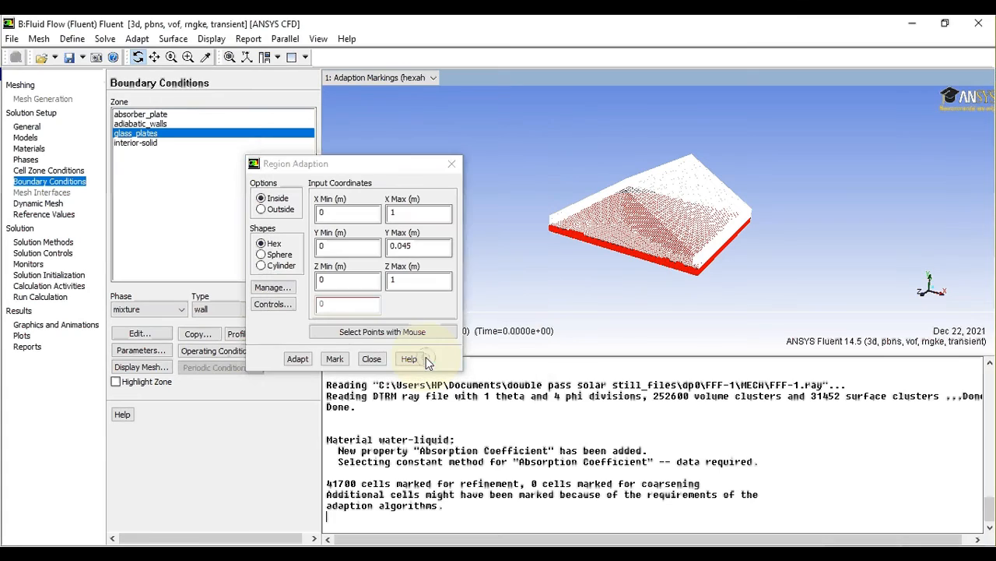
pyautogui.click(371, 359)
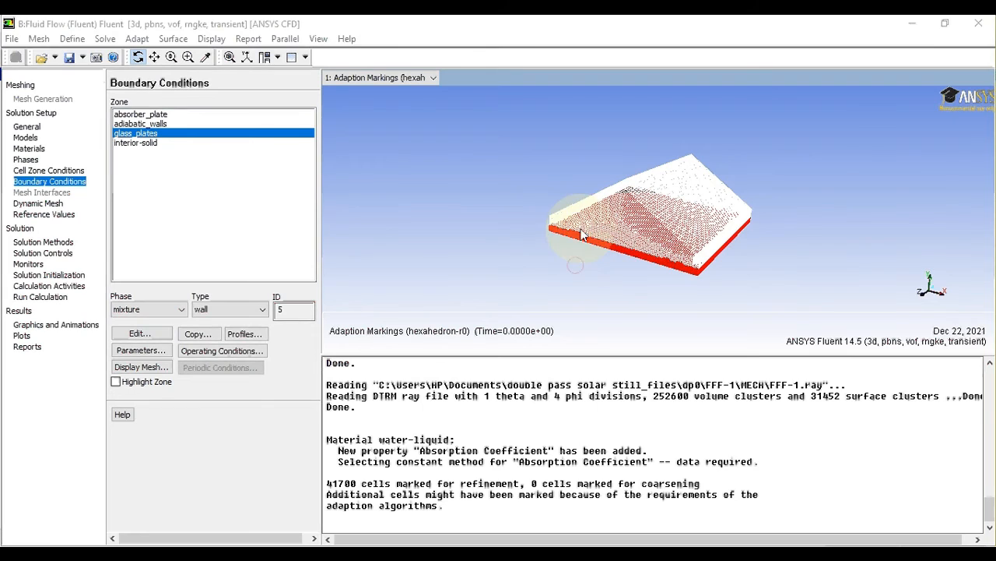
pyautogui.moveTo(580, 225); pyautogui.dragTo(543, 205)
pyautogui.moveTo(542, 204); pyautogui.dragTo(717, 281, button='middle')
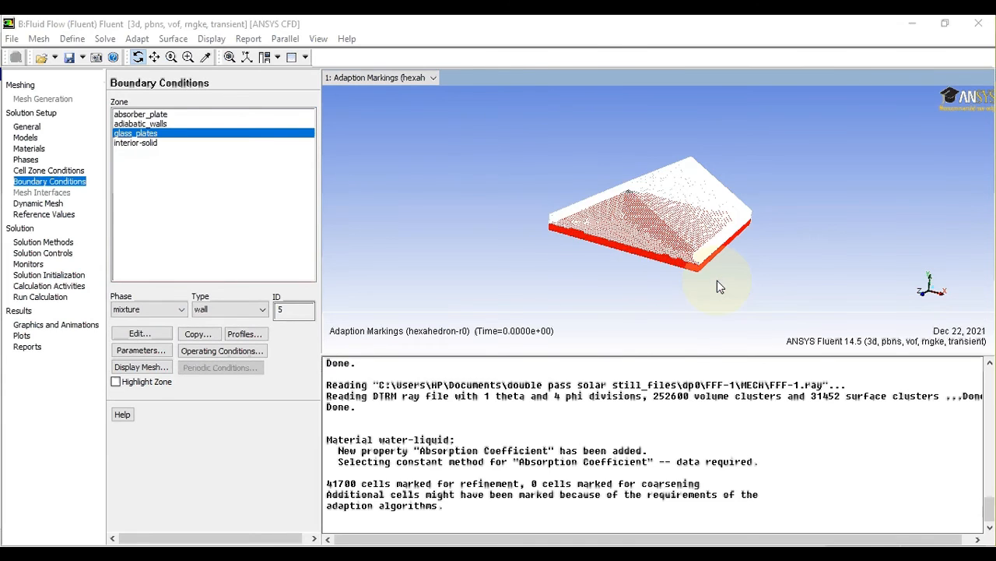
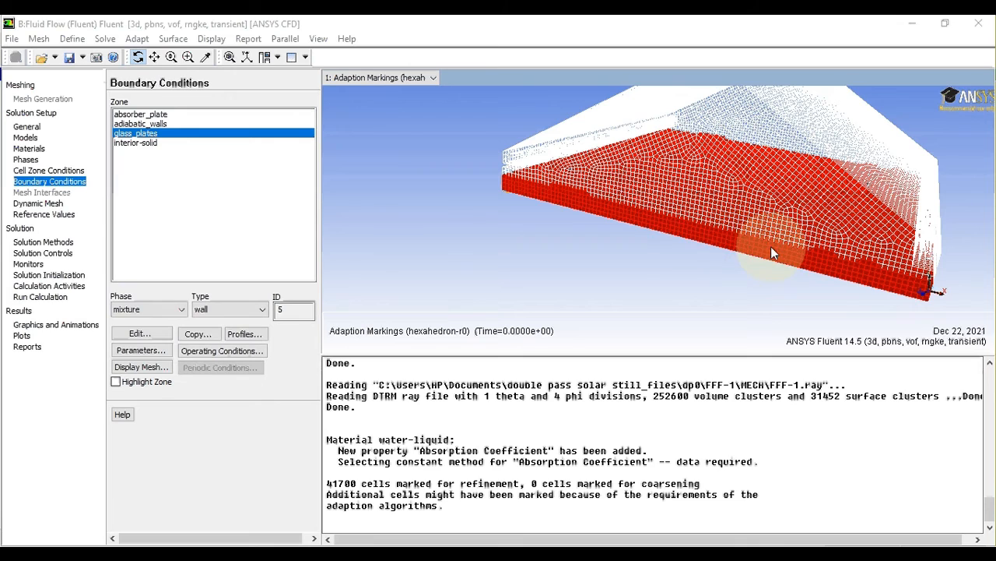
# Step: Review the region adaption register and its number of marked cells, and fit the whole model in view
pyautogui.click(137, 38)
pyautogui.click(162, 106)
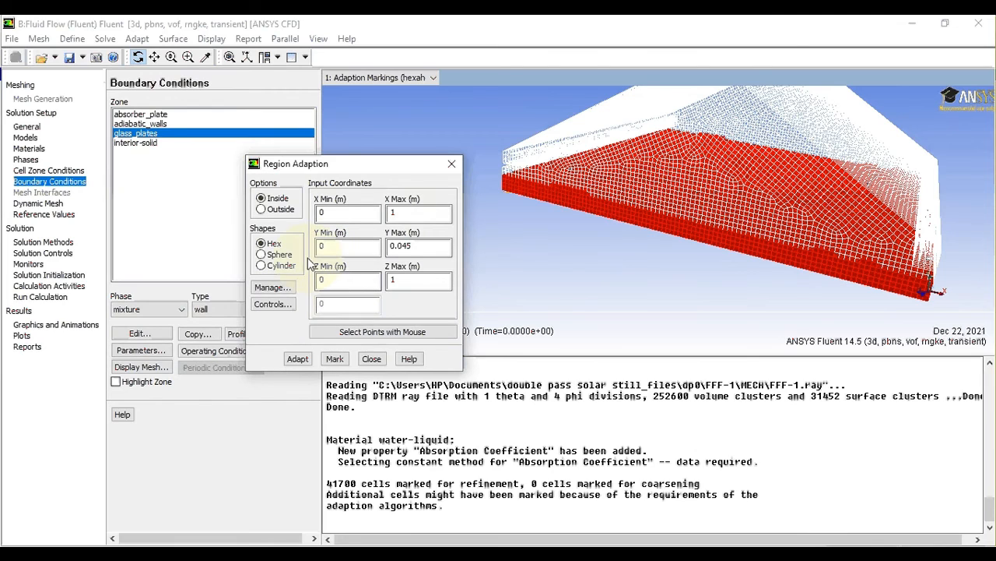
pyautogui.click(274, 287)
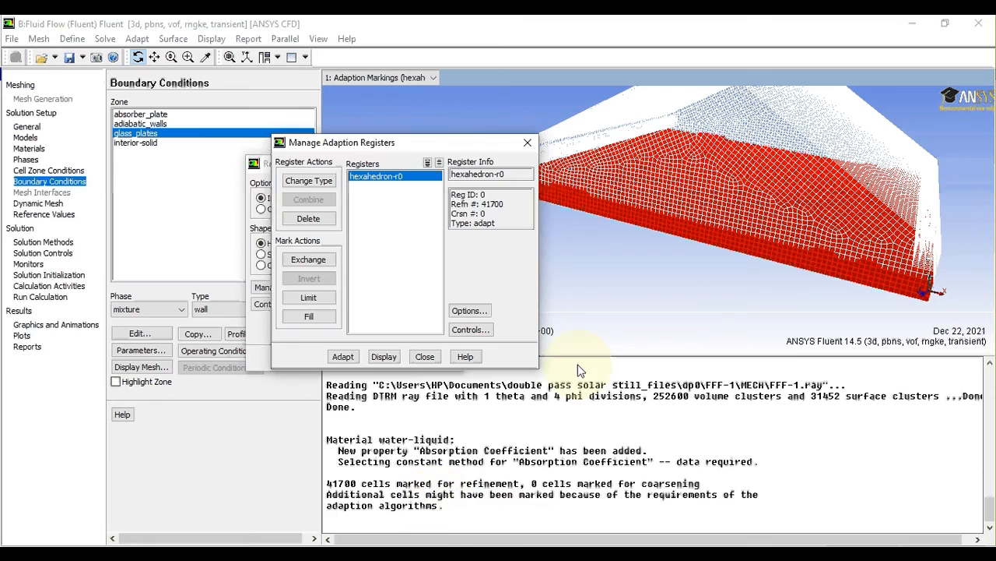
pyautogui.moveTo(327, 484); pyautogui.dragTo(357, 483)
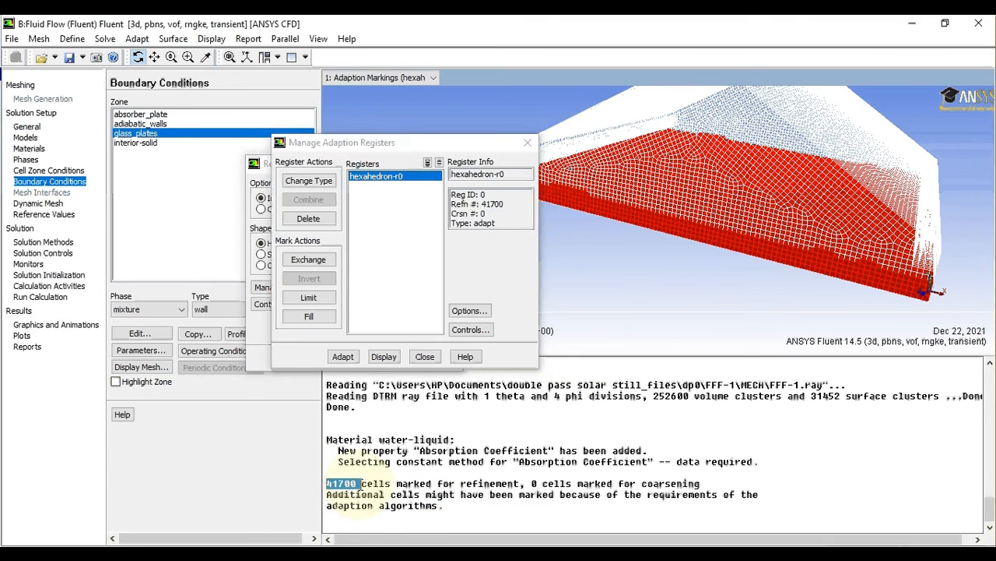
pyautogui.click(645, 234)
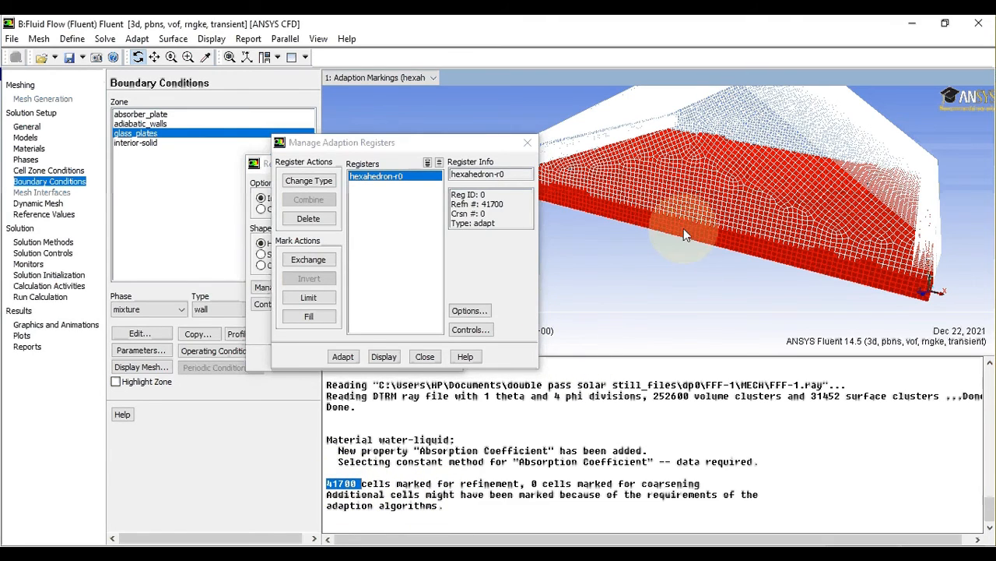
pyautogui.click(424, 356)
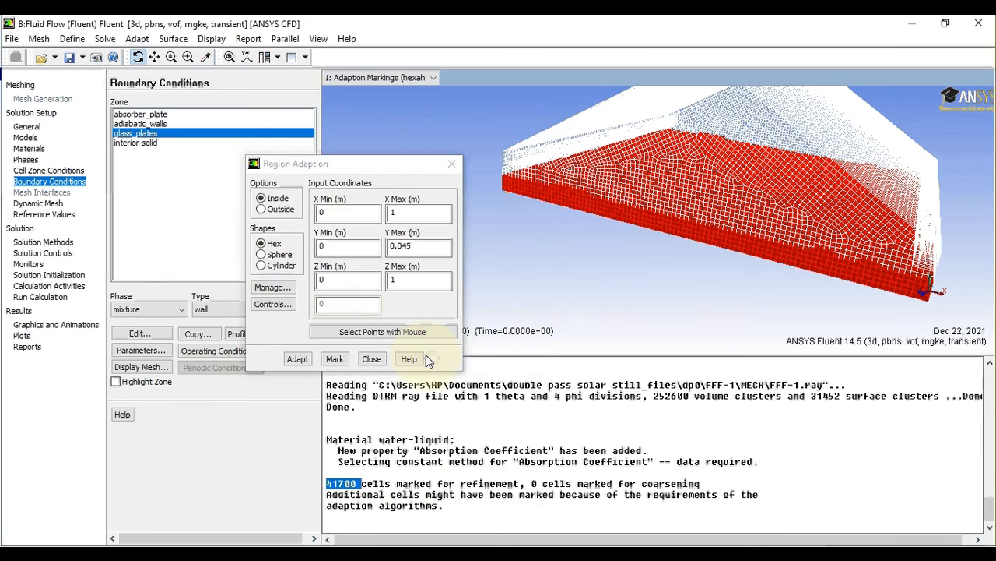
pyautogui.click(372, 359)
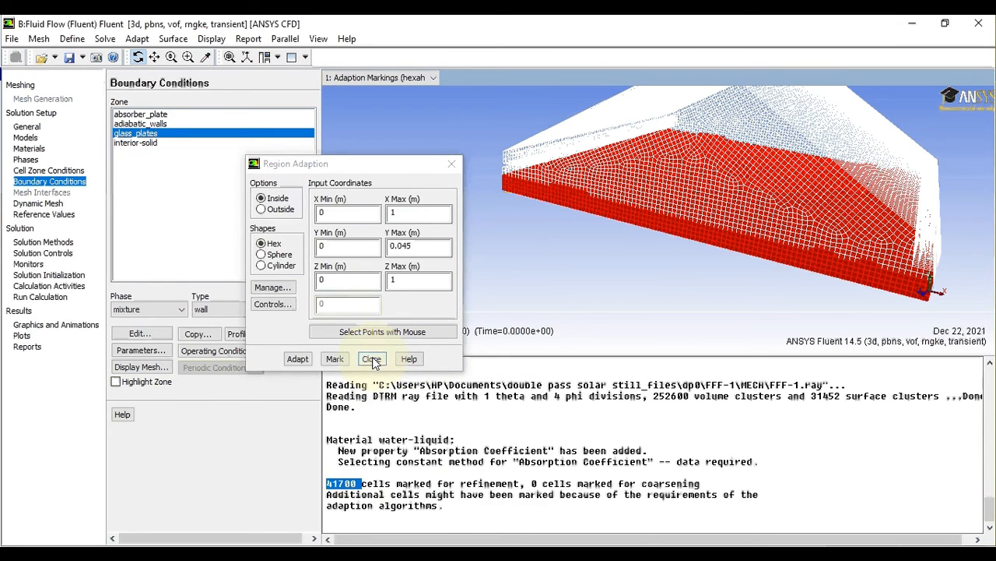
pyautogui.click(230, 57)
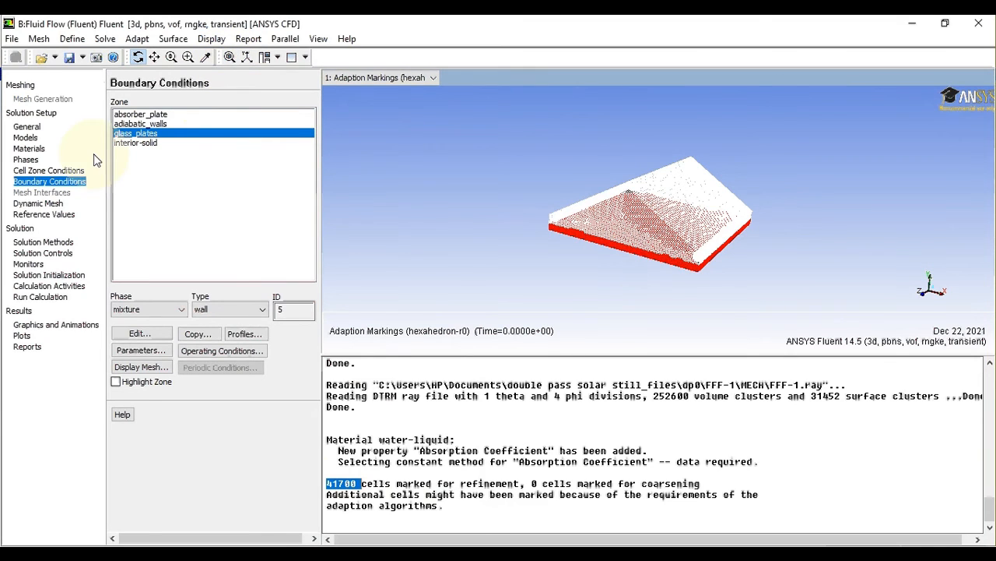
# Step: Review the dynamic mesh, reference values, solution methods and solution controls, ending at the solution initialization settings
pyautogui.click(37, 204)
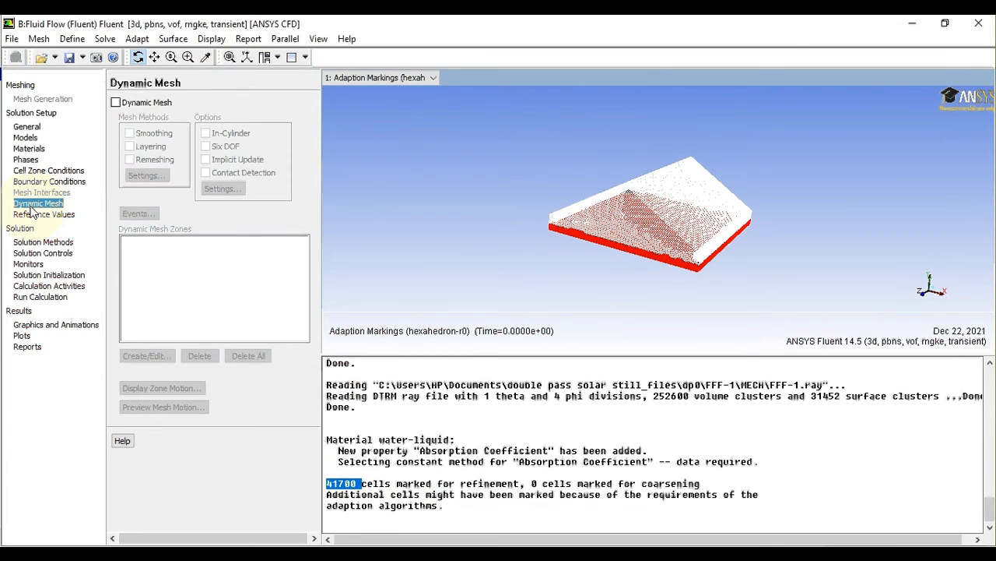
pyautogui.click(32, 216)
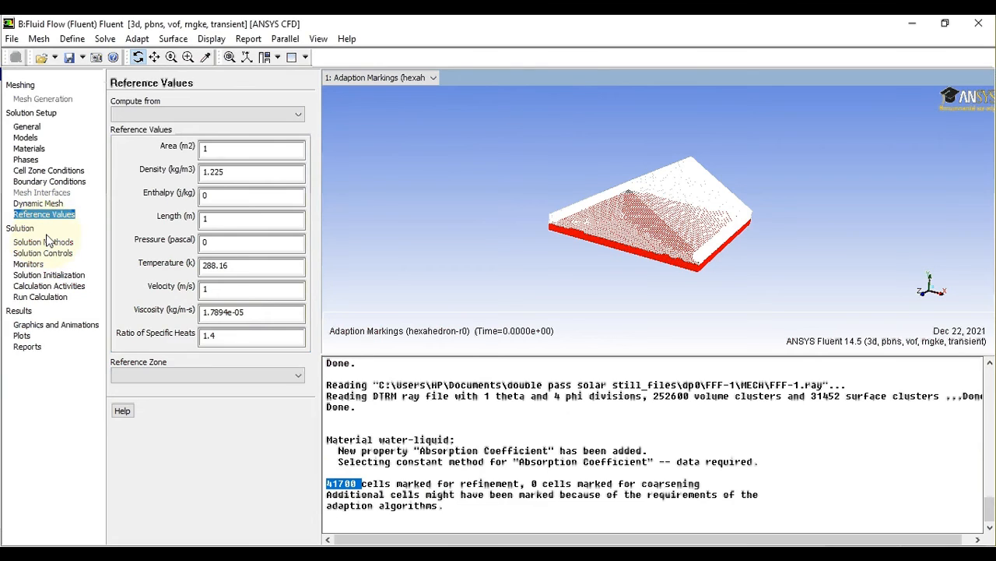
pyautogui.click(46, 242)
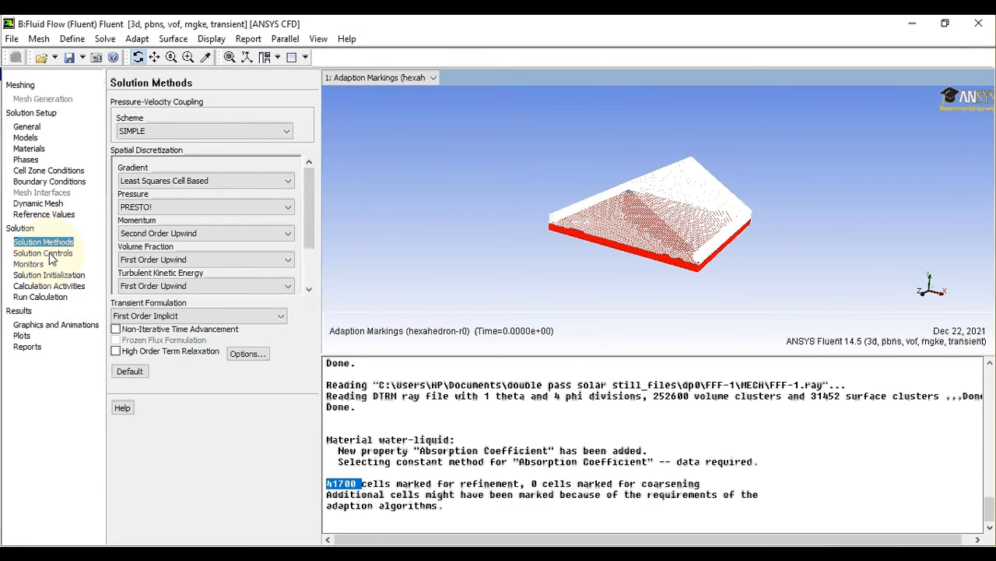
pyautogui.click(47, 253)
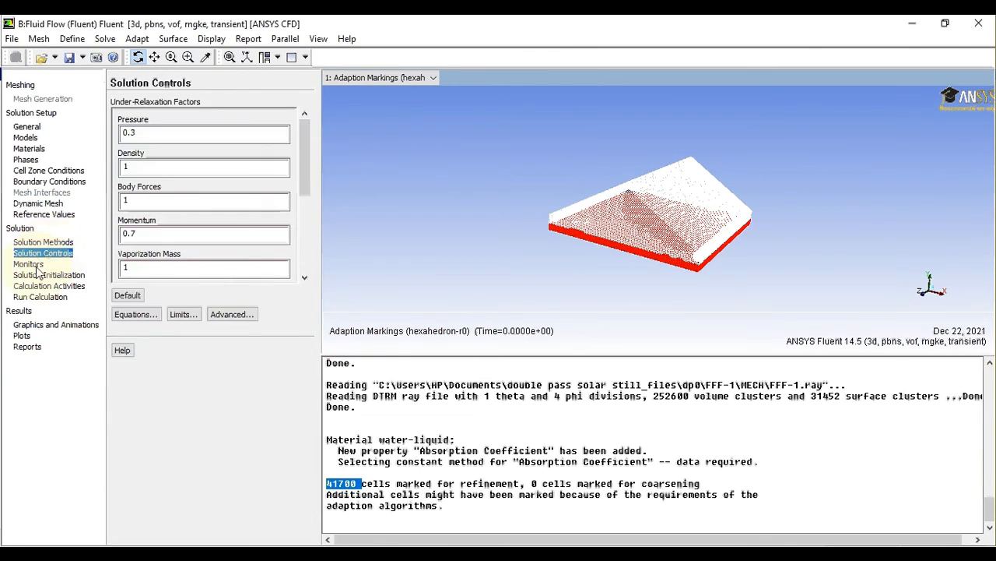
pyautogui.click(31, 264)
pyautogui.click(41, 276)
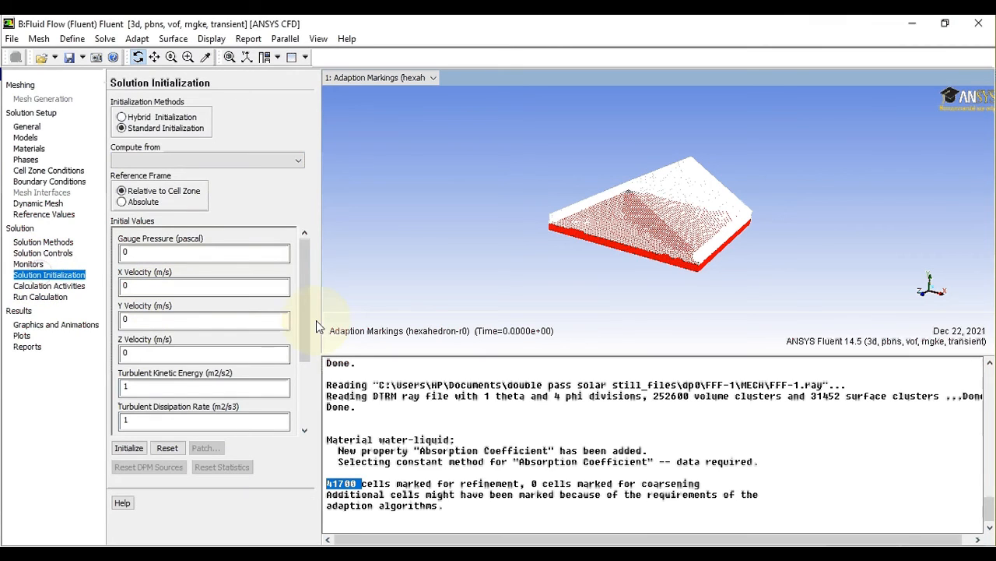
# Step: Initialize the solution with standard initialization, and patch the wl phase's volume fraction to 1 in the hexahedron-r0 register
pyautogui.moveTo(306, 319); pyautogui.dragTo(317, 415)
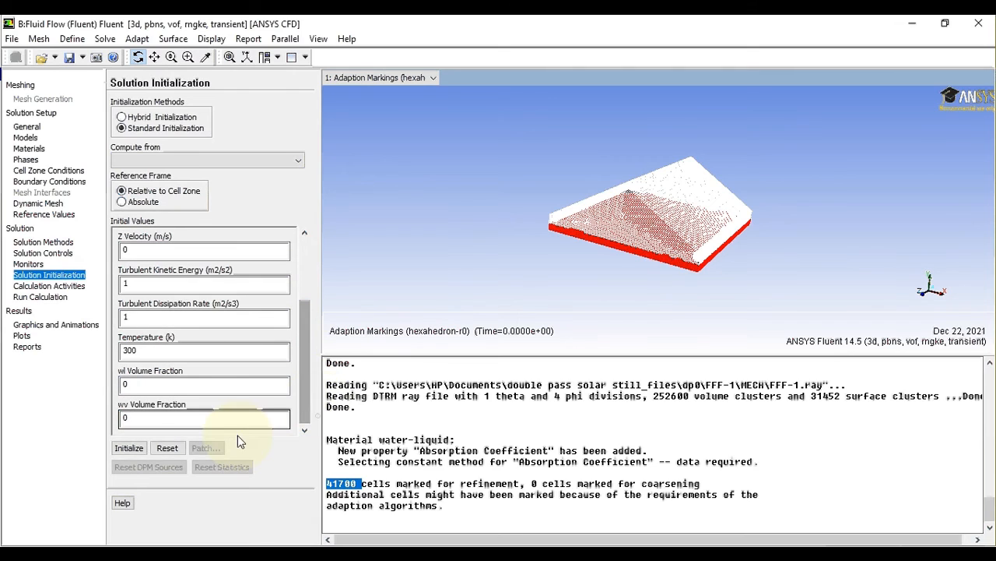
pyautogui.click(128, 449)
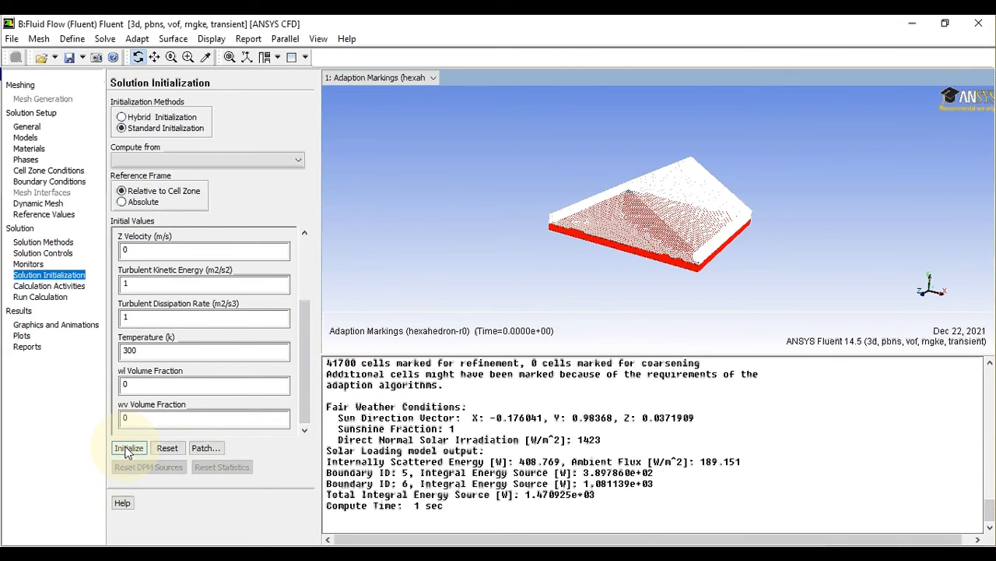
pyautogui.click(216, 449)
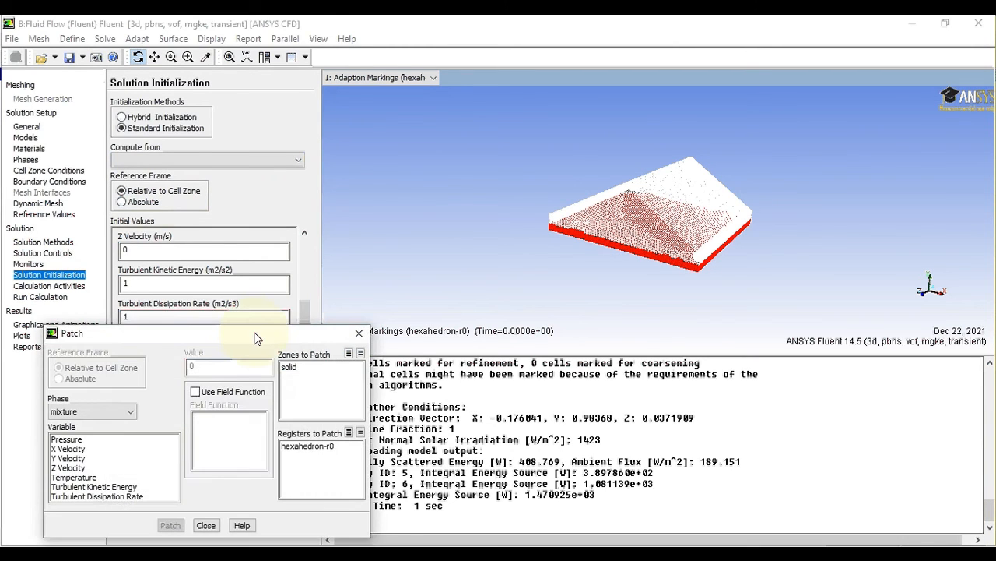
pyautogui.moveTo(256, 337); pyautogui.dragTo(442, 185)
pyautogui.click(316, 251)
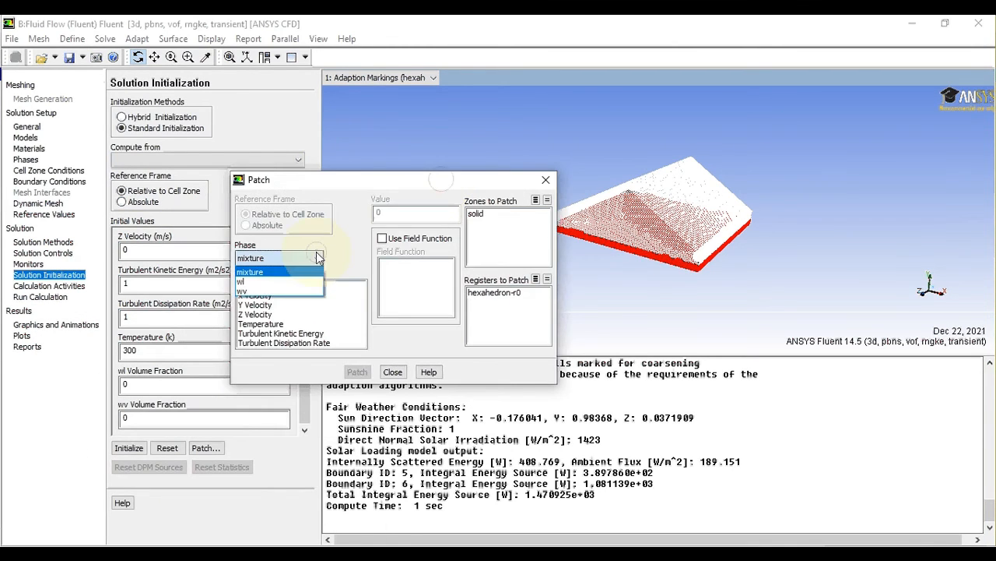
pyautogui.click(259, 282)
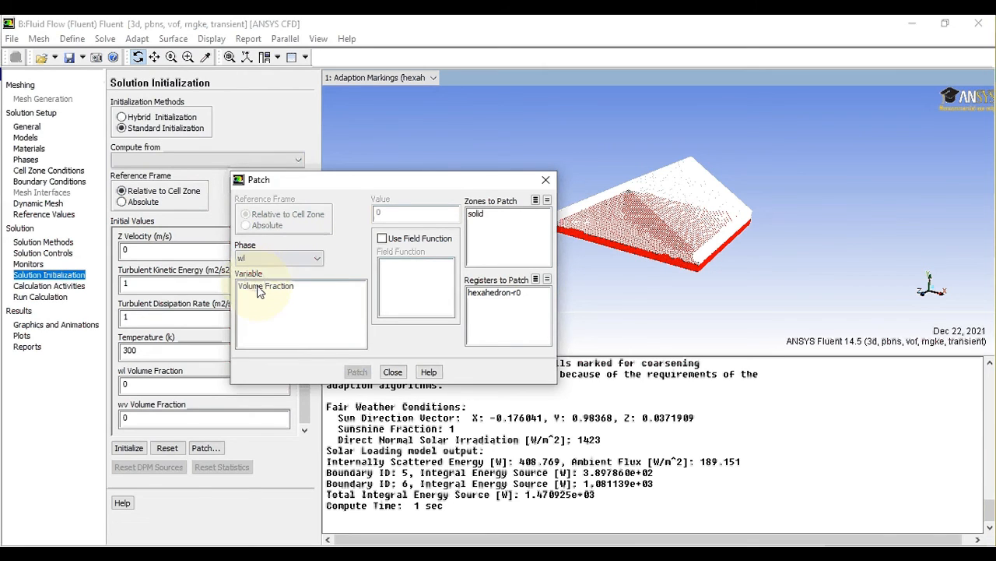
pyautogui.click(261, 292)
pyautogui.doubleClick(399, 214)
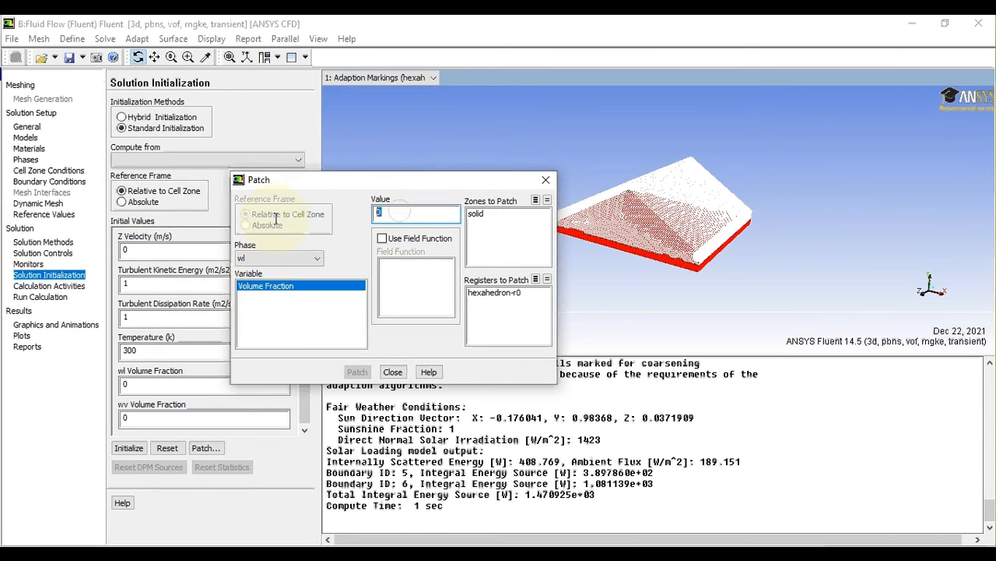
pyautogui.write('1')
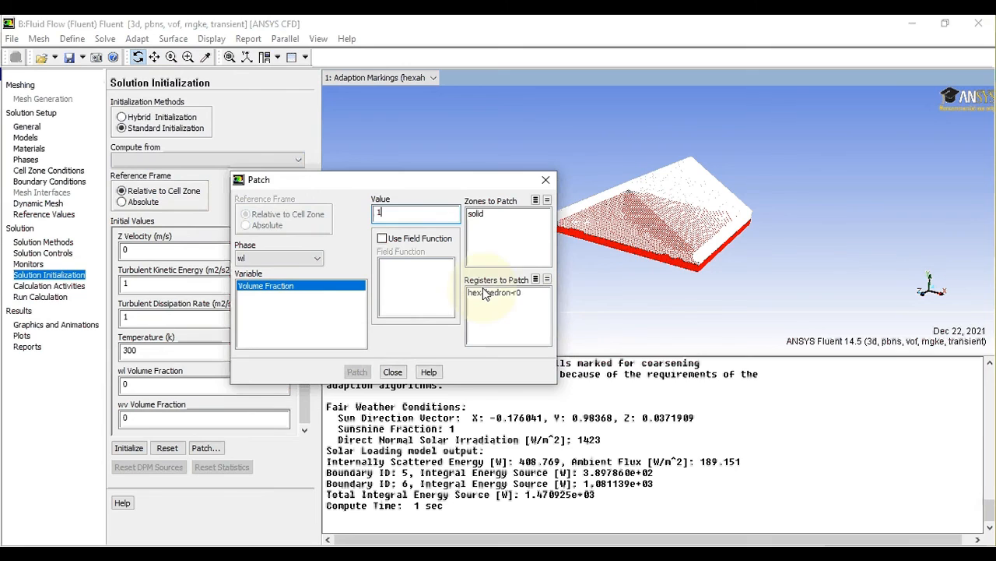
pyautogui.click(485, 294)
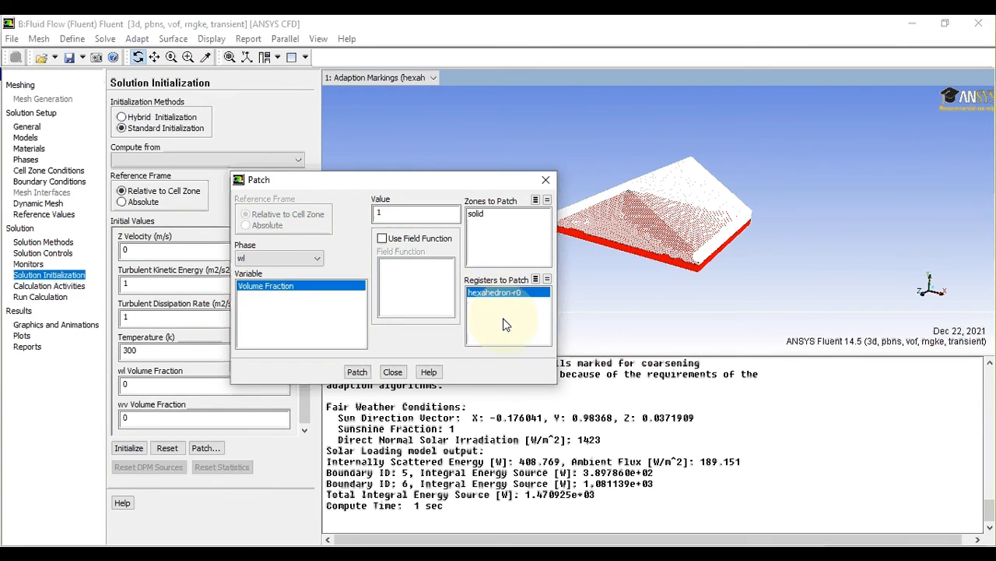
pyautogui.click(357, 374)
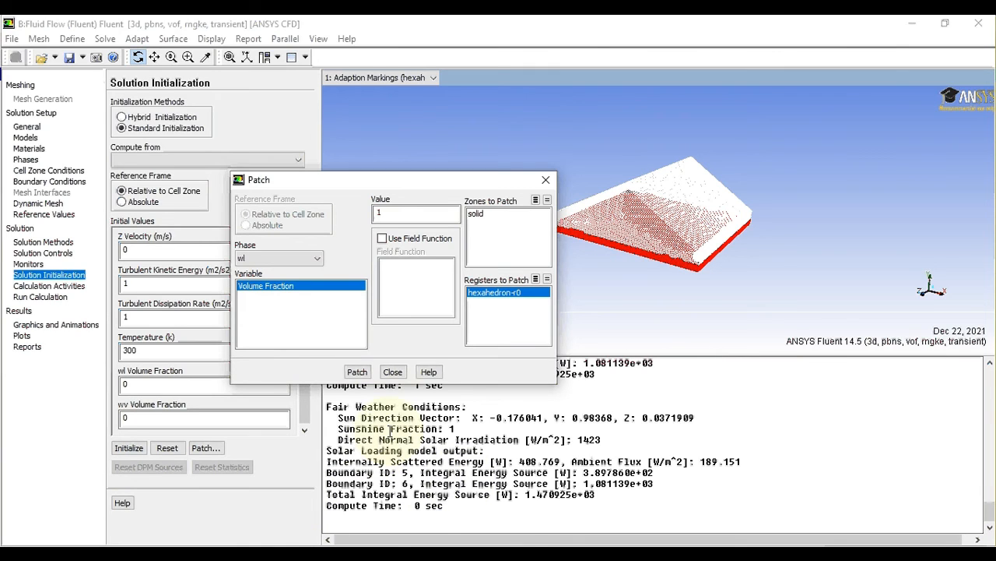
pyautogui.click(393, 371)
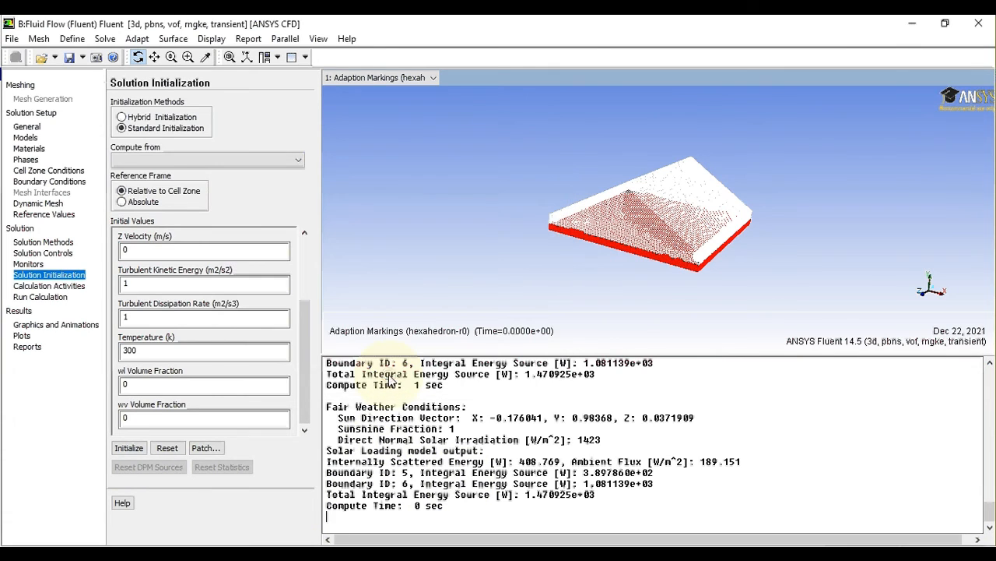
# Step: Set the run calculation to a fixed time step size of 1 s and 3600 time steps
pyautogui.click(41, 298)
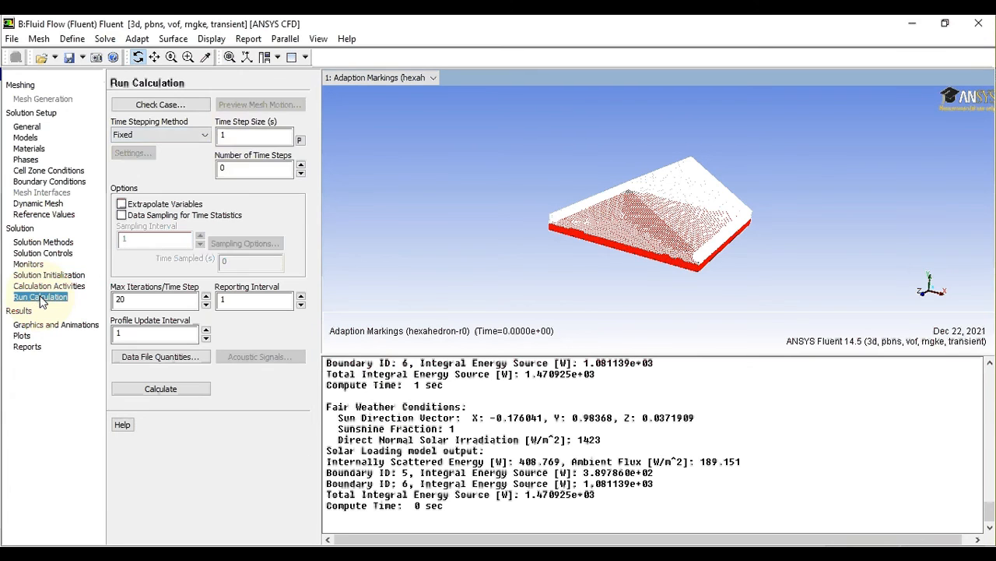
pyautogui.doubleClick(238, 136)
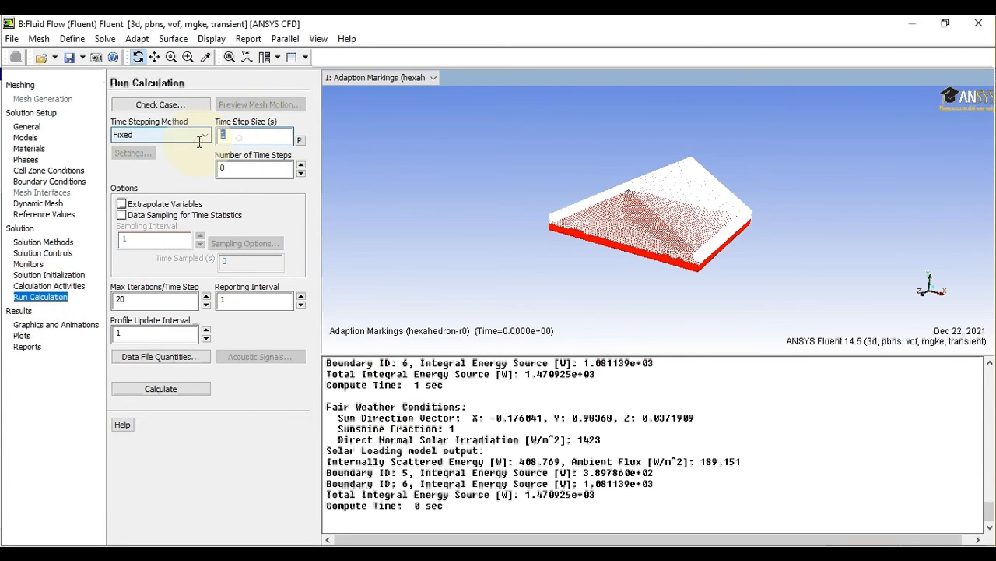
pyautogui.write('5')
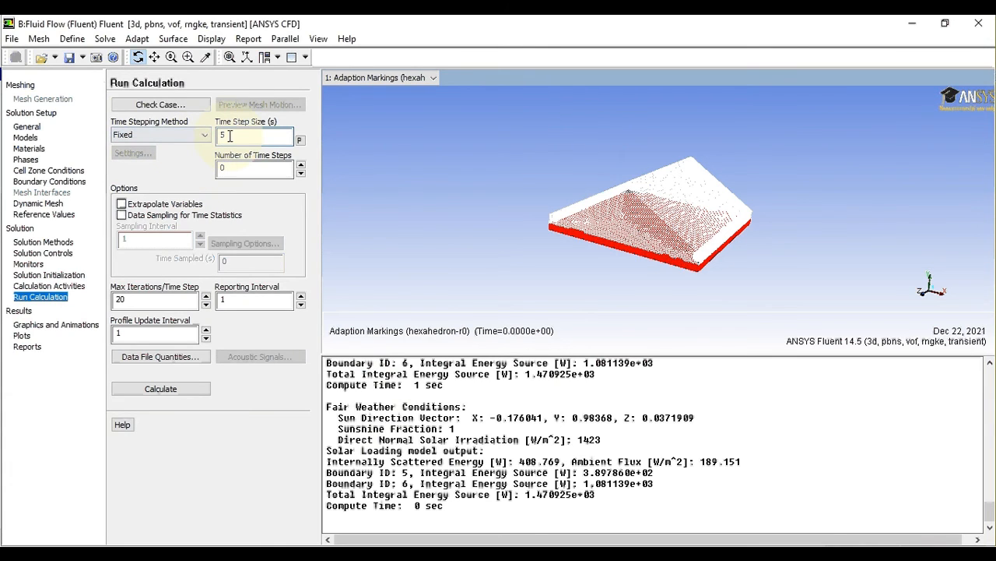
pyautogui.doubleClick(223, 135)
pyautogui.write('1')
pyautogui.click(253, 171)
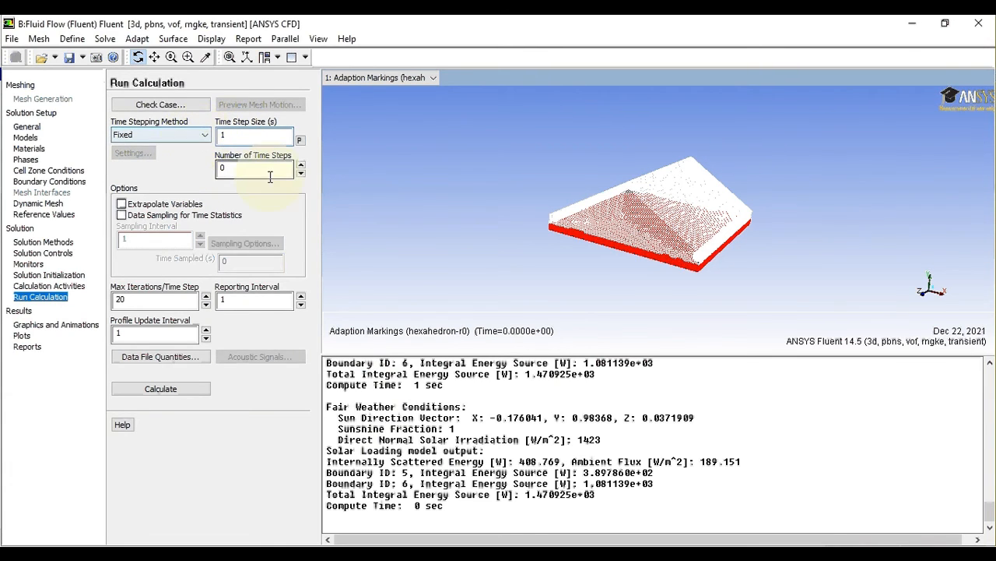
pyautogui.press('BackSpace')
pyautogui.write('3600')
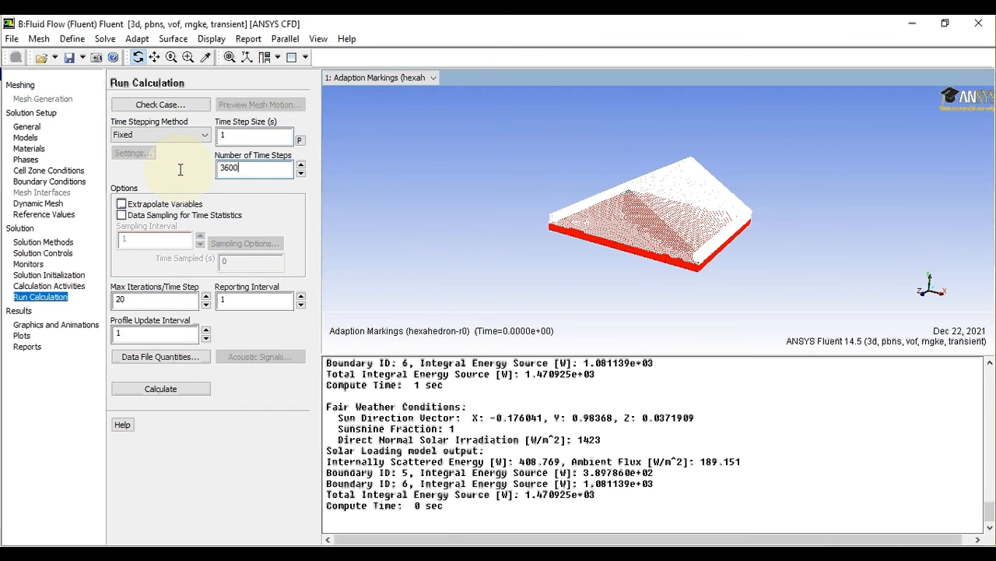
# Step: Set the maximum iterations per time step to 10 and start the calculation
pyautogui.click(134, 299)
pyautogui.moveTo(134, 298); pyautogui.dragTo(94, 300)
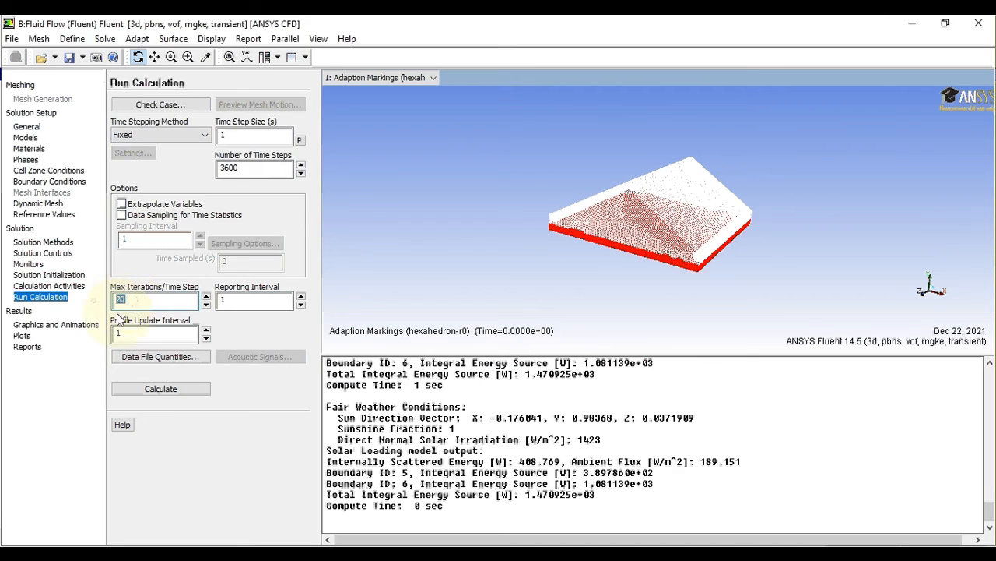
pyautogui.write('10')
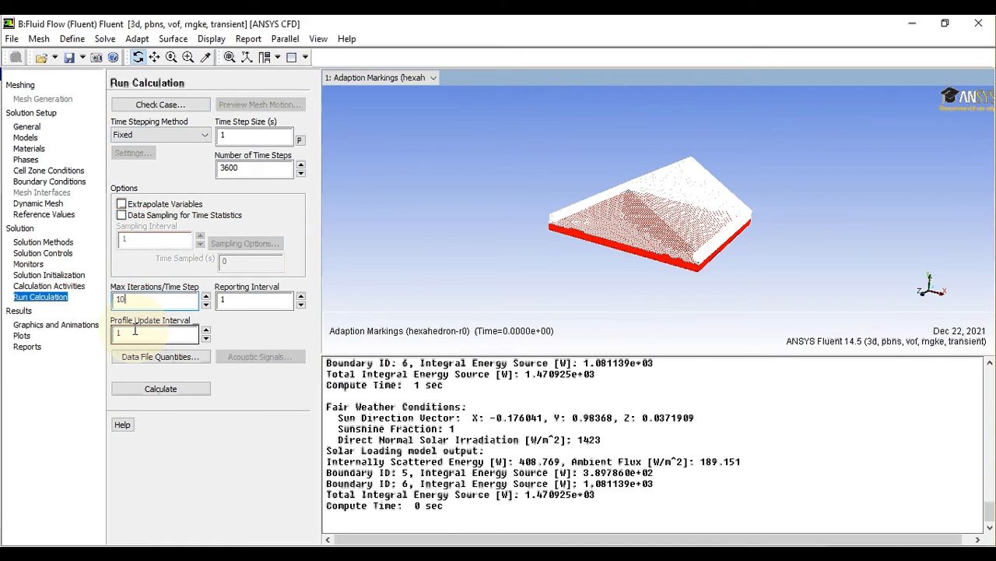
pyautogui.click(159, 389)
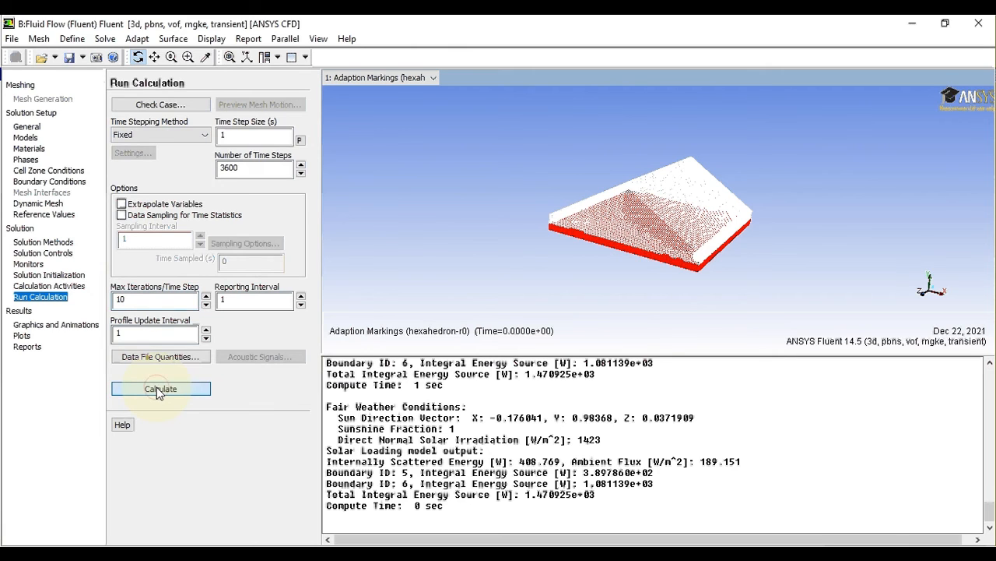